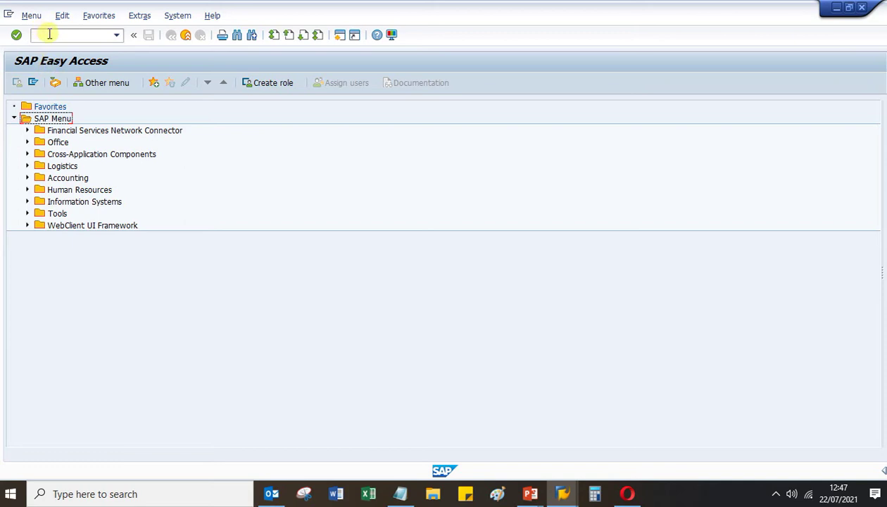
- Run transaction spro and open the SAP Reference IMG
left_click(54, 37)
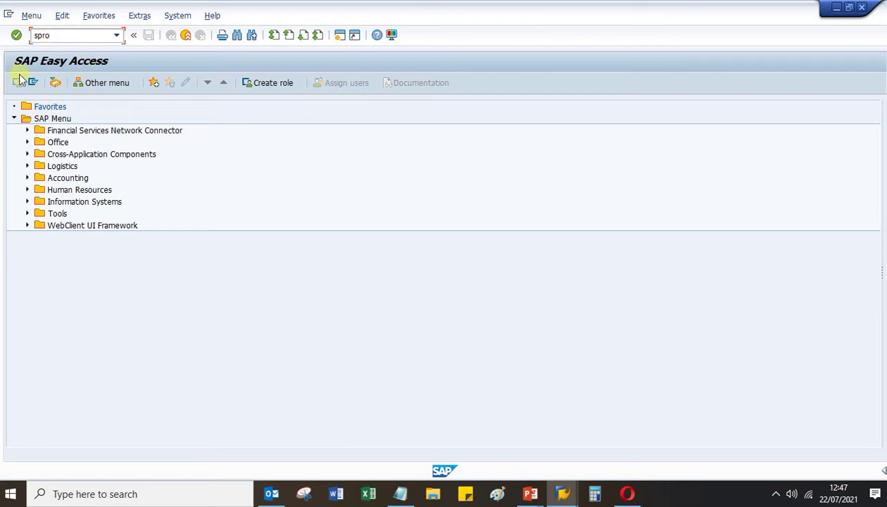
key("Return")
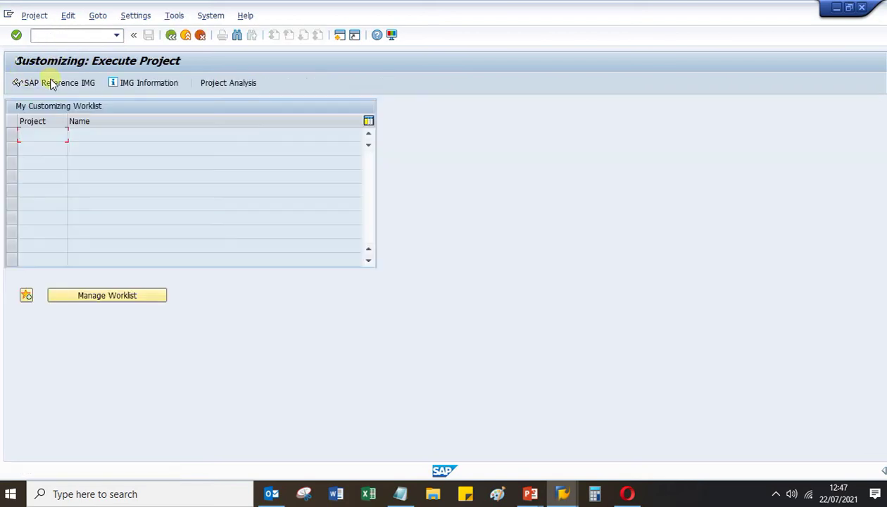
left_click(51, 84)
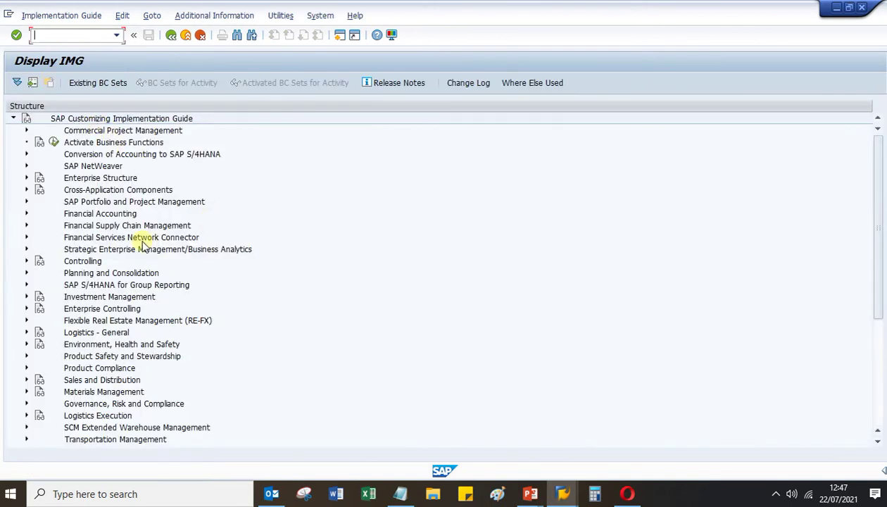
- Expand Production Planning for Process Industries, Process Management and Process Instructions in the implementation guide
scroll(145, 282, "down", 2)
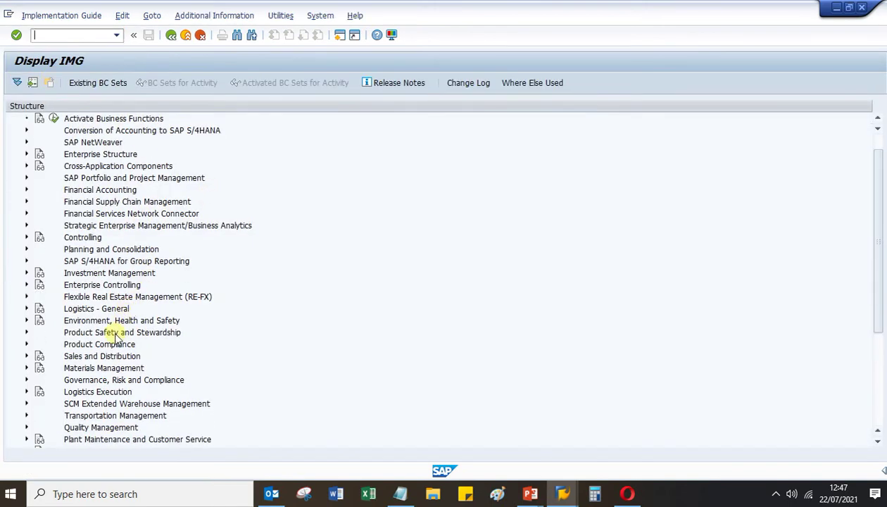
scroll(79, 359, "down", 3)
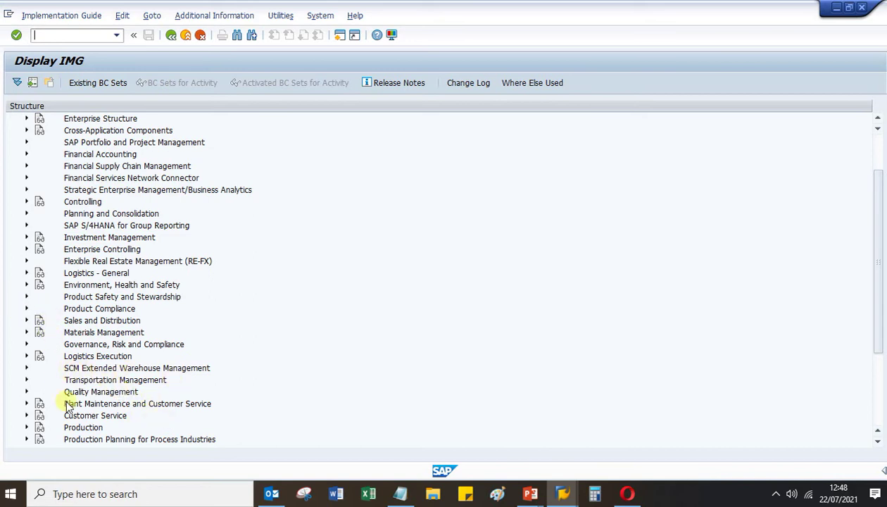
scroll(69, 432, "down", 1)
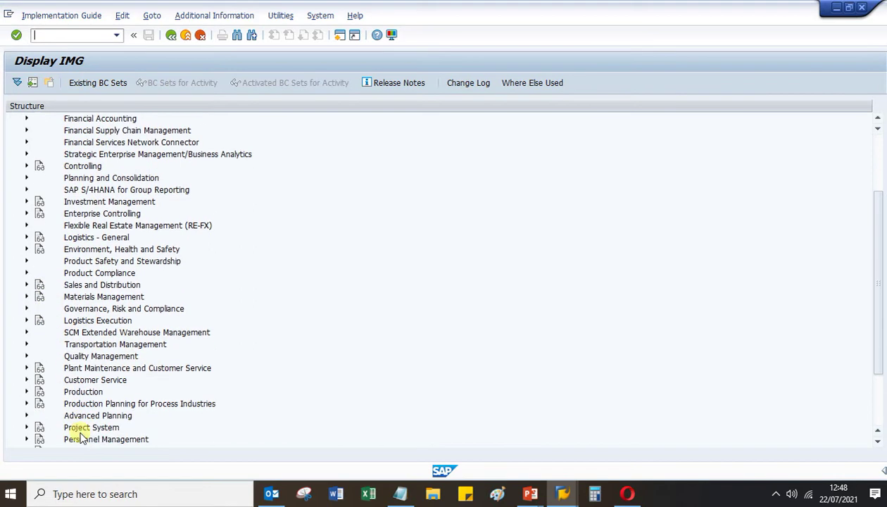
left_click(26, 403)
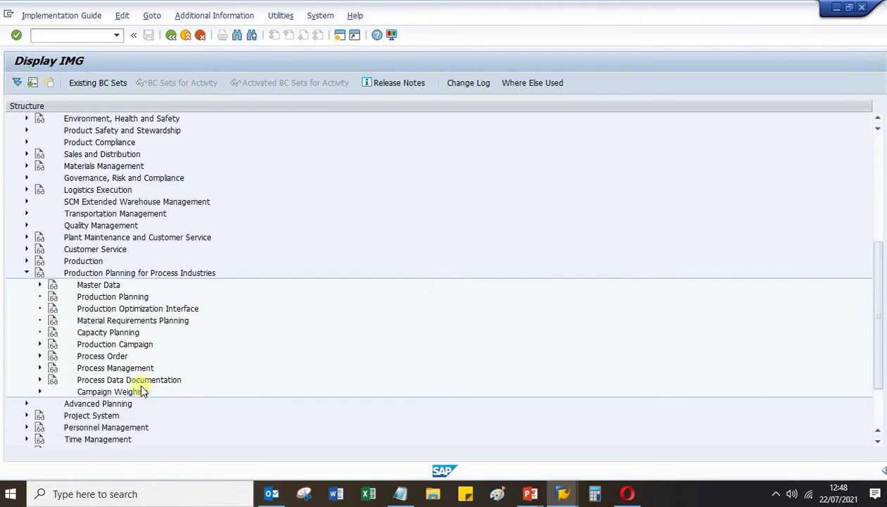
left_click(40, 368)
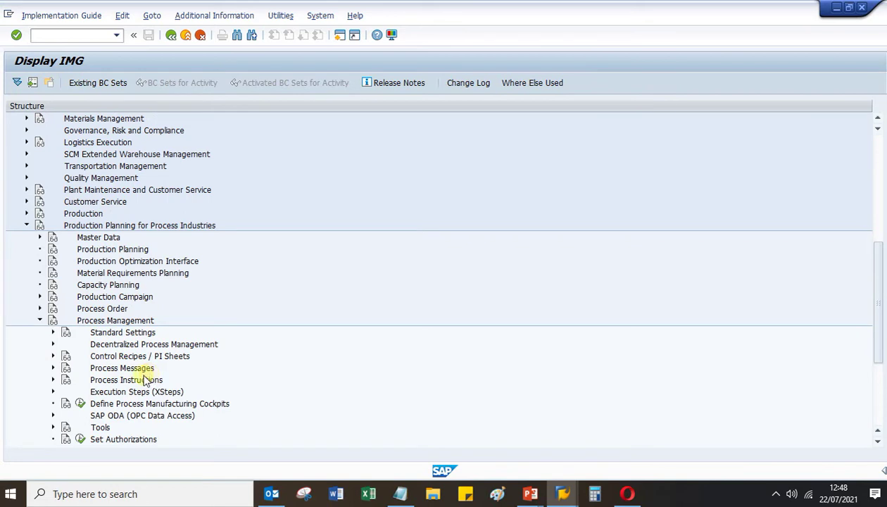
left_click(54, 379)
scroll(212, 383, "down", 3)
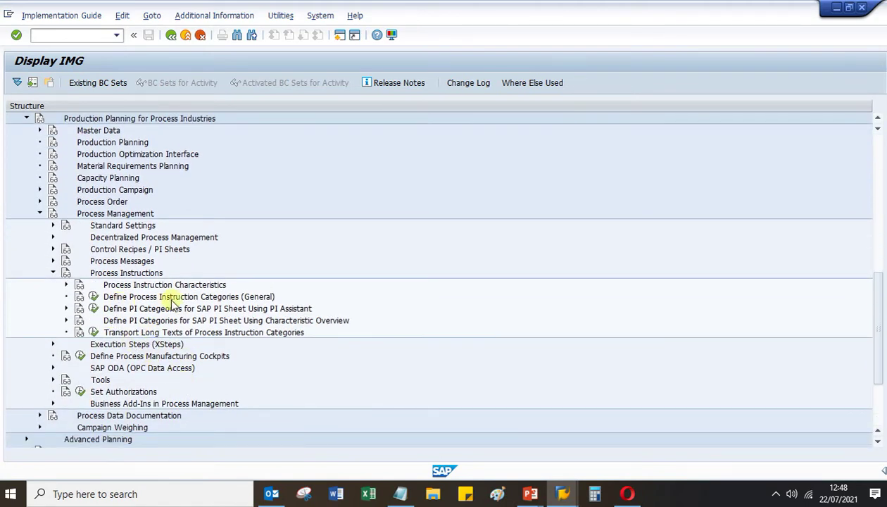
- Open the Define Process Instruction Categories (General) activity with plant 0001 as the work area
left_click(94, 297)
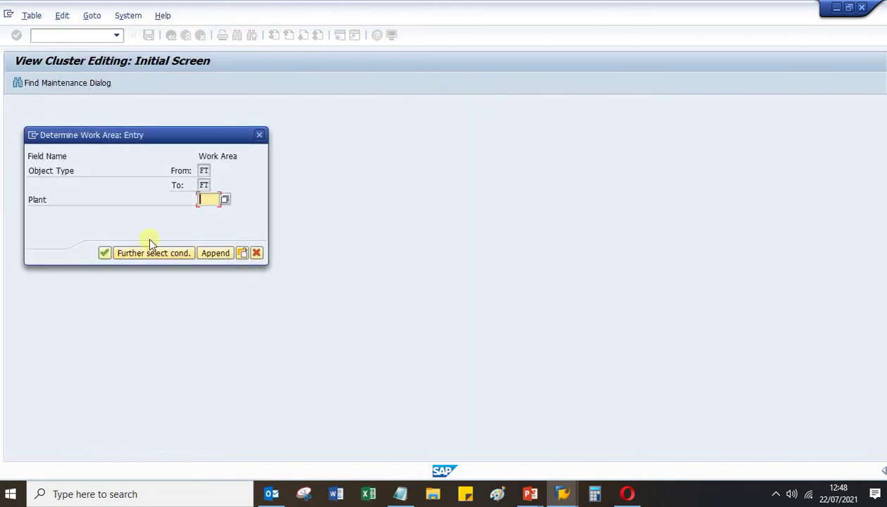
type("000")
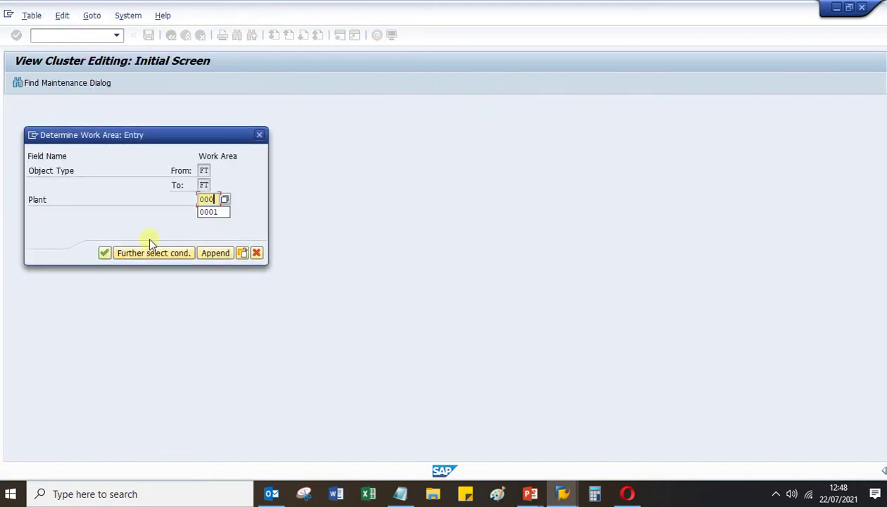
type("1")
key("Return")
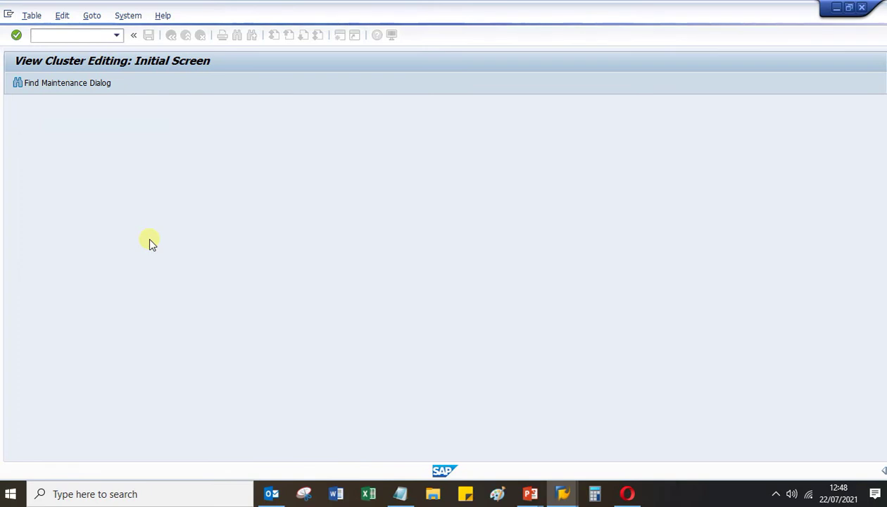
- Find process instruction category CONS_C (Mat. consumption, target/actual value) and open its assigned characteristics
scroll(225, 263, "down", 1)
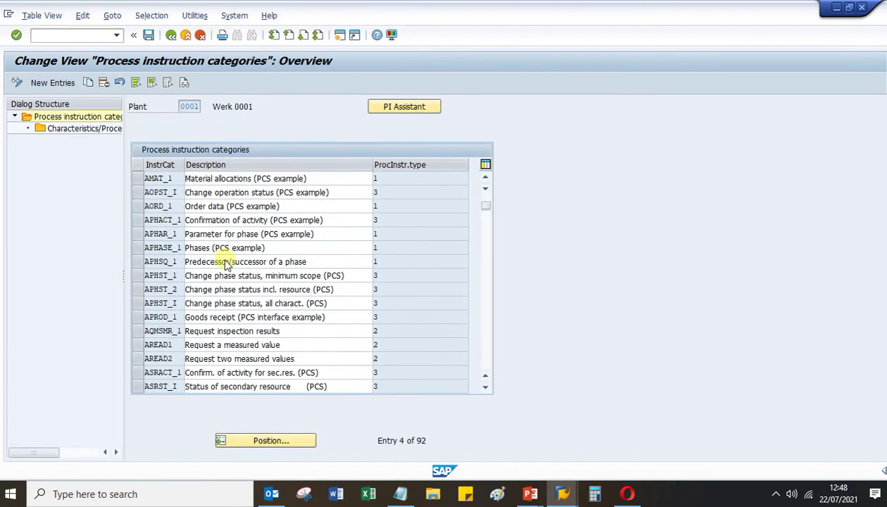
scroll(226, 263, "down", 1)
scroll(208, 276, "up", 2)
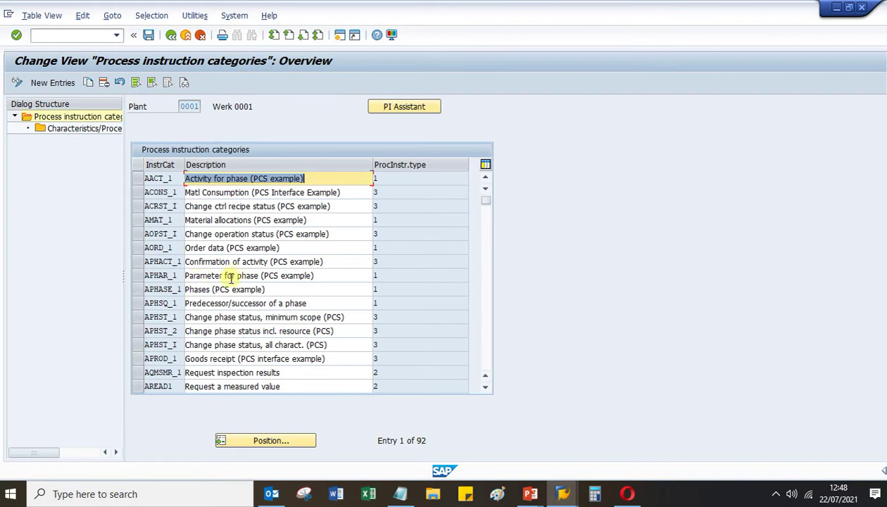
scroll(235, 278, "down", 2)
scroll(239, 301, "down", 2)
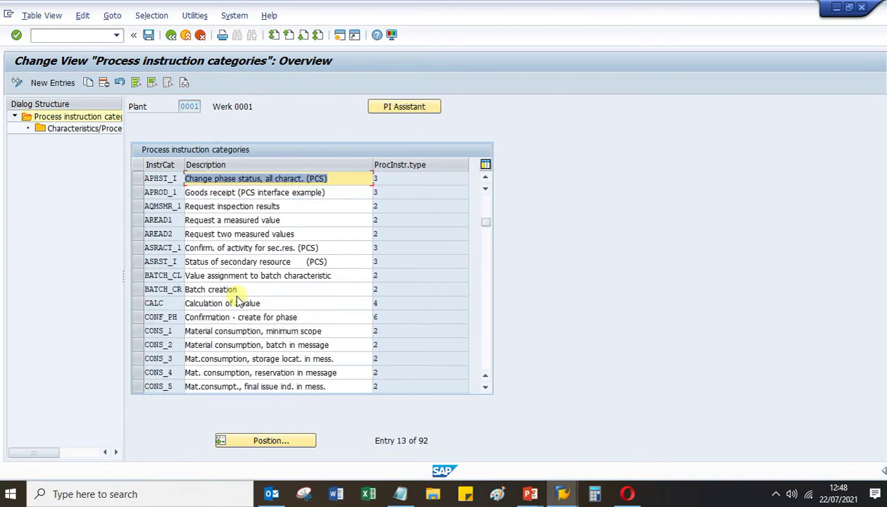
scroll(237, 316, "down", 3)
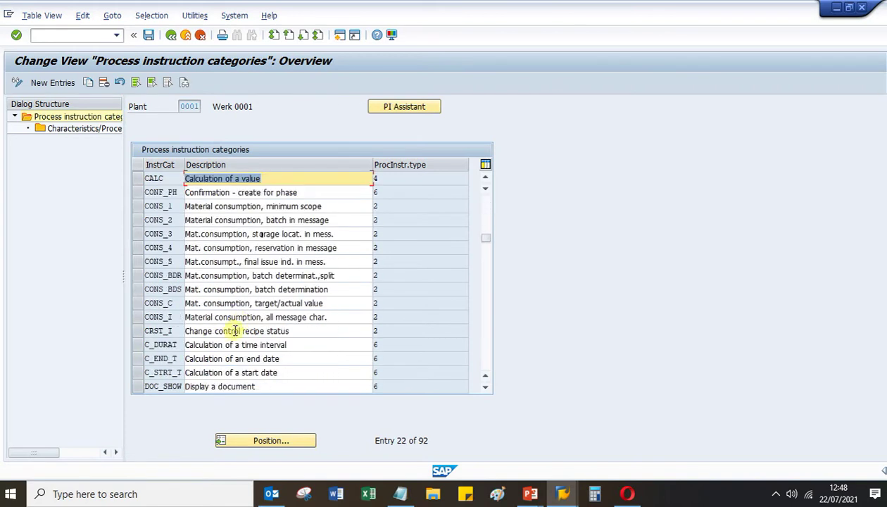
left_click(138, 304)
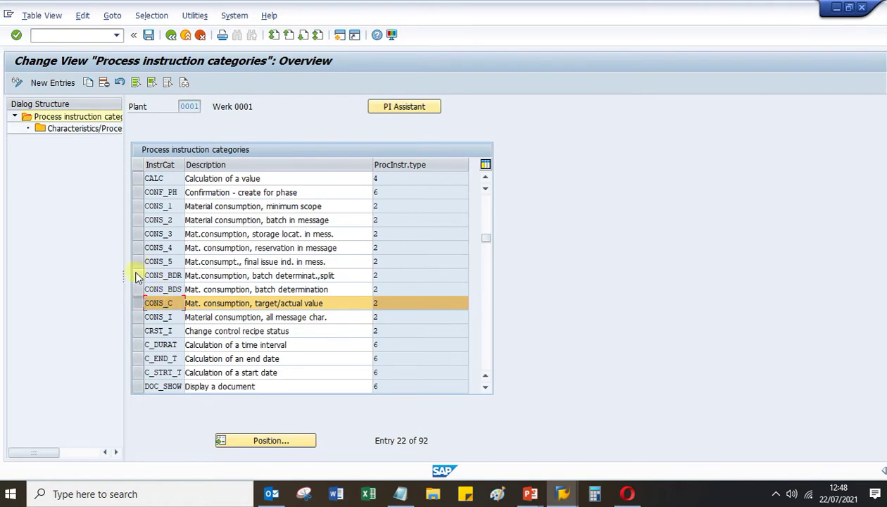
left_click_drag(125, 275, 214, 264)
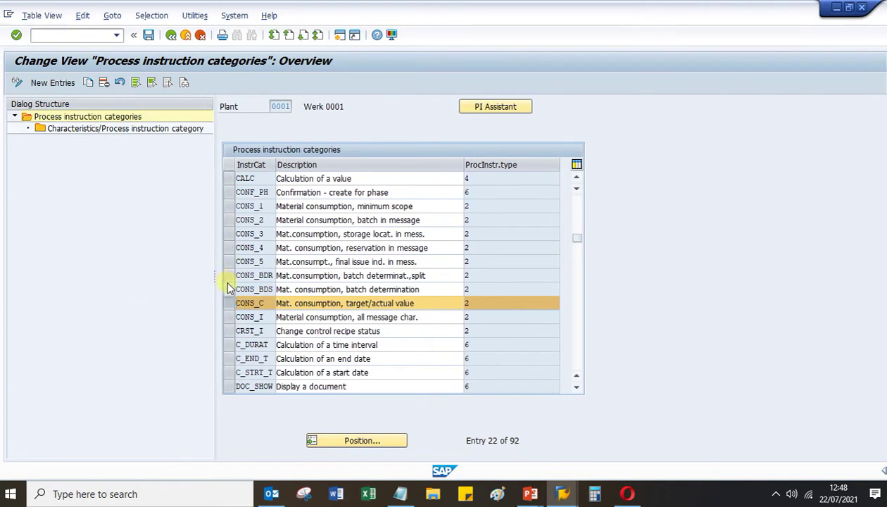
double_click(126, 127)
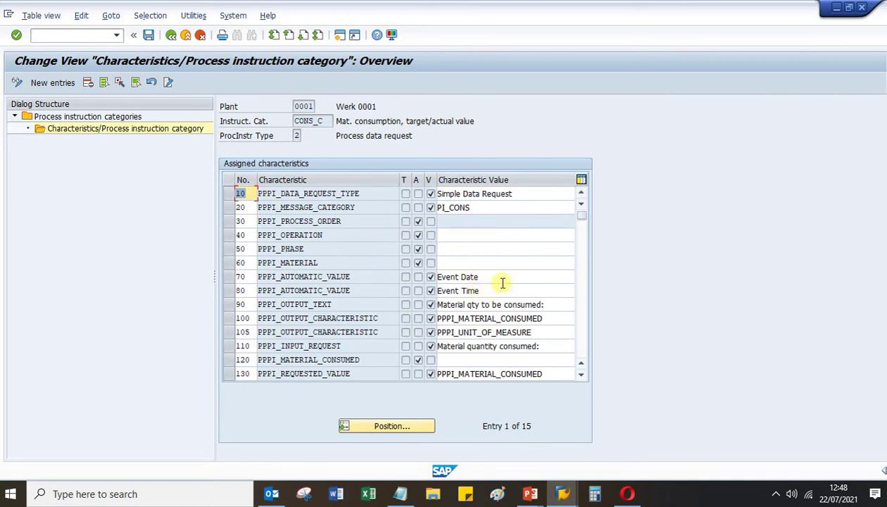
- Examine the characteristics and values assigned to category CONS_C and return to the implementation guide
scroll(504, 280, "down", 1)
scroll(504, 282, "up", 1)
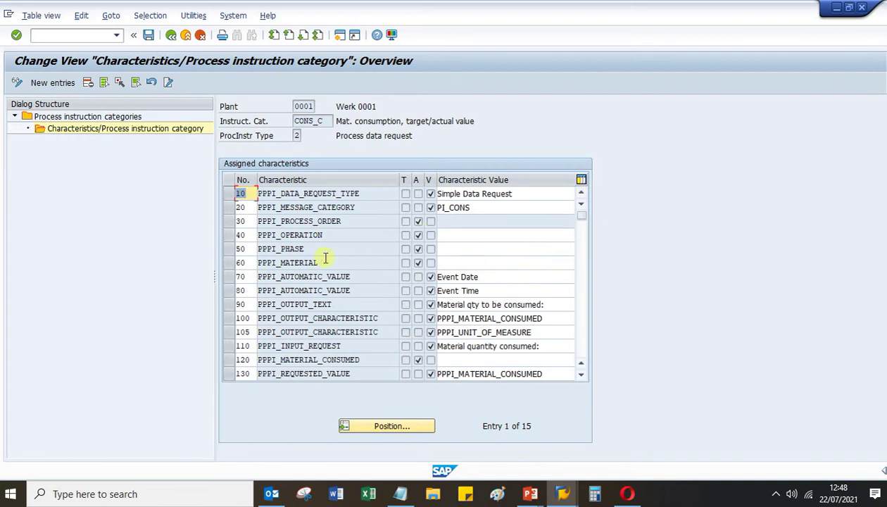
left_click_drag(326, 119, 267, 122)
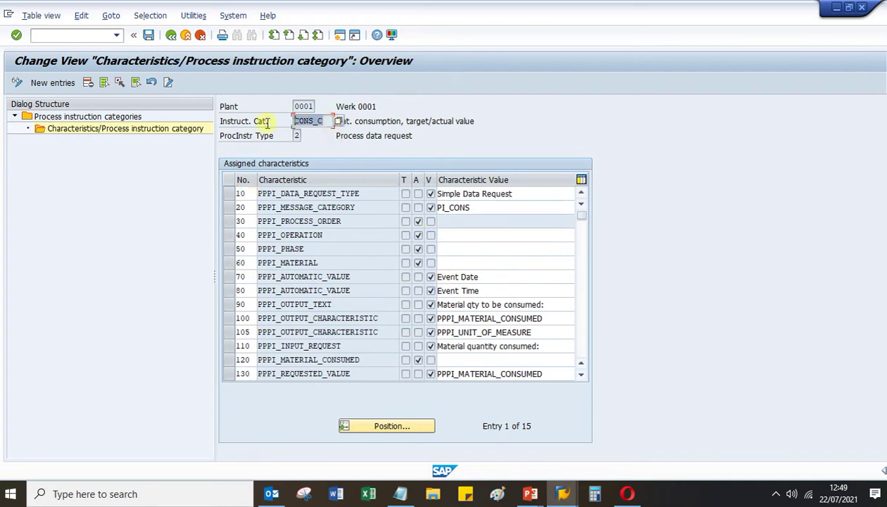
left_click(170, 36)
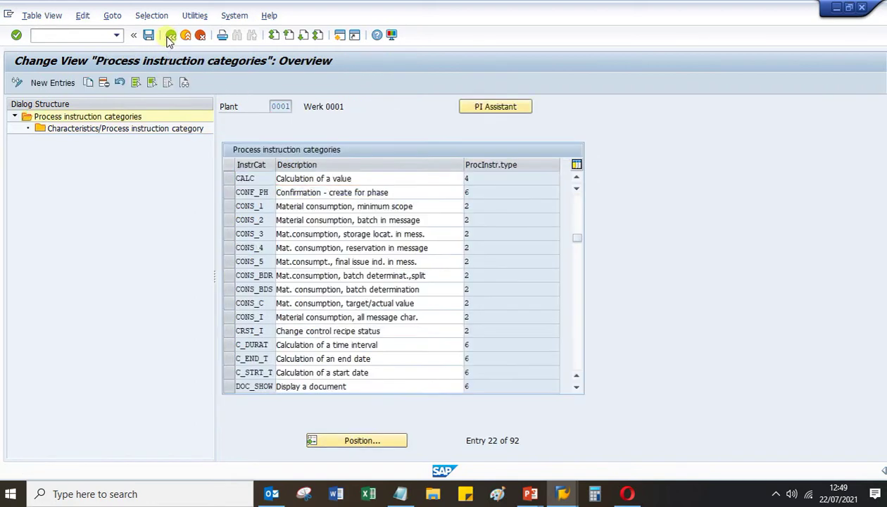
left_click(170, 36)
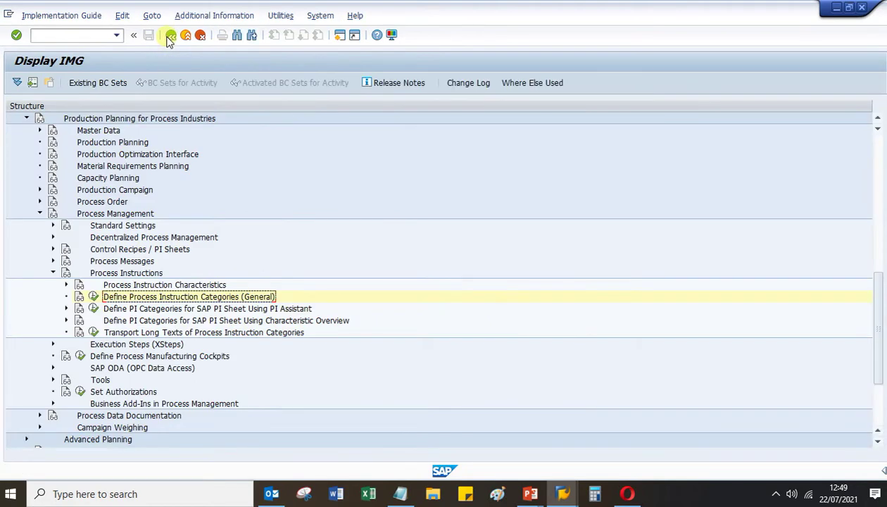
- Open Define and Set Up Control Recipe Destinations under Control Recipes / PI Sheets for plant 0001
left_click(52, 273)
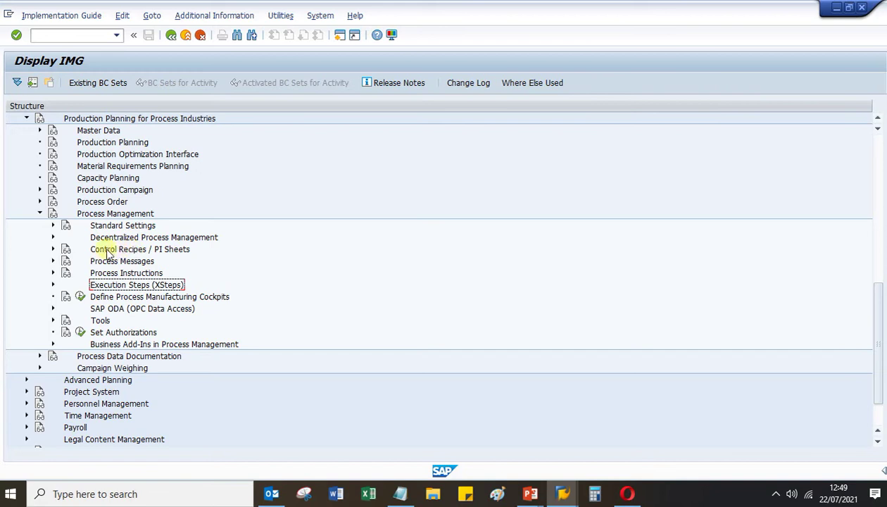
left_click(52, 249)
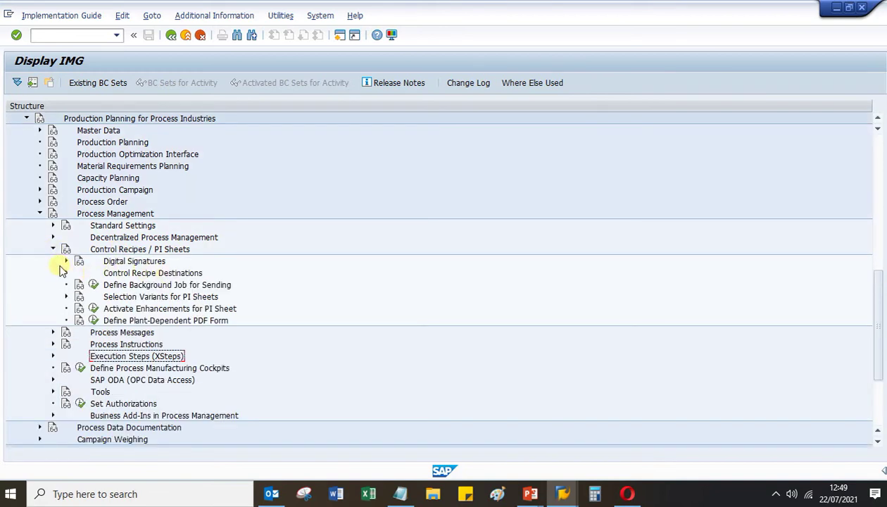
left_click(67, 273)
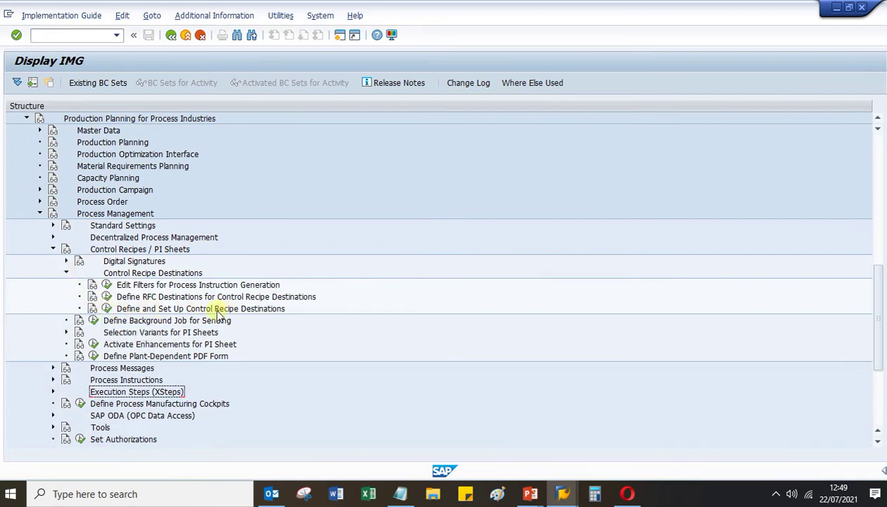
left_click(107, 308)
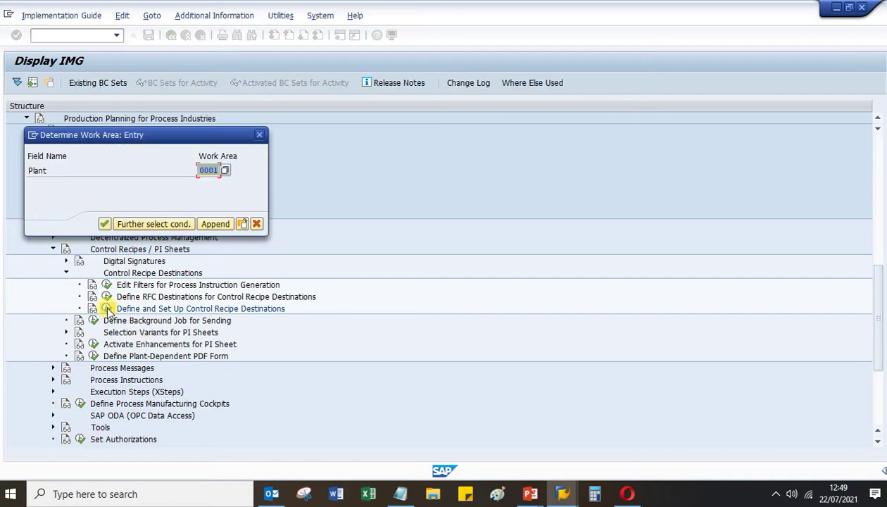
left_click(104, 223)
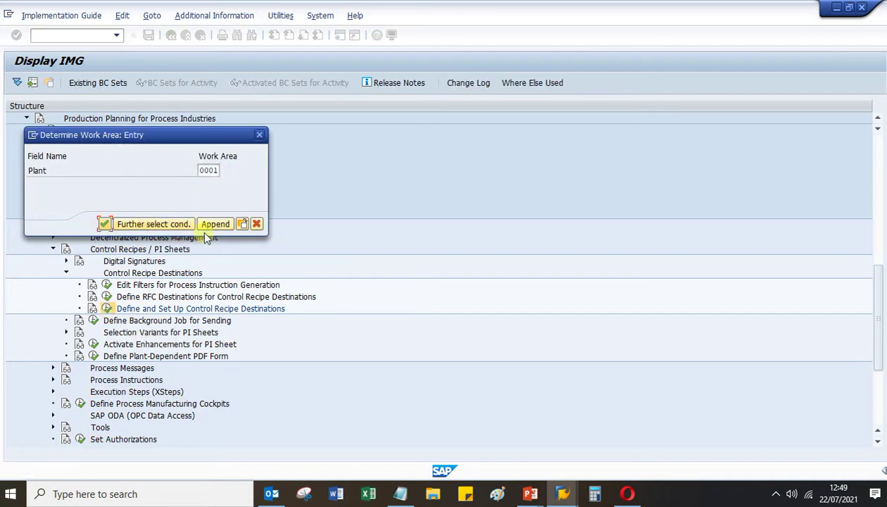
left_click(104, 224)
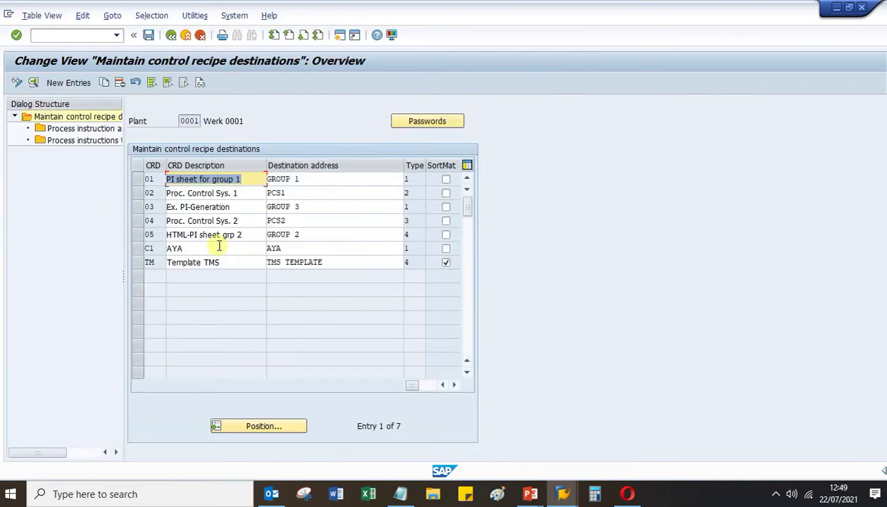
- Display the process instructions to be generated for control recipe destination C1, with the dialog structure widened
left_click(223, 247)
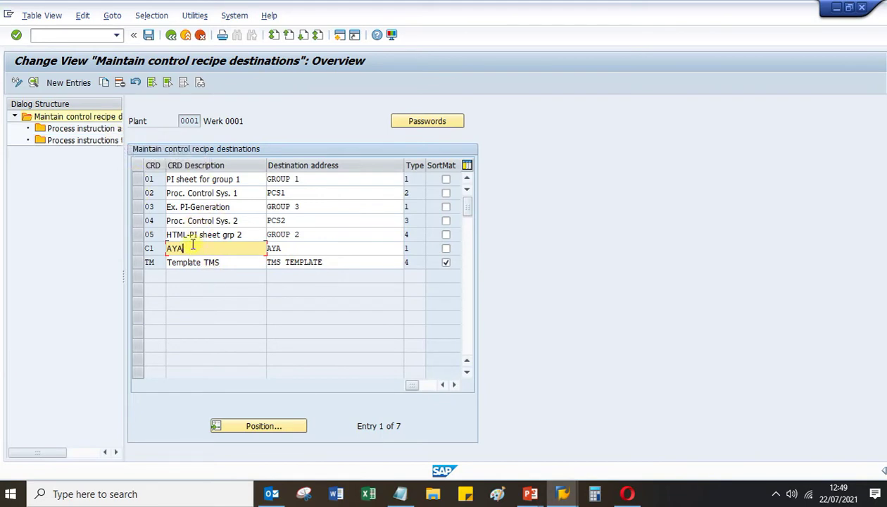
left_click(155, 180)
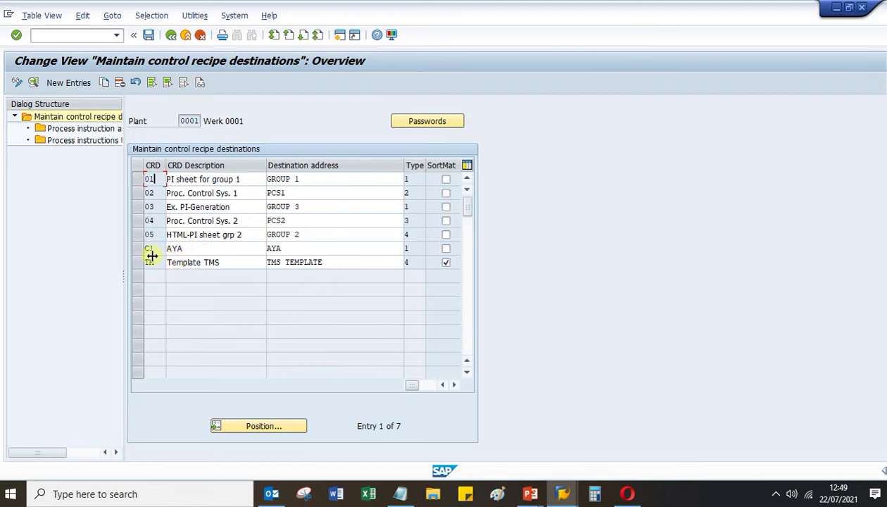
left_click_drag(125, 280, 198, 275)
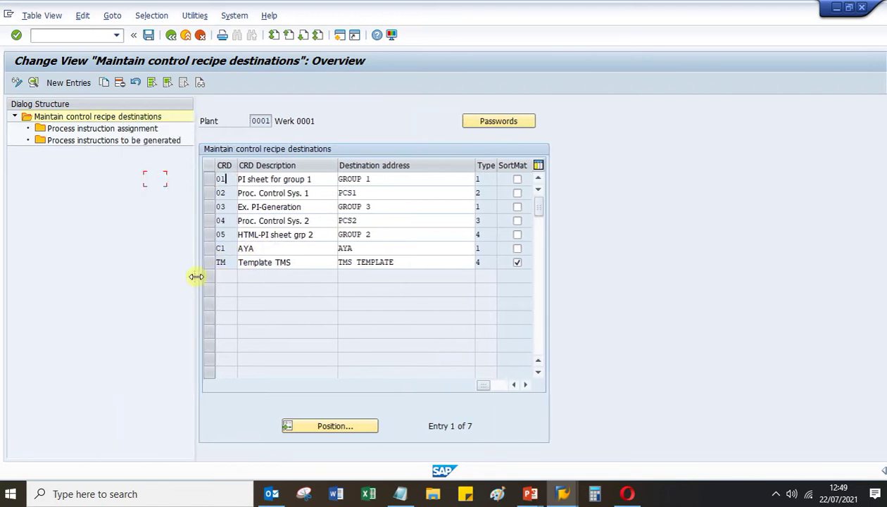
left_click(210, 248)
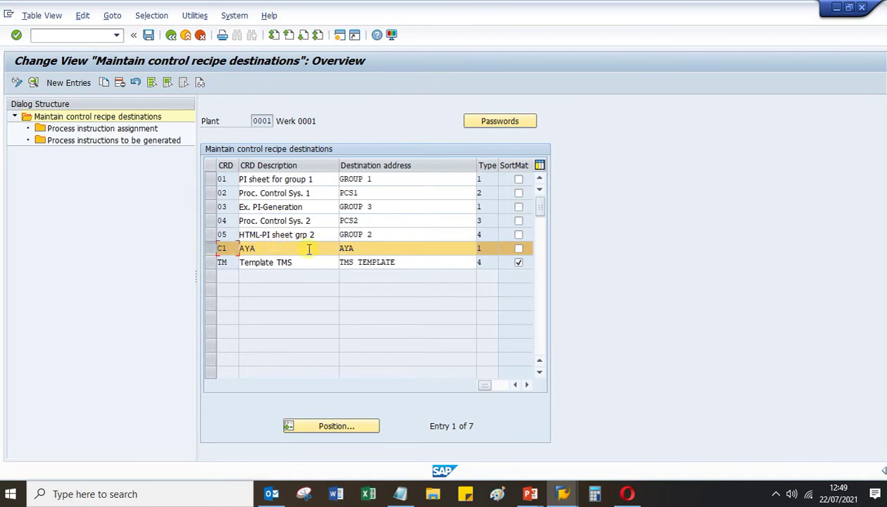
left_click(486, 250)
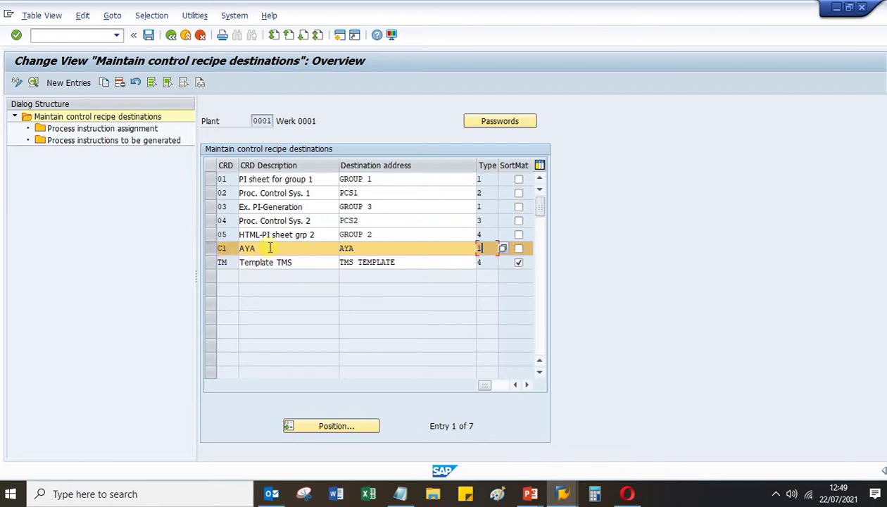
double_click(135, 141)
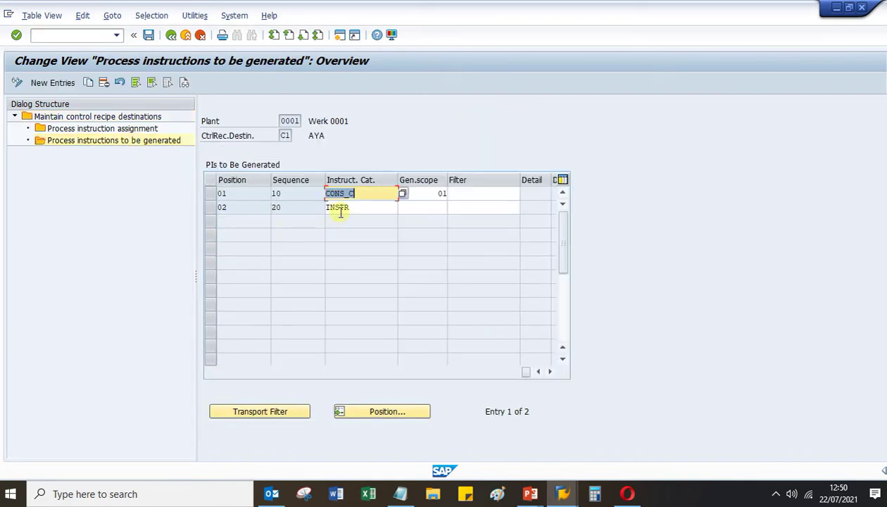
- Delete the INSTR instruction at position 02 from the instructions generated for control recipe destination C1 and save the change
left_click(355, 207)
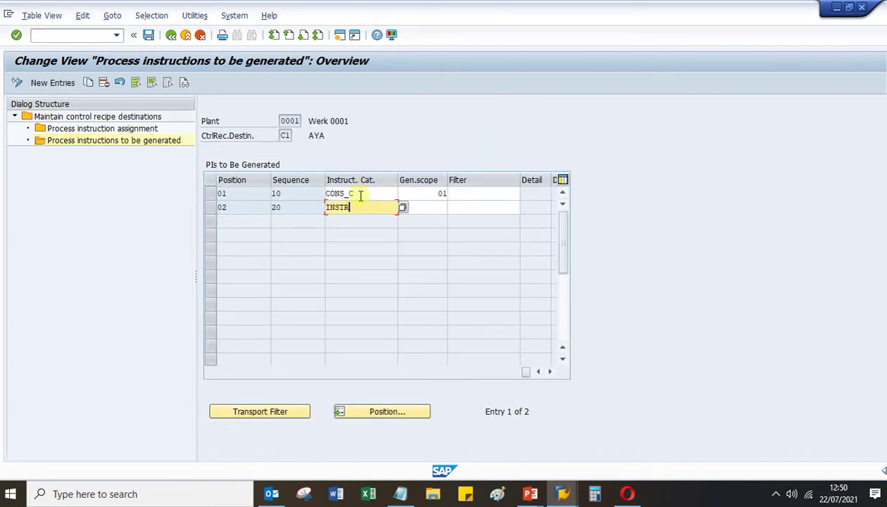
left_click(359, 195)
left_click(212, 207)
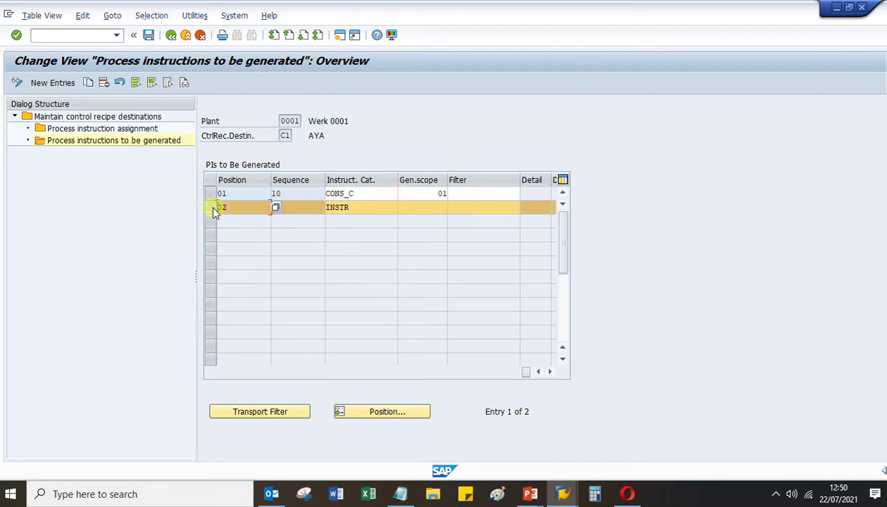
left_click(245, 204)
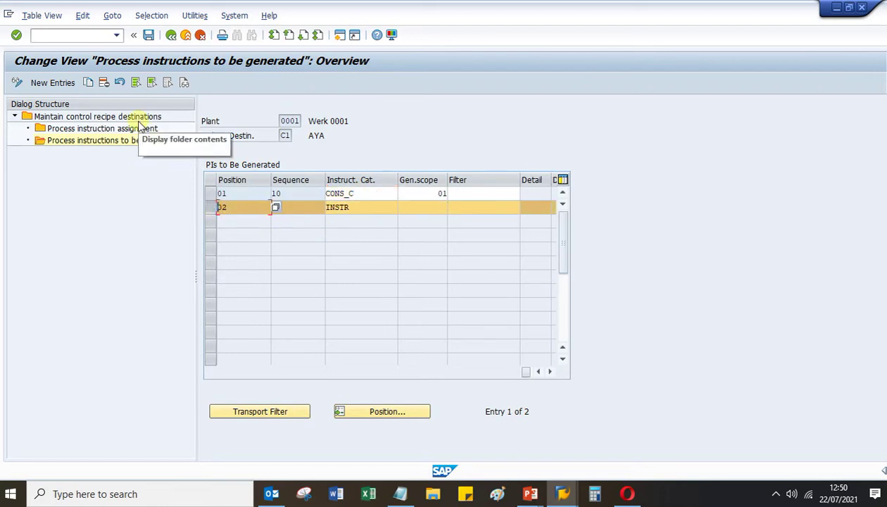
left_click(104, 82)
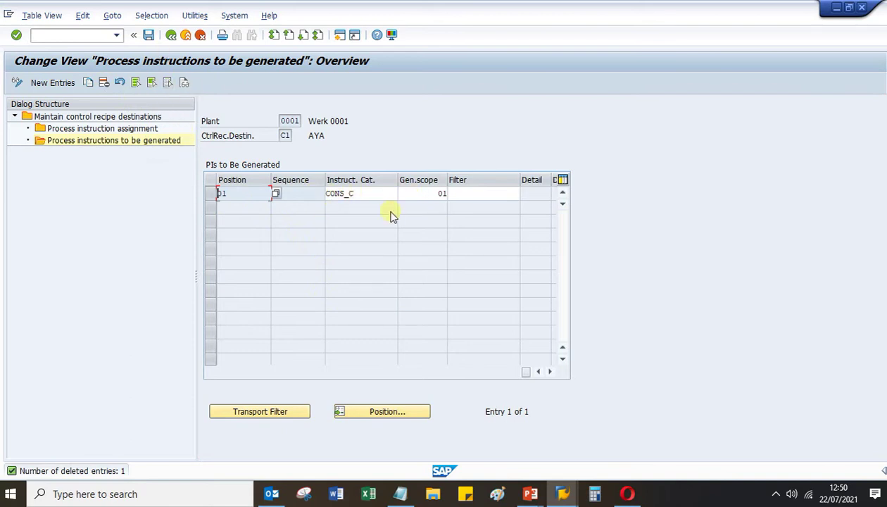
left_click(148, 37)
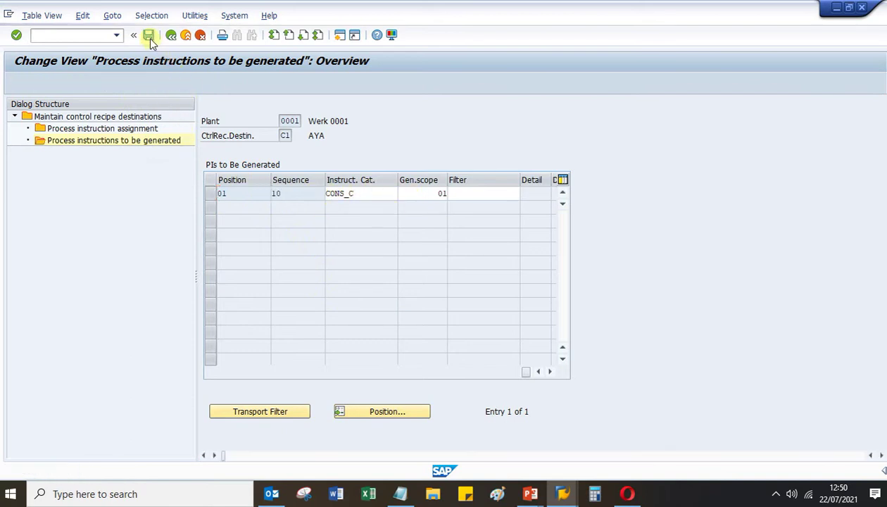
left_click(188, 223)
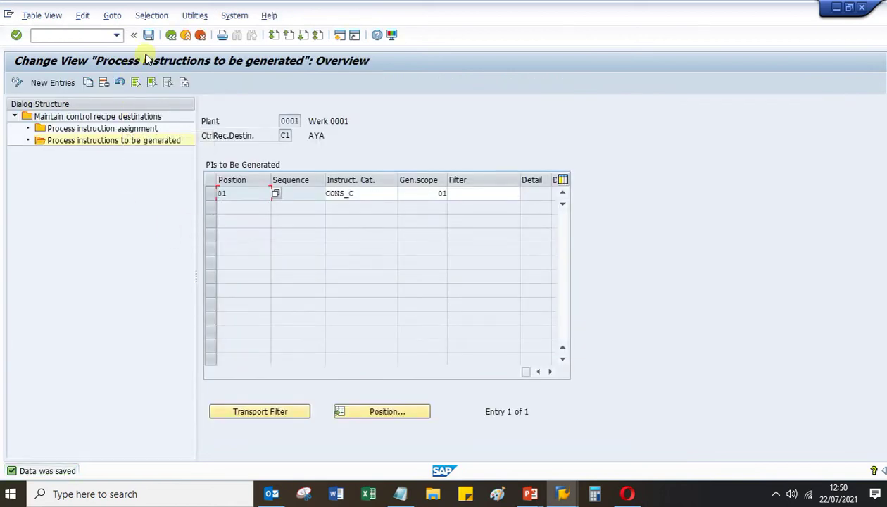
- Leave the control recipe destination settings and return to the SAP Easy Access screen
left_click(170, 35)
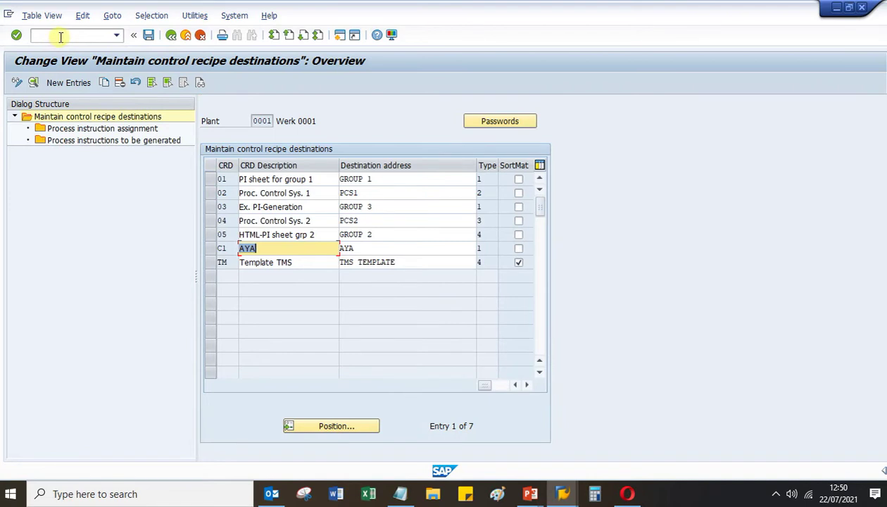
left_click(62, 36)
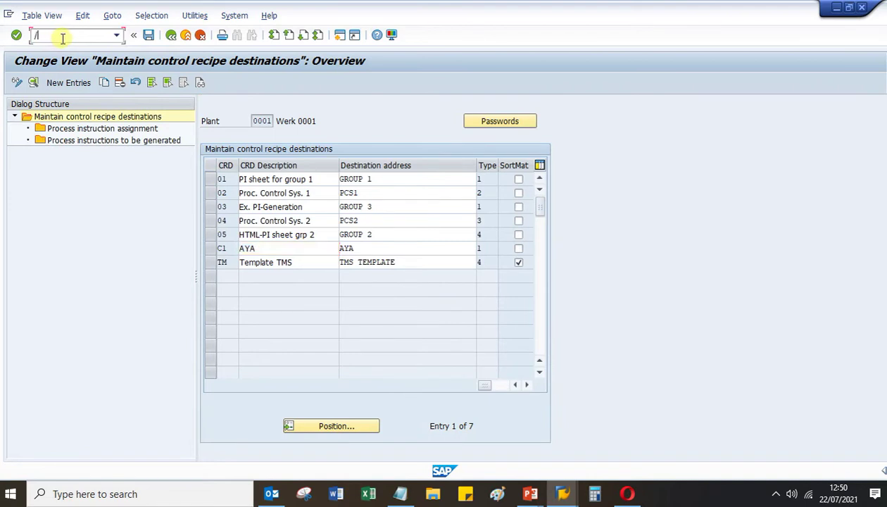
type("/n")
key("Return")
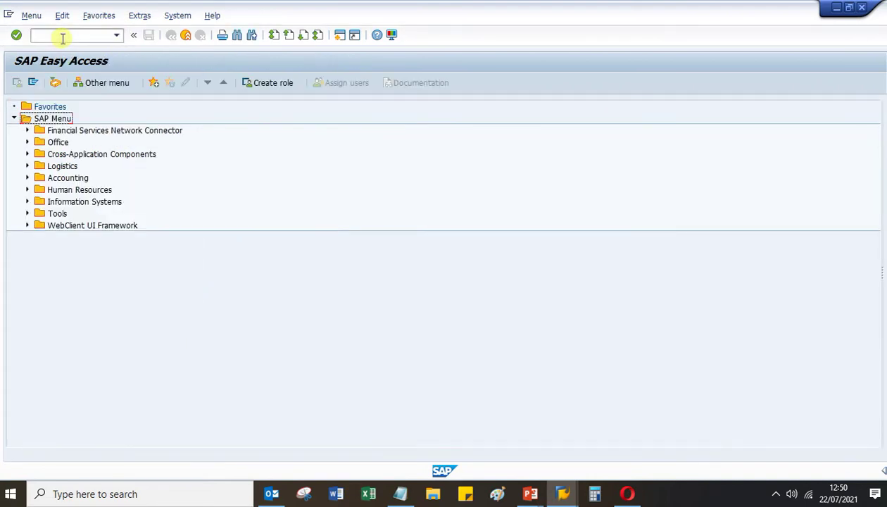
- Start transaction C202 for changing a master recipe
left_click(62, 38)
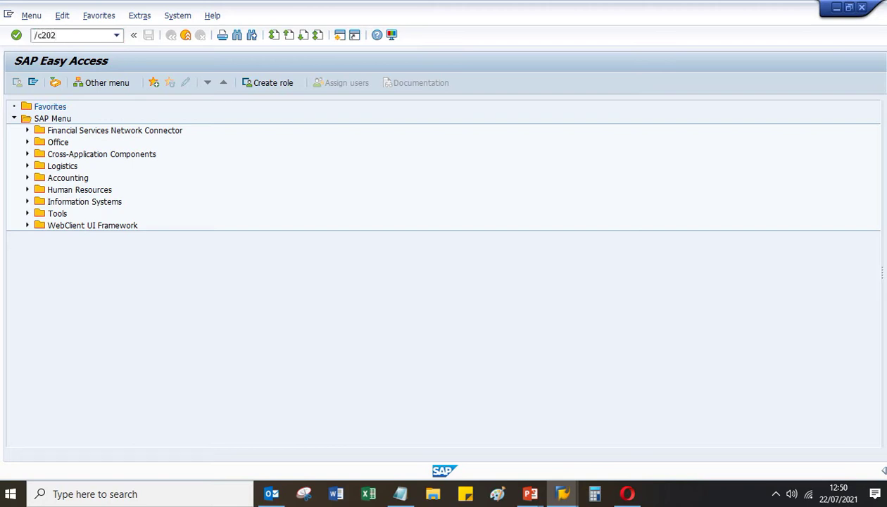
key("Return")
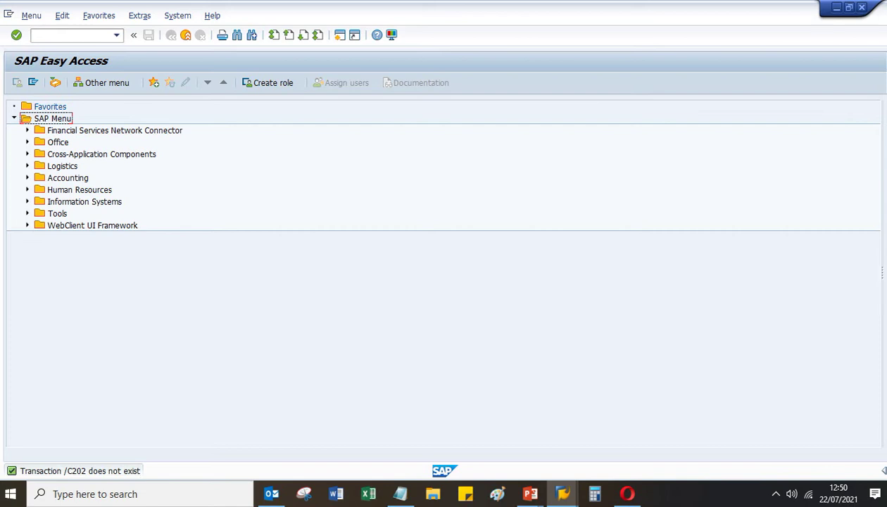
left_click(44, 37)
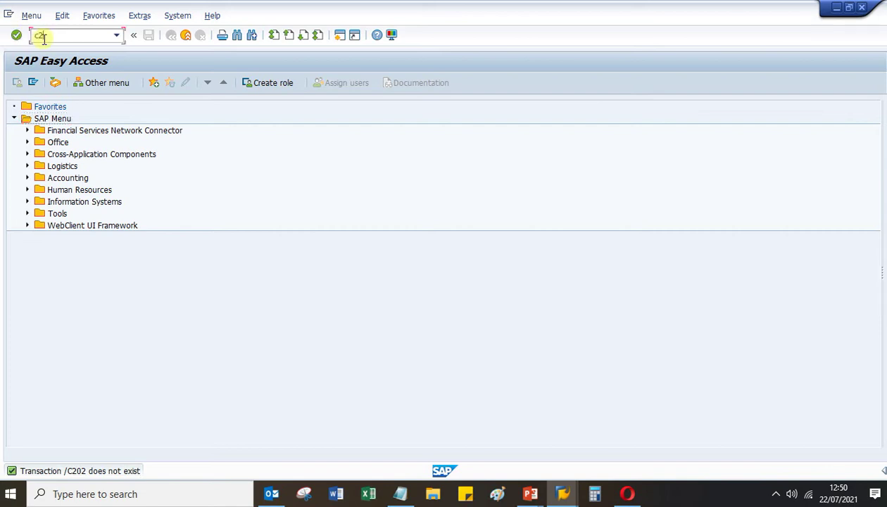
key("Return")
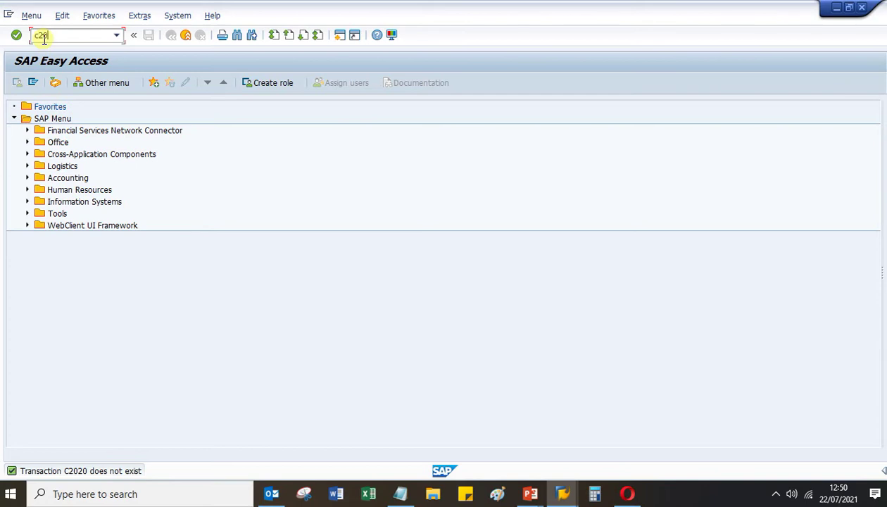
type("c202")
key("Return")
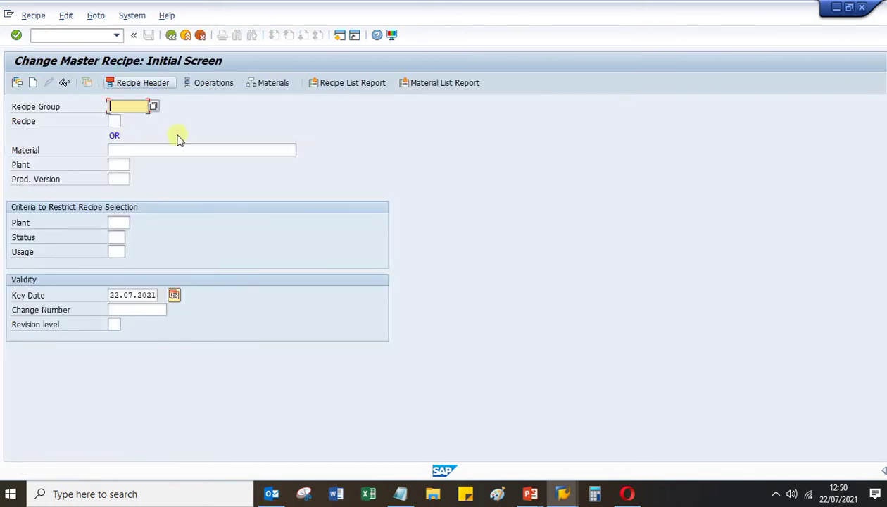
- Open the master recipe of group 50000024 for material FG4001002 in plant 0001 with key date 19.07.2021
left_click(145, 150)
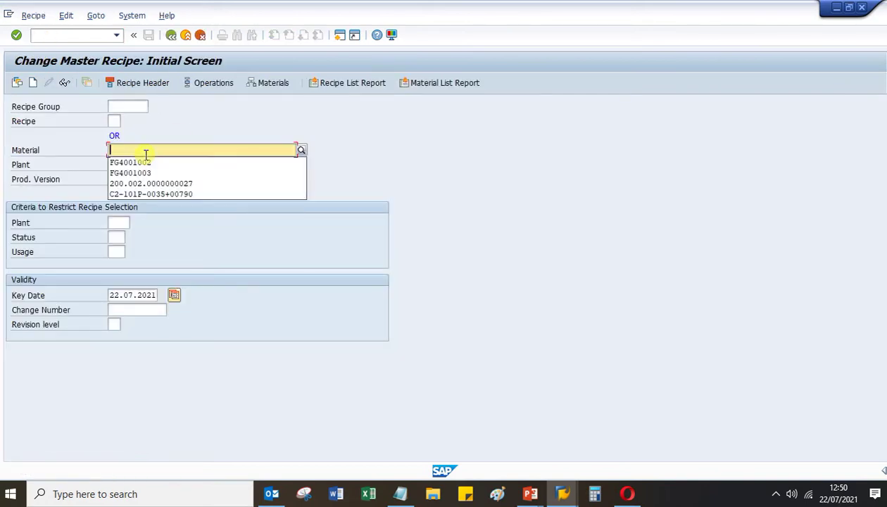
left_click(145, 163)
left_click(114, 164)
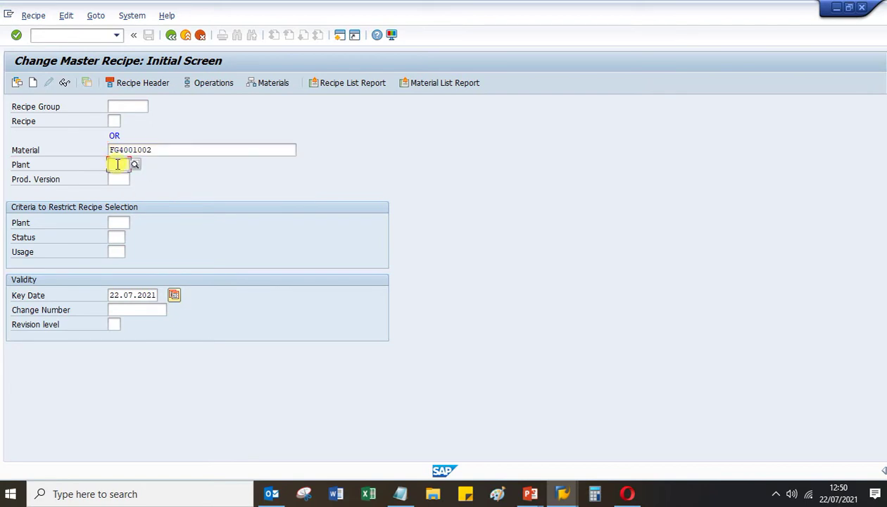
left_click(124, 178)
left_click(110, 295)
key("Delete")
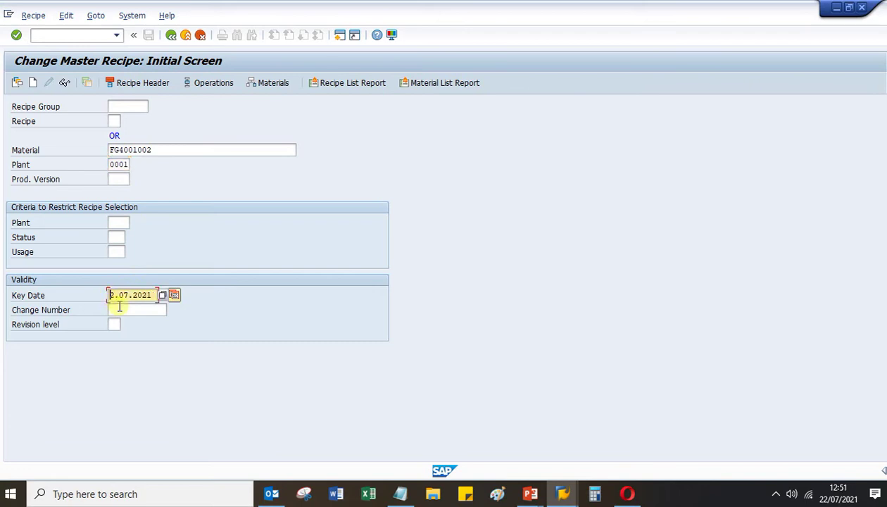
type("19")
key("Return")
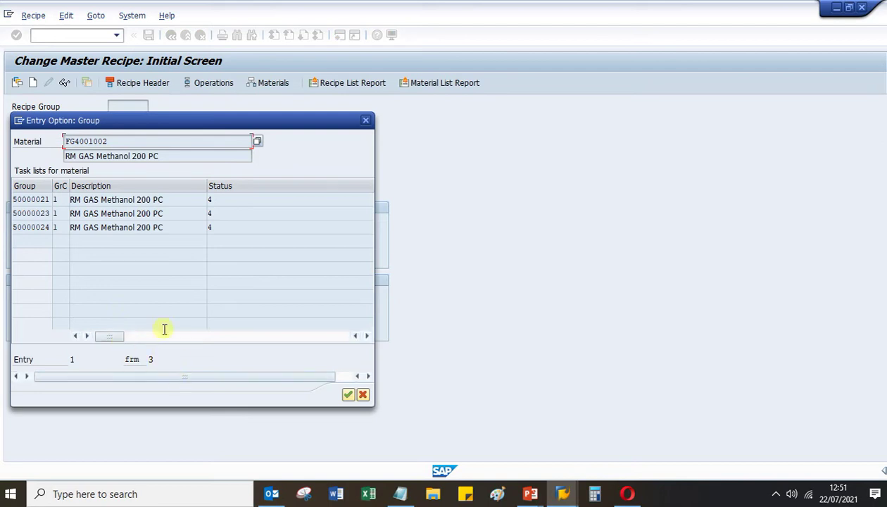
left_click(25, 227)
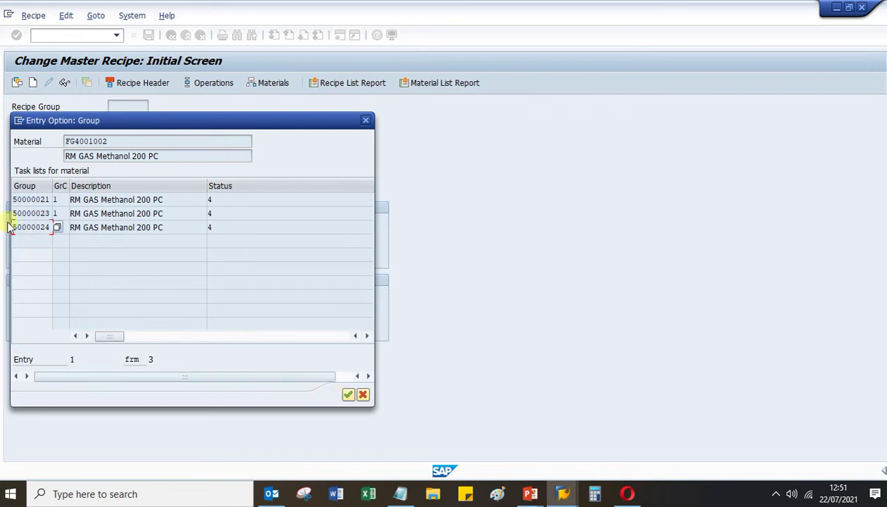
left_click(348, 394)
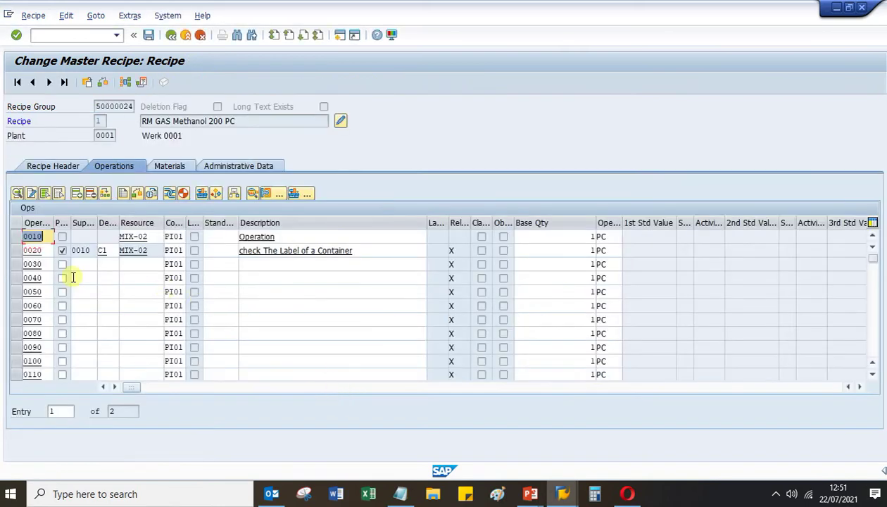
- Widen the Destination column of the recipe operations and choose control recipe destination C1 (AYA) for phase 0020
left_click(219, 247)
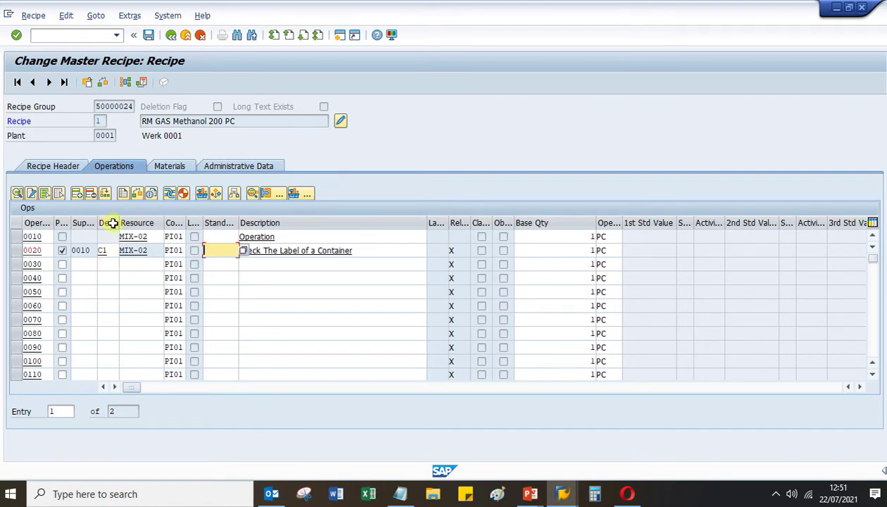
left_click_drag(118, 223, 138, 223)
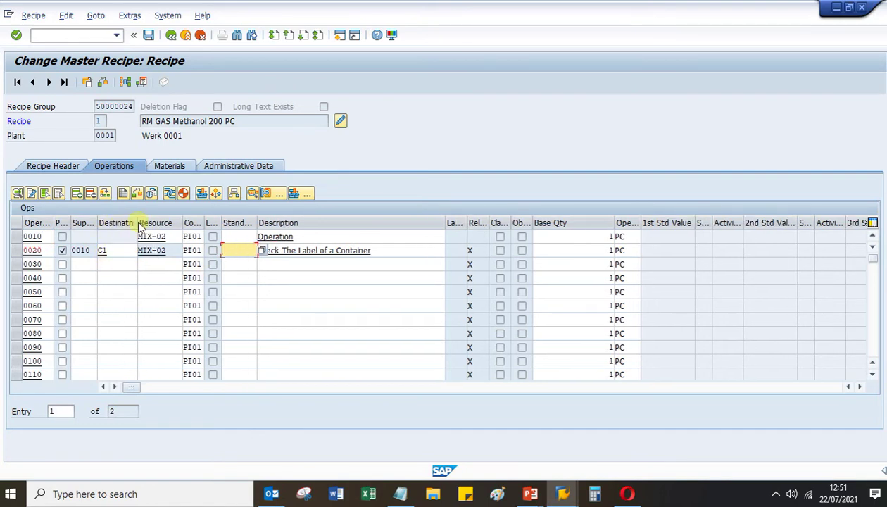
left_click(120, 253)
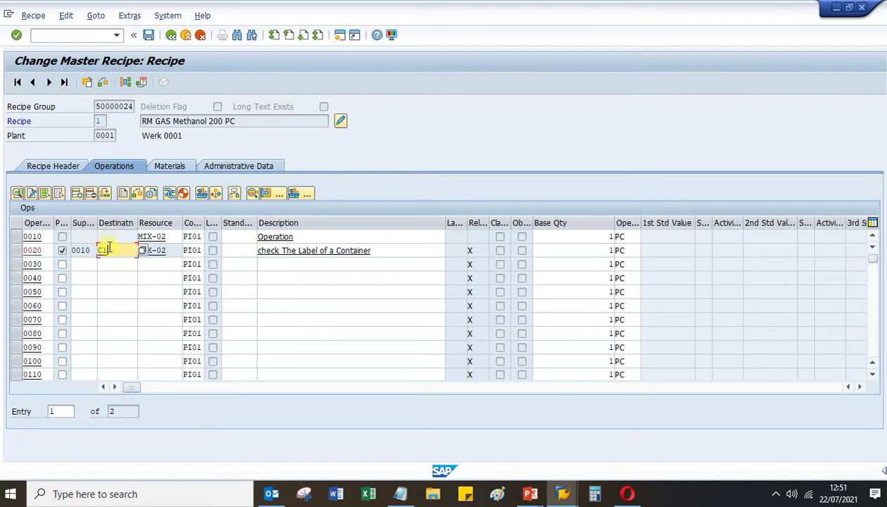
left_click(143, 251)
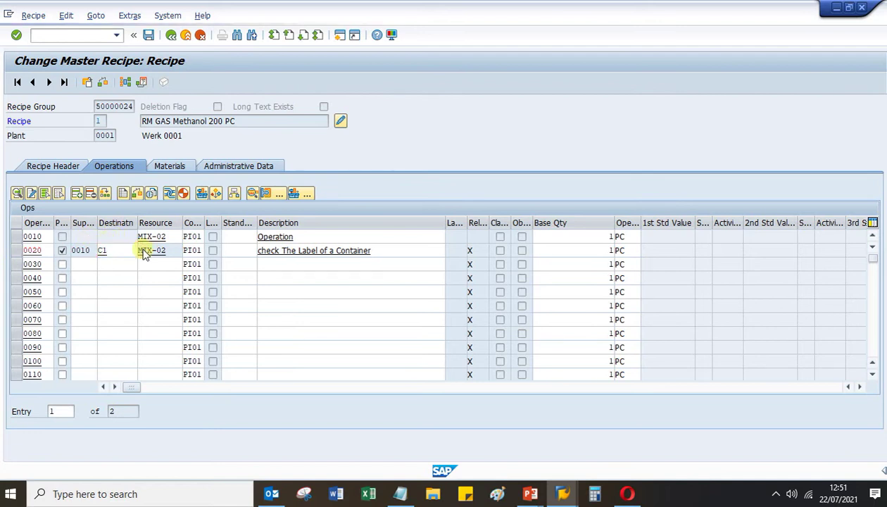
left_click(33, 222)
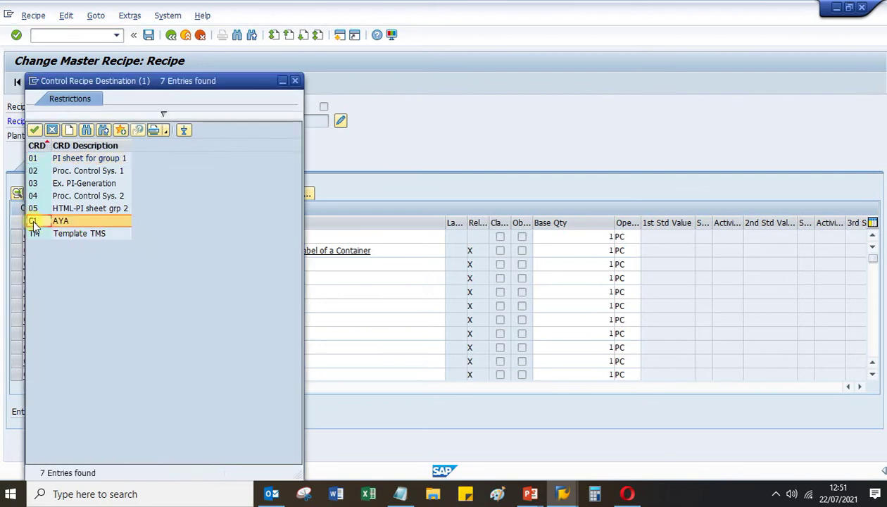
double_click(33, 222)
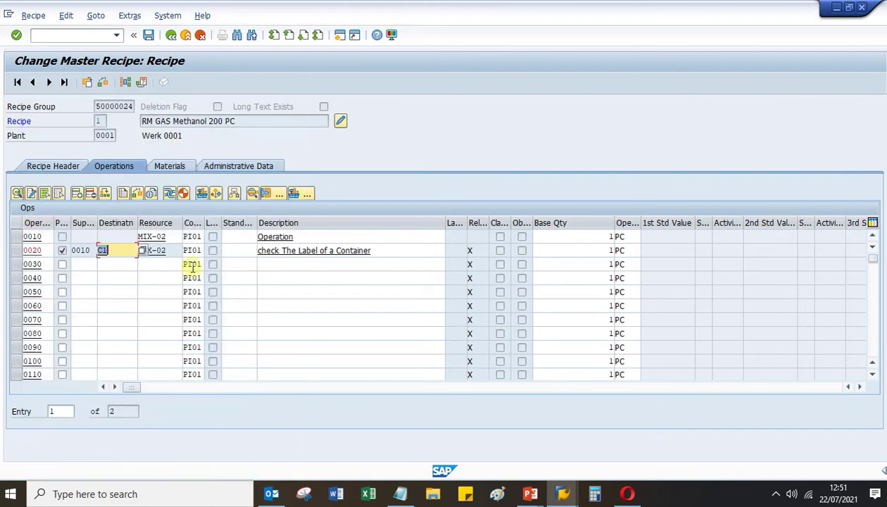
left_click(366, 248)
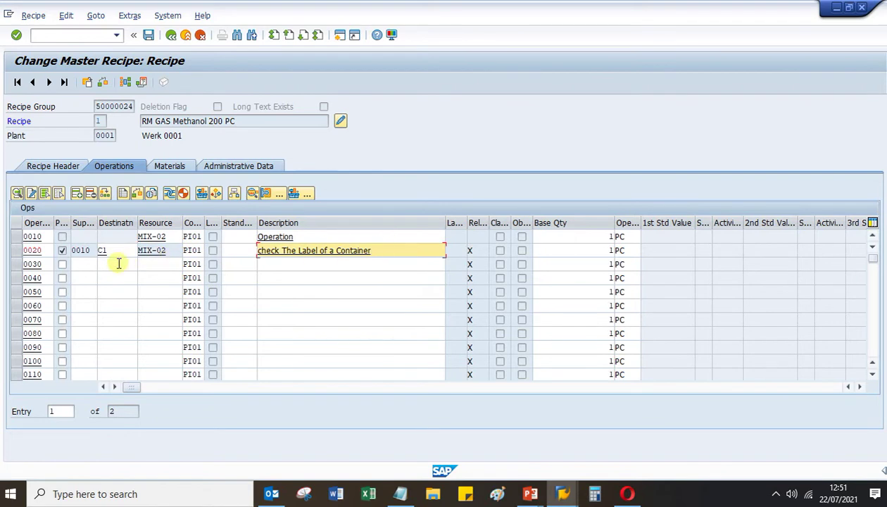
- Open the process instructions of phase 0020 and assign category CONS_C (Mat. consumption, target/actual value) to instruction 0010
left_click(20, 252)
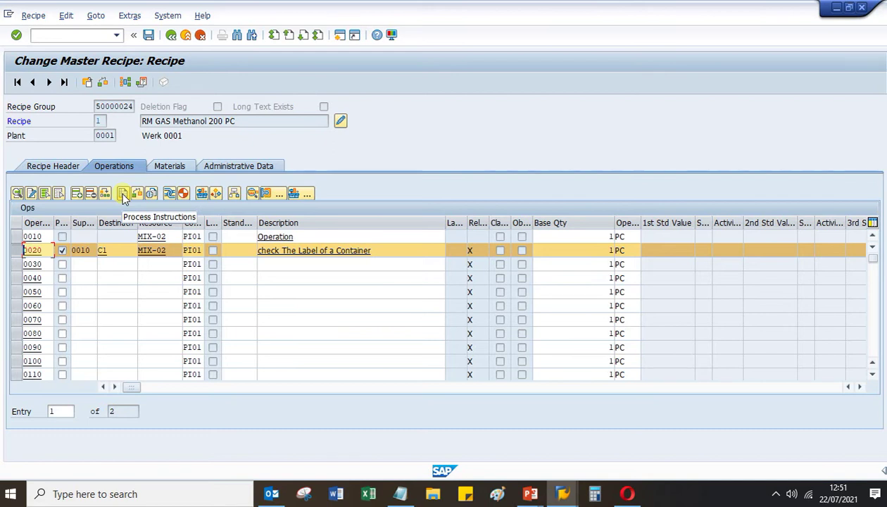
left_click(122, 193)
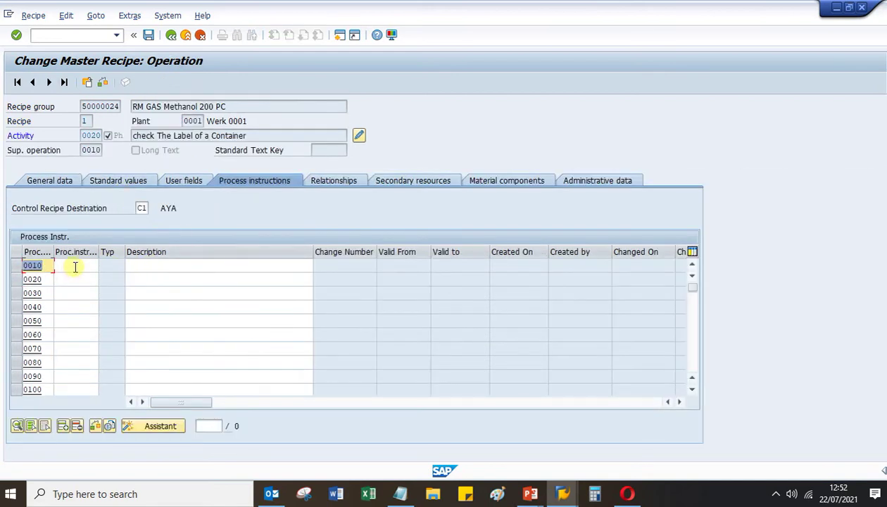
left_click(76, 265)
left_click(103, 267)
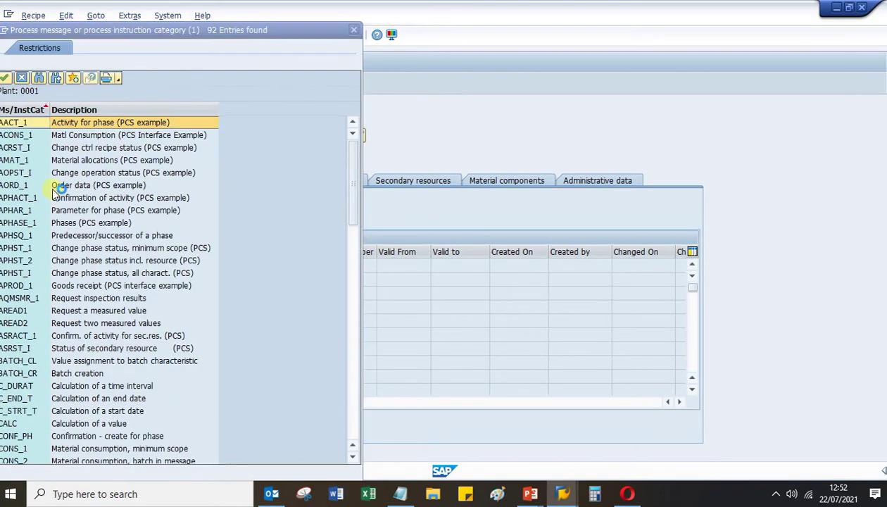
scroll(32, 310, "down", 10)
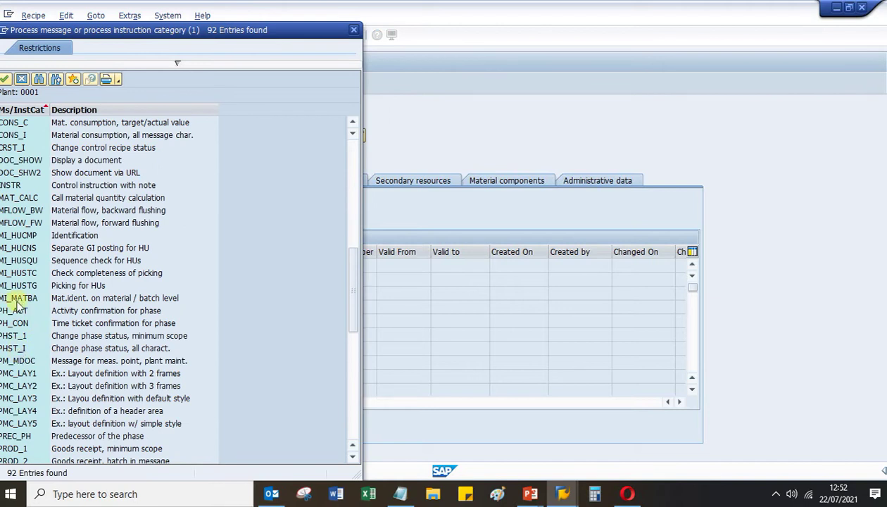
scroll(30, 345, "up", 4)
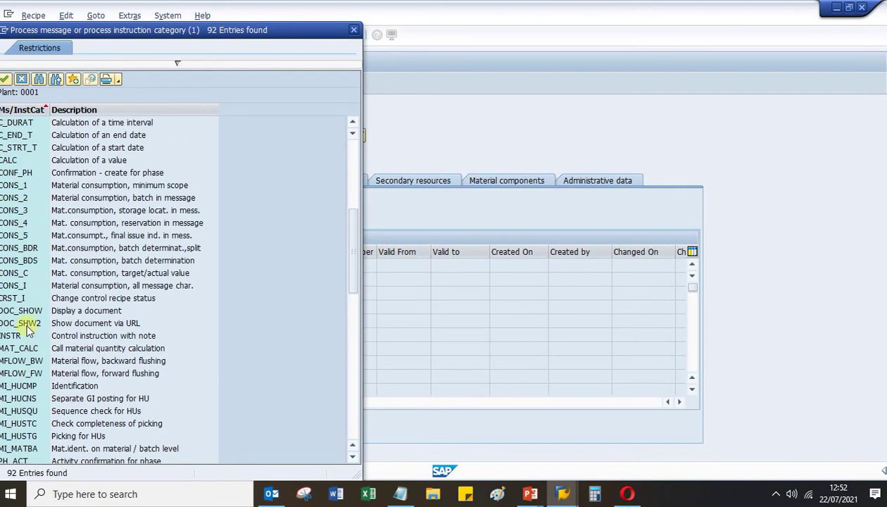
left_click(29, 276)
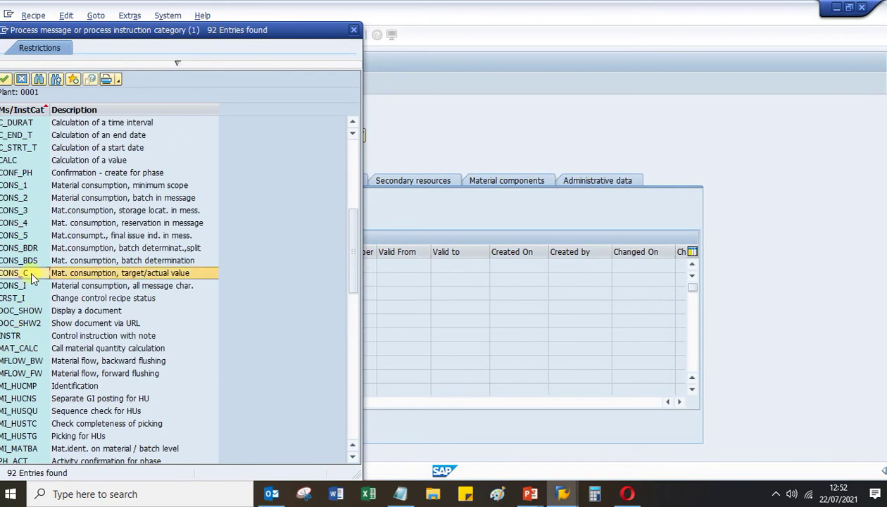
left_click(30, 273)
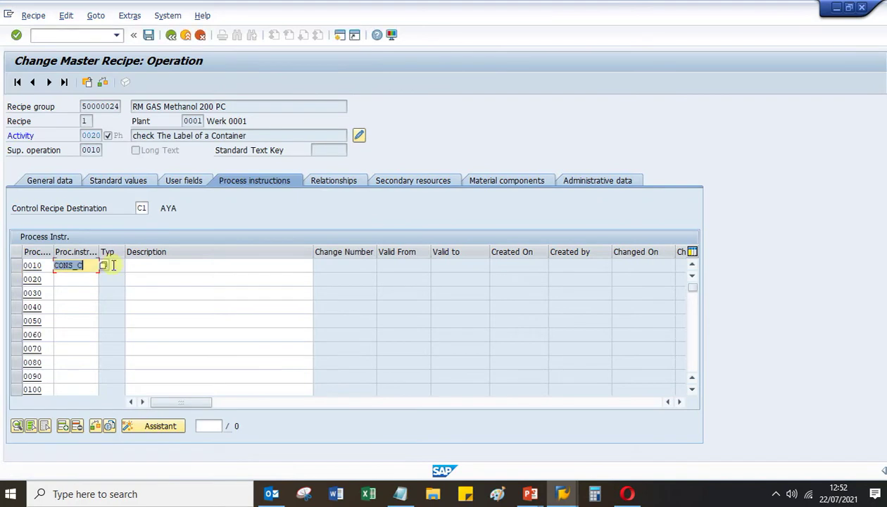
key("Return")
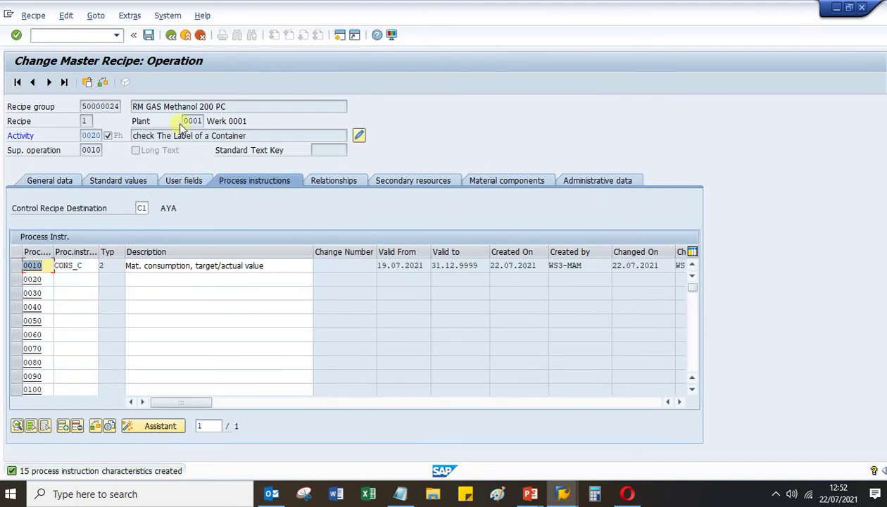
- Save the master recipe despite its consistency errors and reopen the process instructions of phase 0020 in recipe group 50000024
left_click(149, 35)
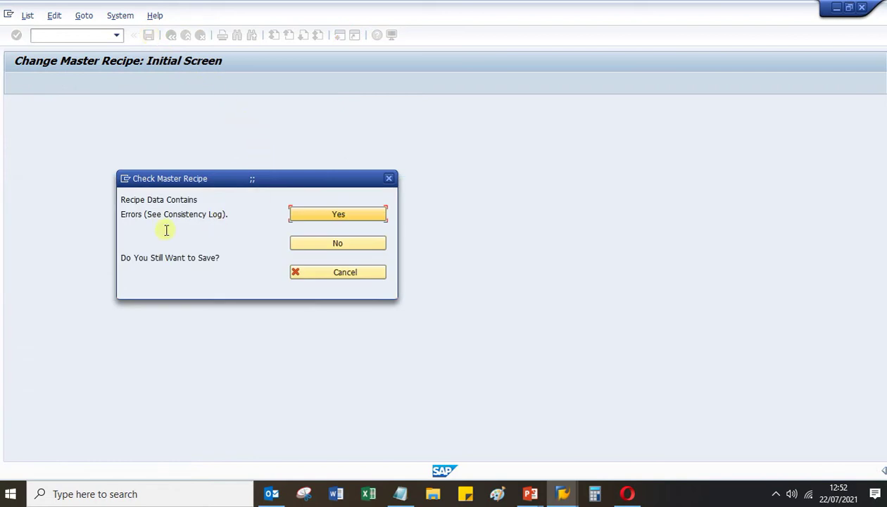
left_click(339, 216)
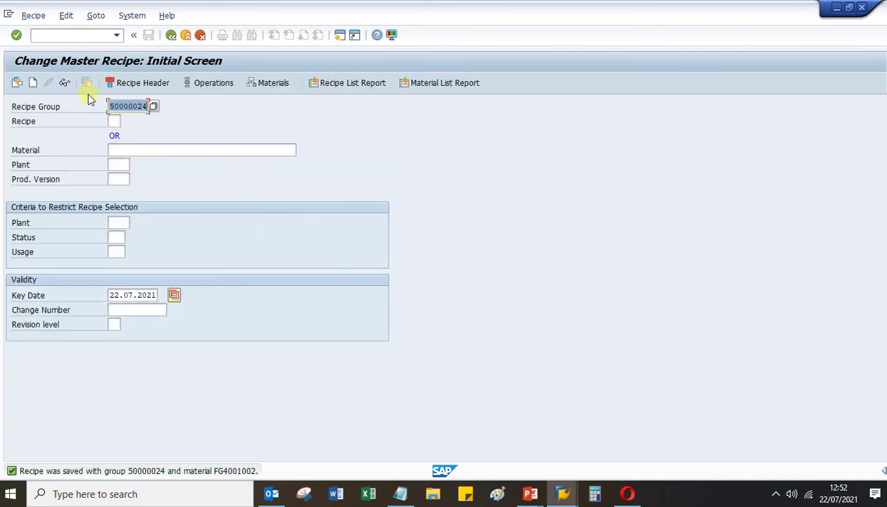
key("Return")
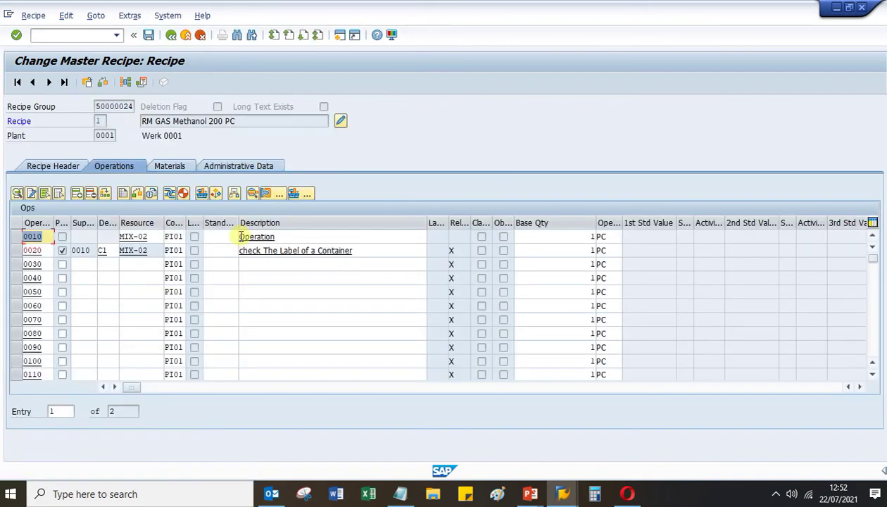
left_click(18, 251)
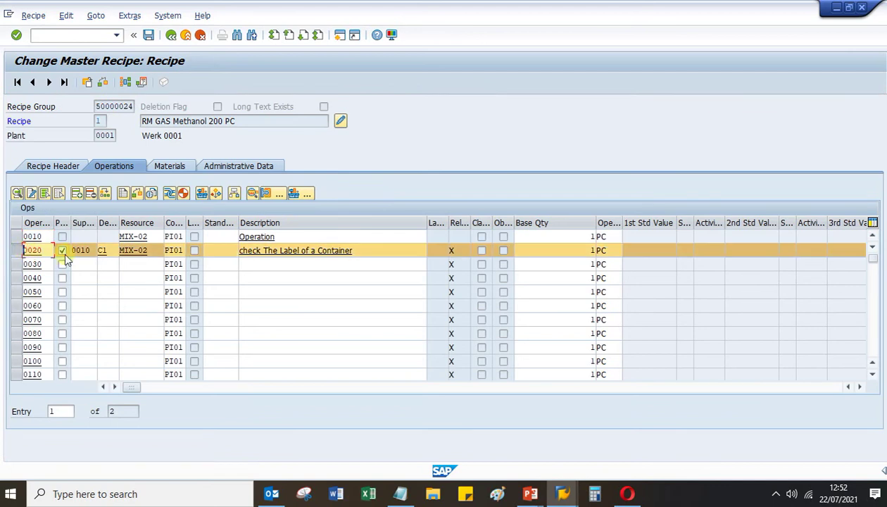
left_click(123, 193)
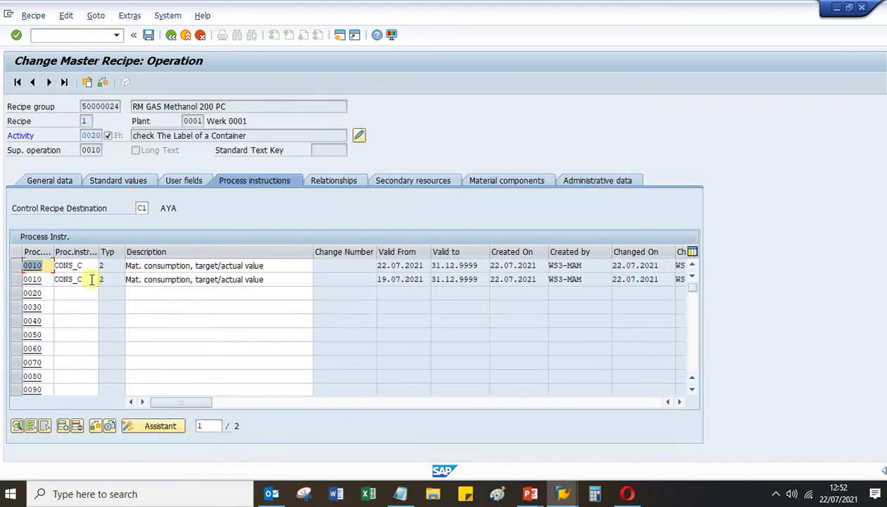
- Delete the duplicate CONS_C process instruction valid from 19.07.2021 and save the recipe
left_click(16, 280)
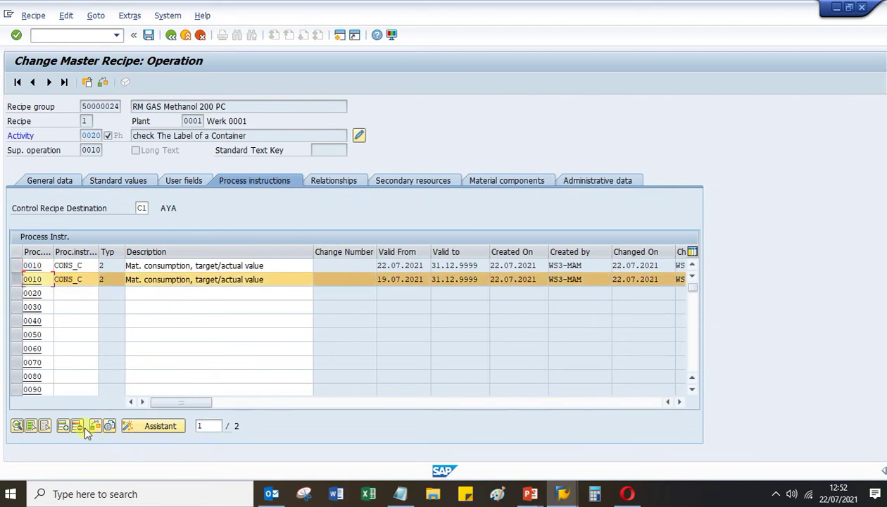
left_click(78, 426)
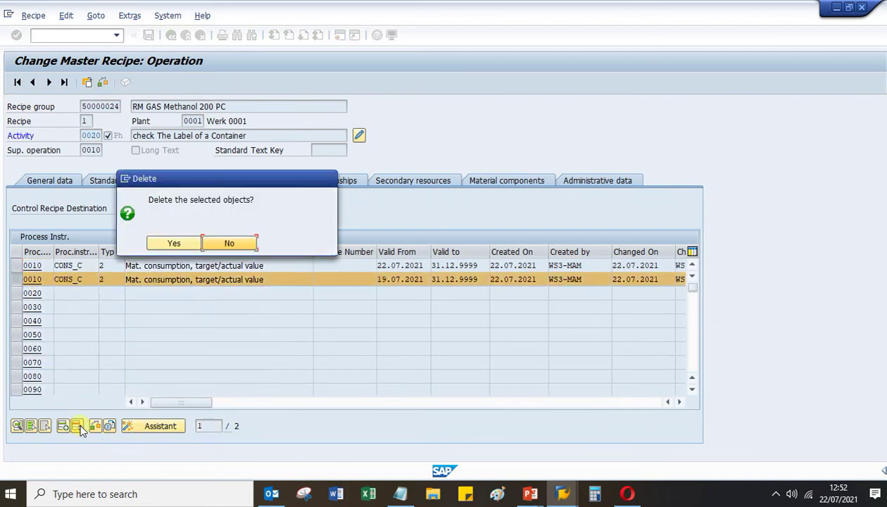
left_click(169, 242)
left_click(148, 35)
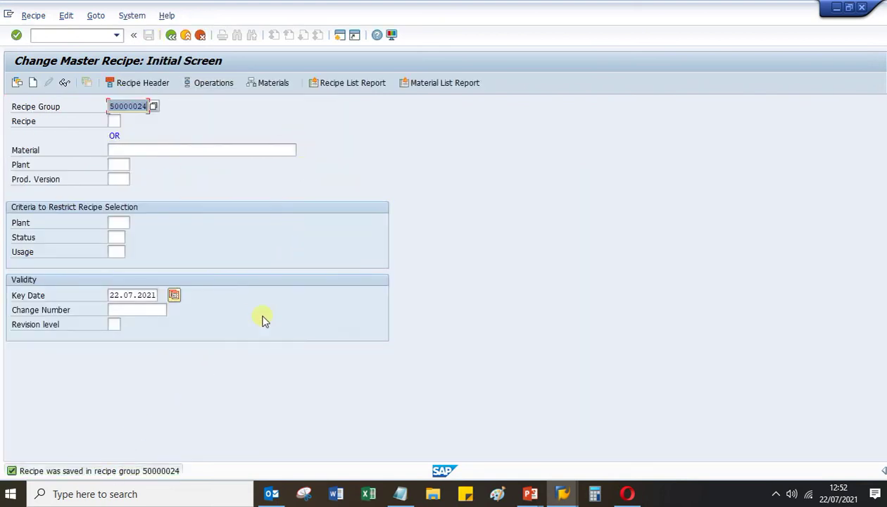
- Reopen the recipe and check the process instructions of phase 0020 and the recipe group number
key("Return")
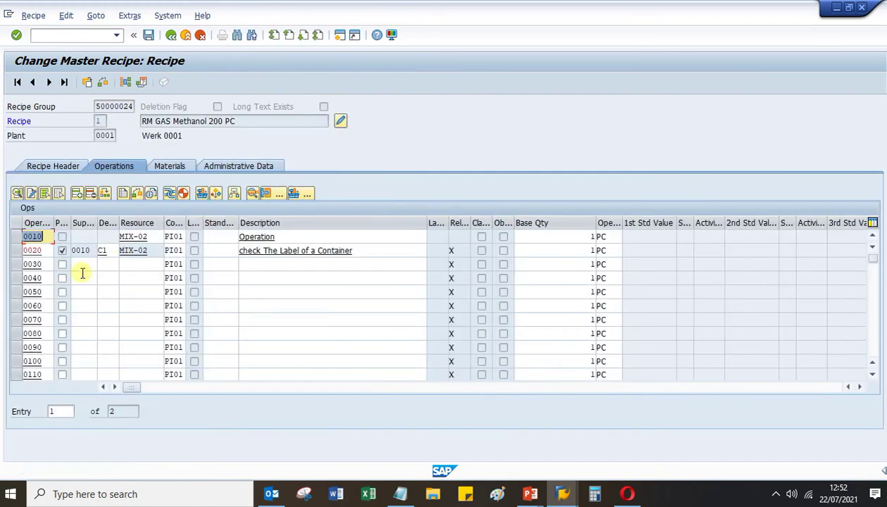
left_click(103, 251)
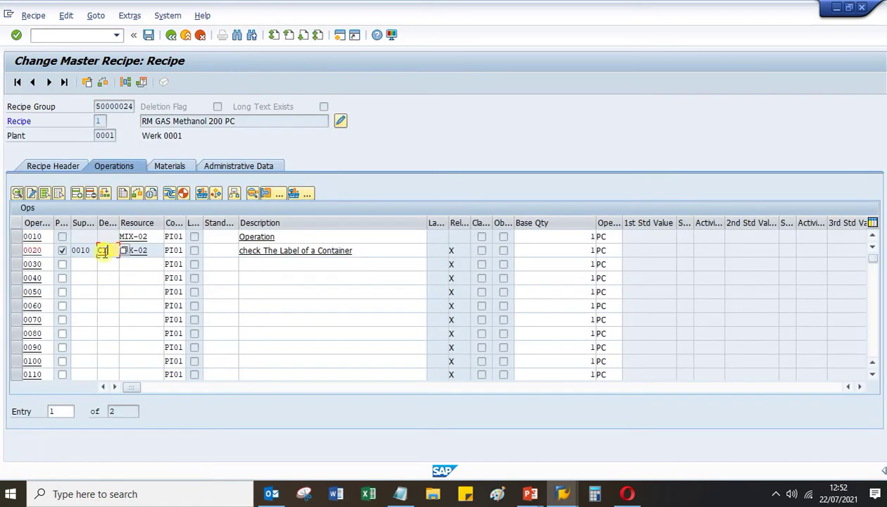
left_click(16, 251)
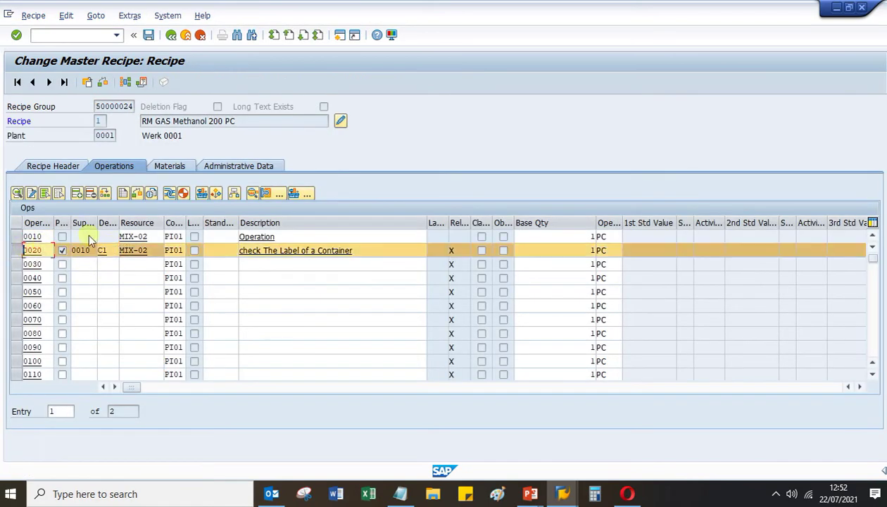
left_click(122, 194)
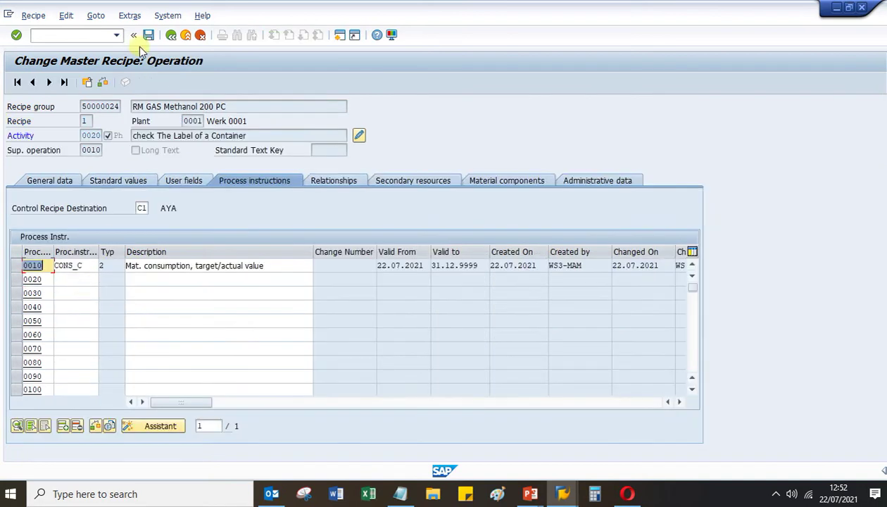
left_click(82, 106)
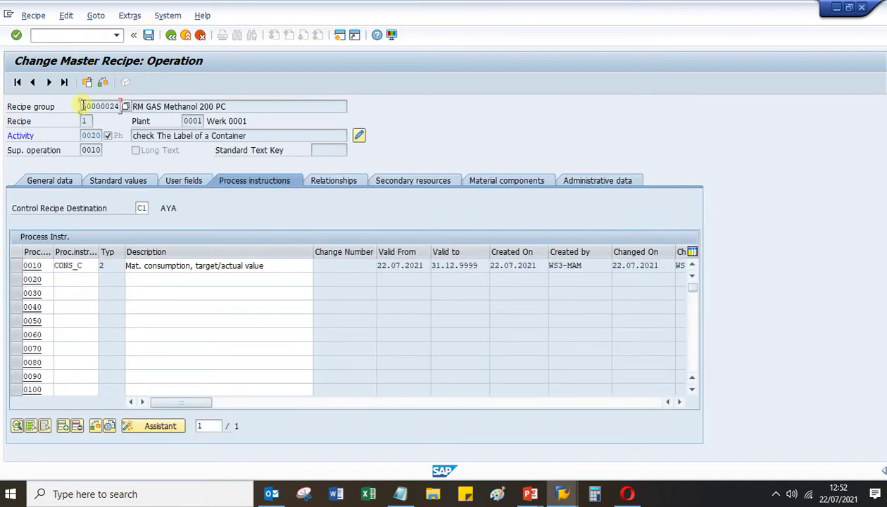
left_click_drag(82, 105, 169, 100)
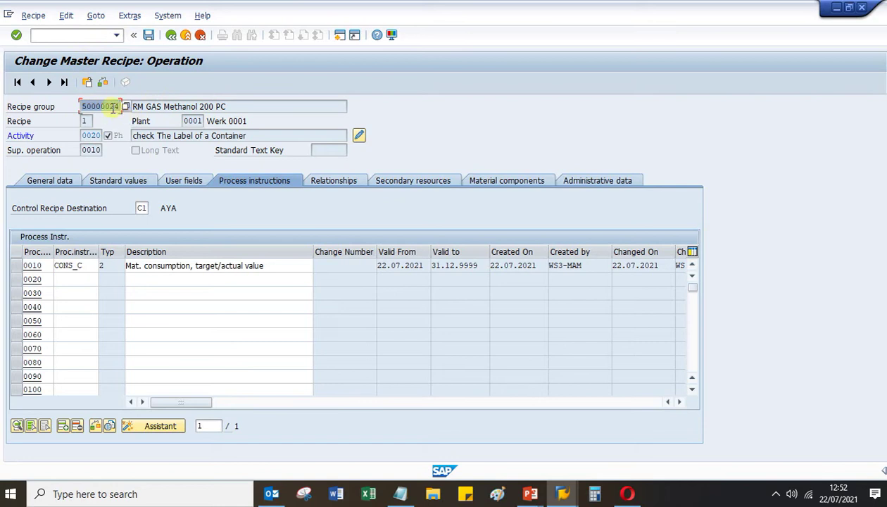
- Start transaction C223 and list the production versions of plant 0001 with the key date and group filters cleared
left_click(78, 36)
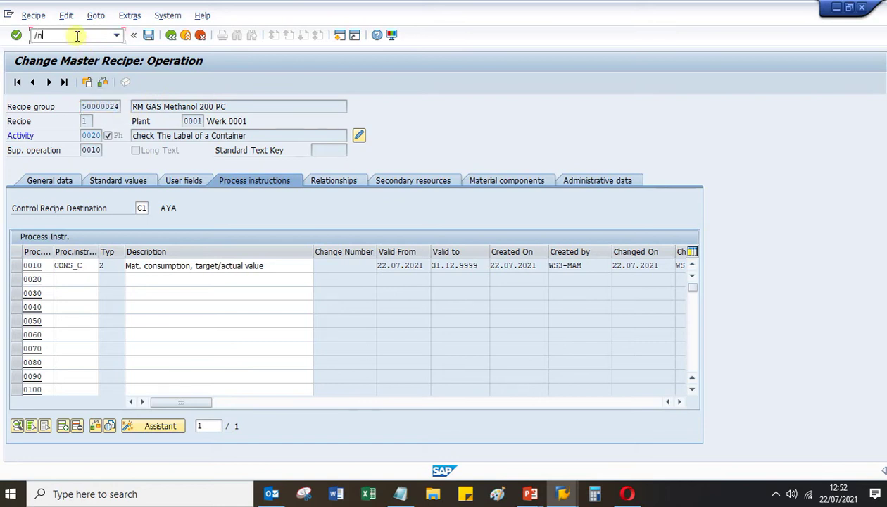
type("/nc223")
key("Return")
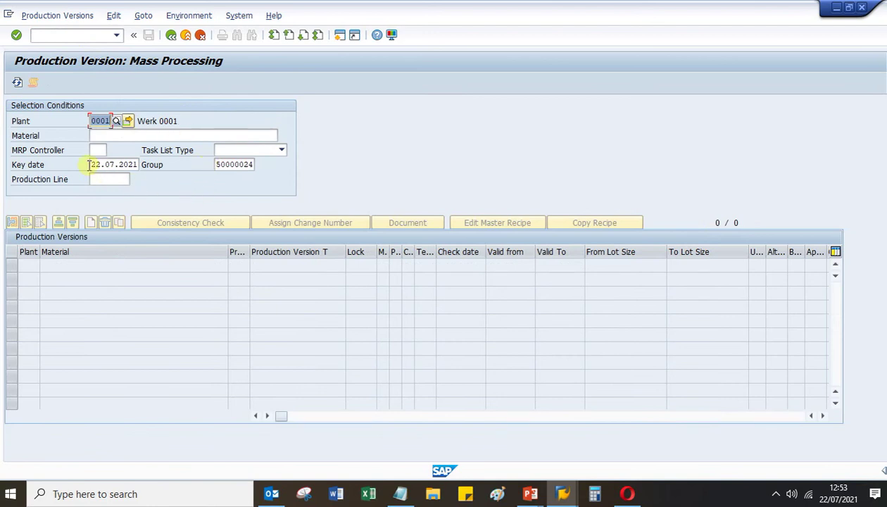
left_click_drag(90, 164, 200, 162)
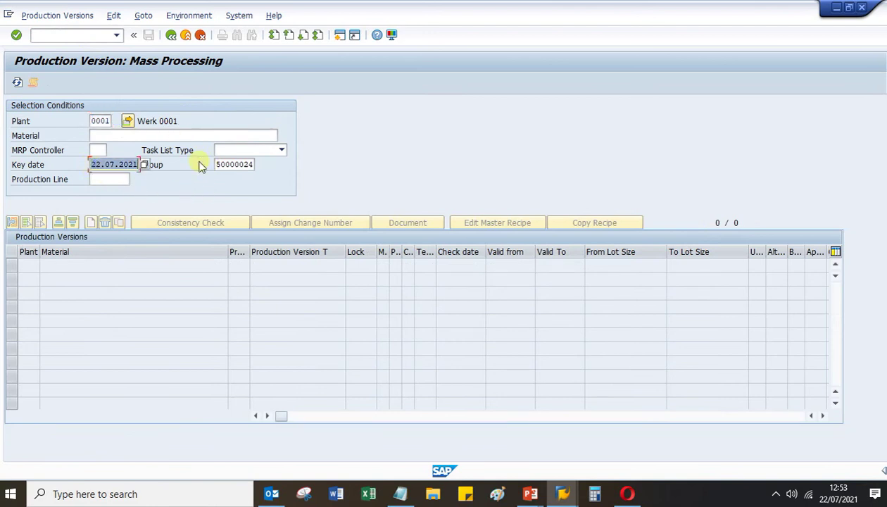
key("Delete")
left_click_drag(216, 164, 285, 158)
key("Delete")
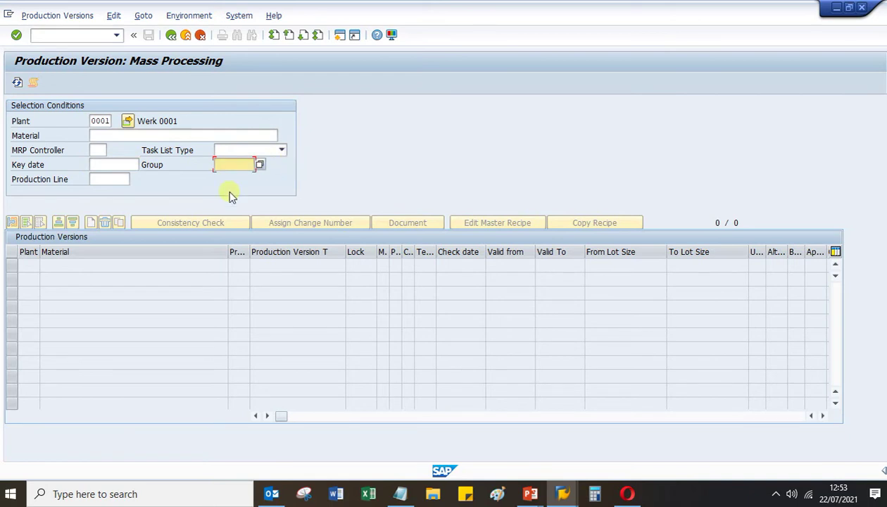
key("F8")
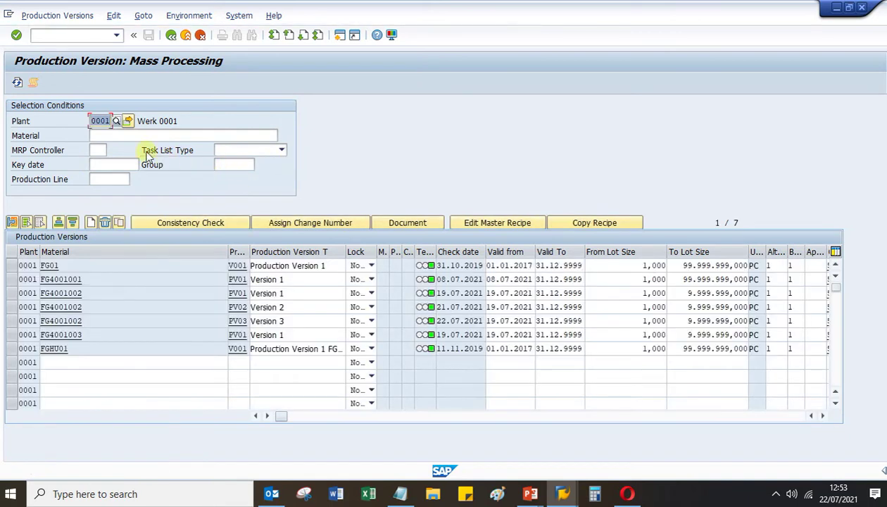
- Restart transaction C223 and list the production versions of material FG4001002 in plant 0001
left_click(170, 35)
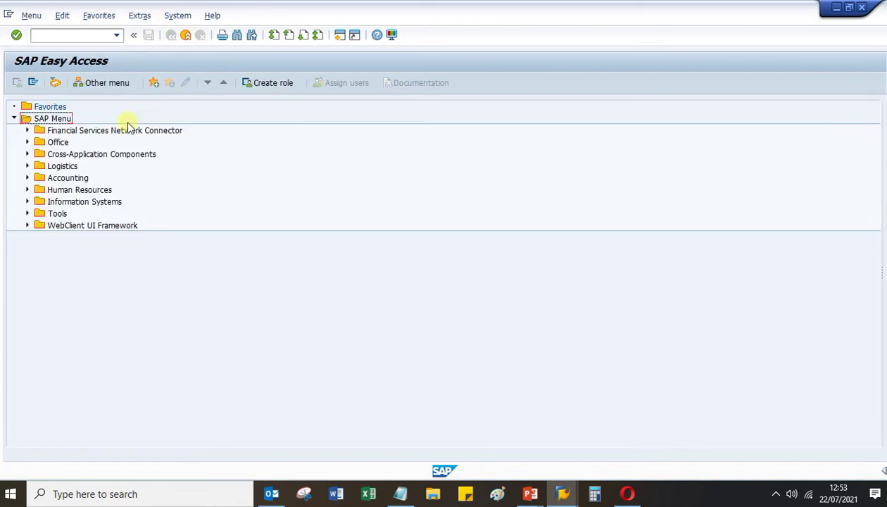
left_click(66, 36)
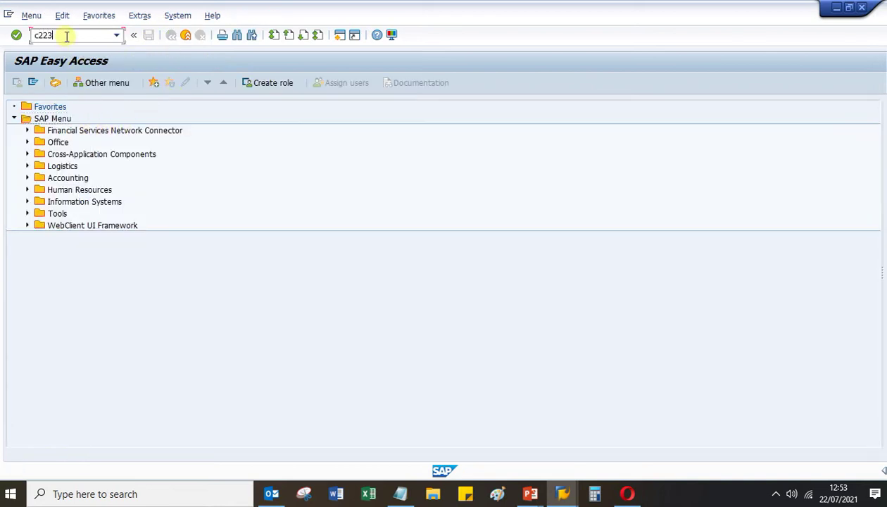
key("Return")
left_click(154, 135)
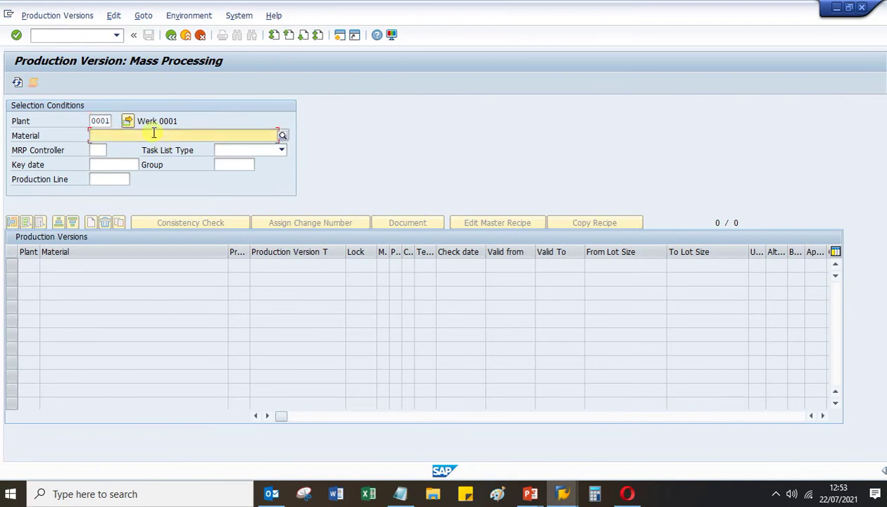
left_click(141, 149)
key("Return")
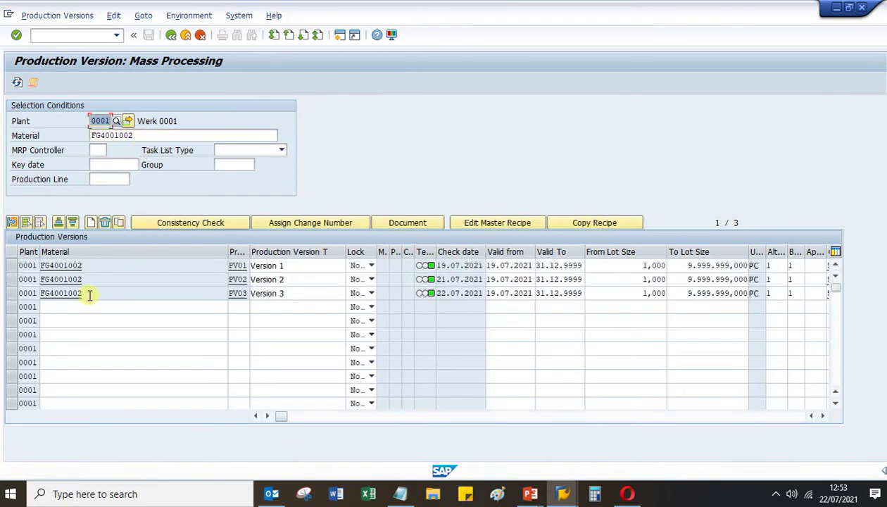
- Examine the details of production version PV03 of FG4001002, including its master recipe group, and close them without changes
left_click(281, 293)
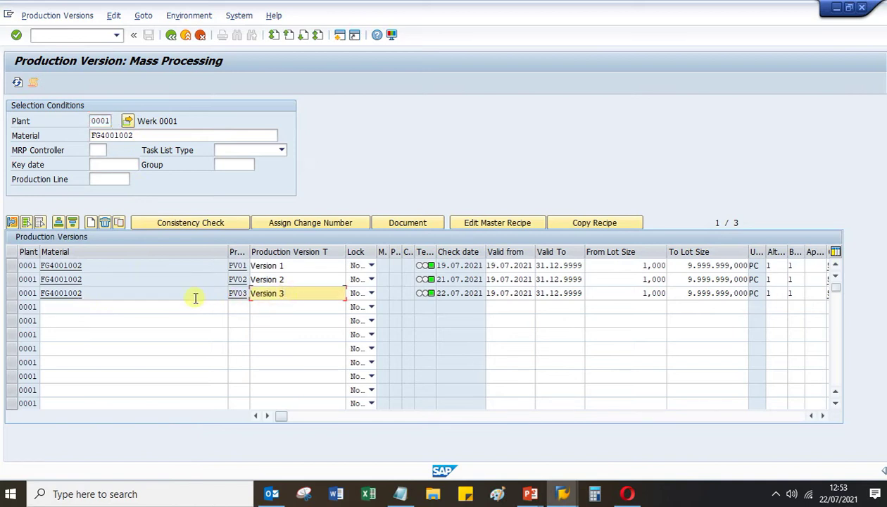
left_click(148, 306)
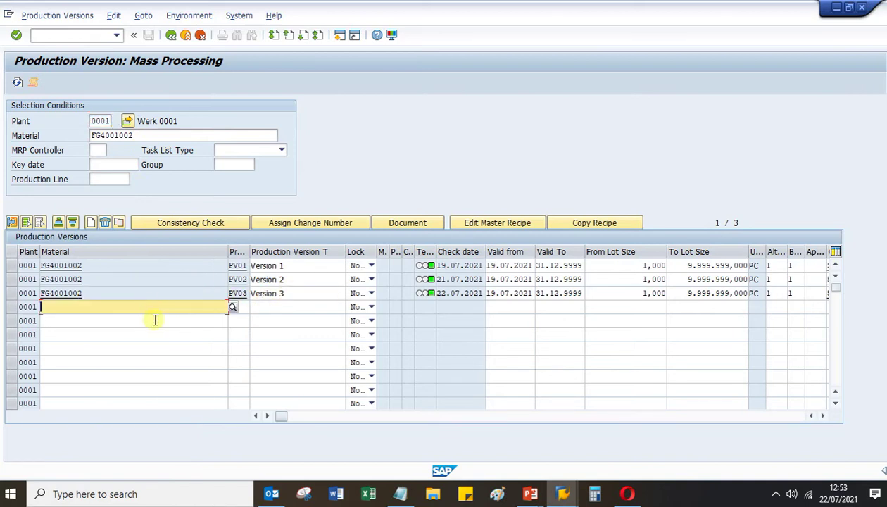
left_click(295, 293)
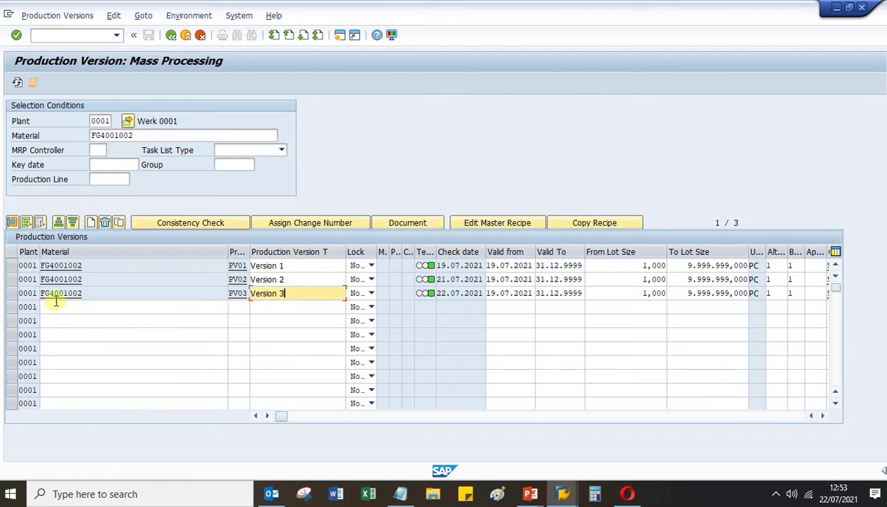
left_click(94, 293)
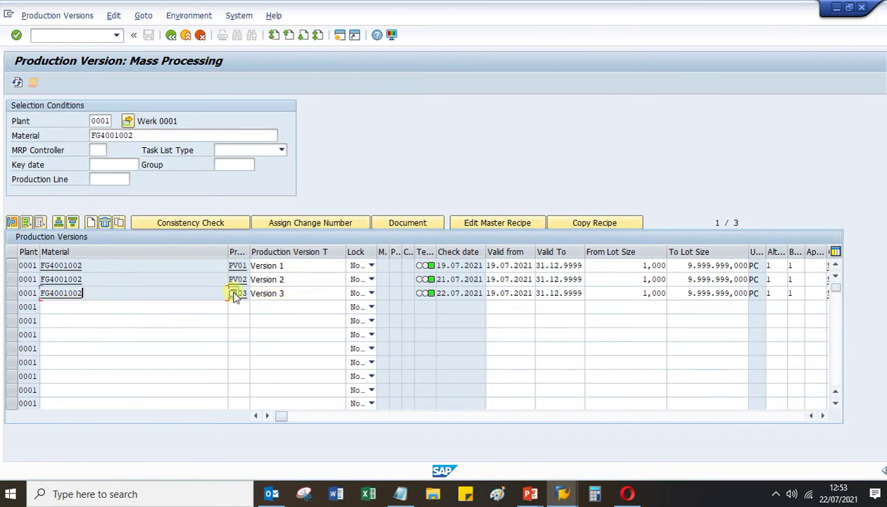
left_click(285, 294)
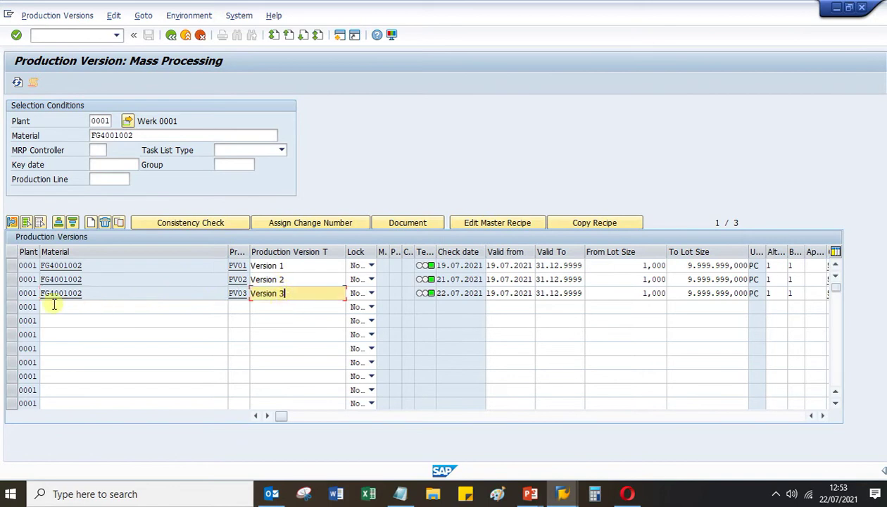
left_click(10, 294)
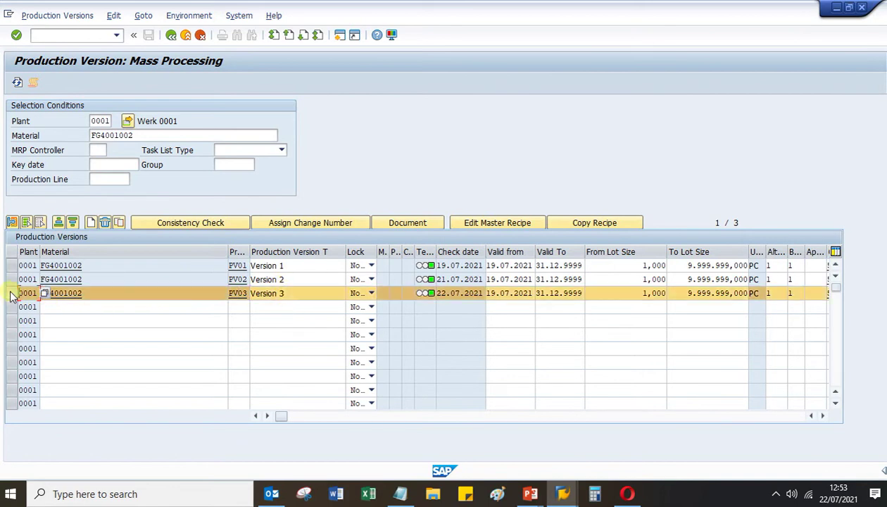
double_click(425, 295)
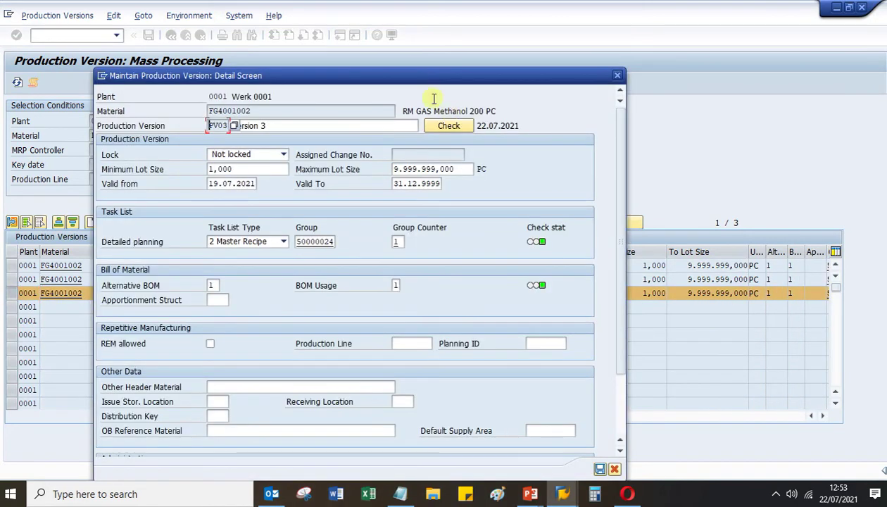
left_click_drag(412, 71, 462, 19)
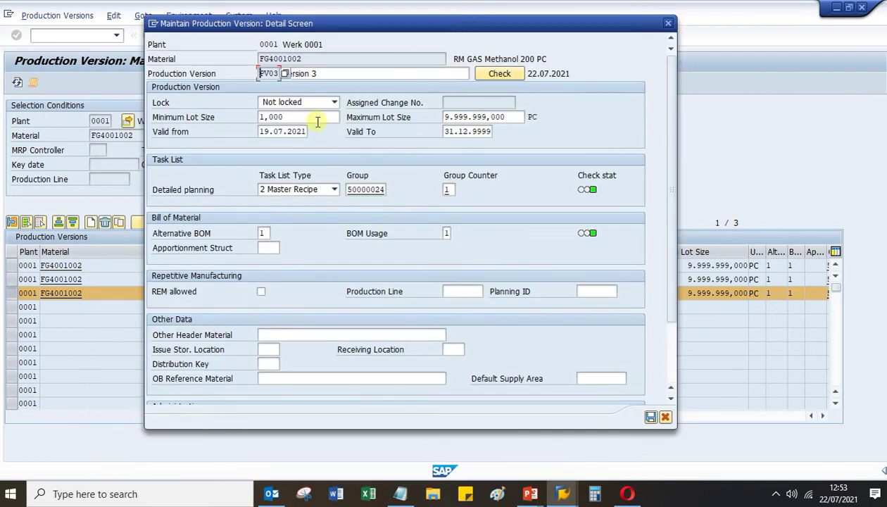
left_click(376, 190)
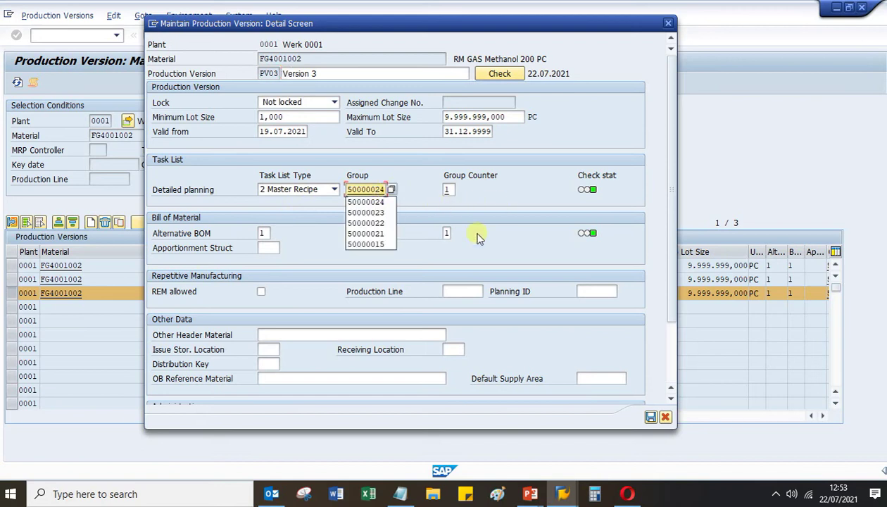
left_click(665, 417)
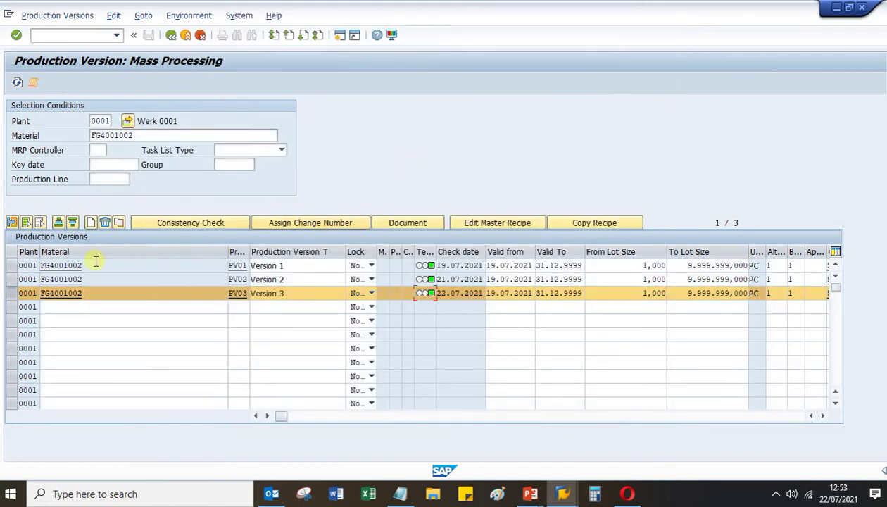
- Start transaction C202 and open the operations of master recipe group 50000024 for material FG4001002 in plant 0001
left_click(67, 35)
type("/nc202")
key("Return")
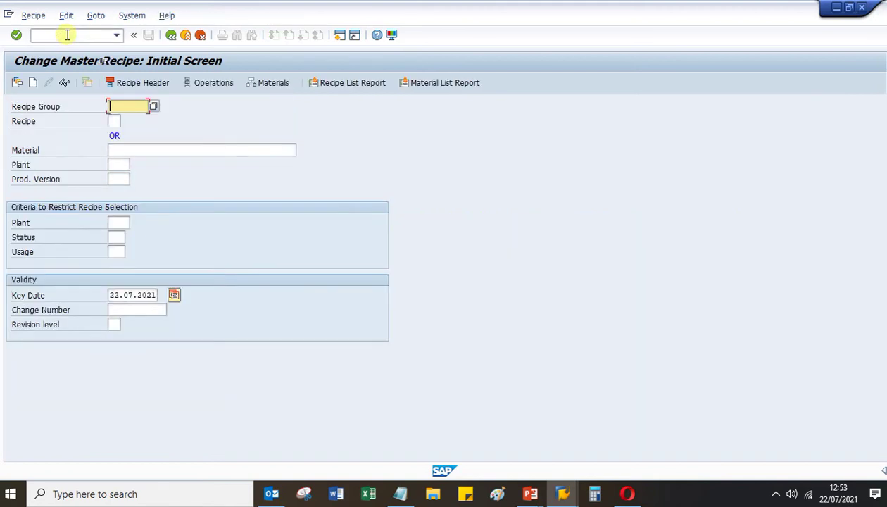
left_click(116, 150)
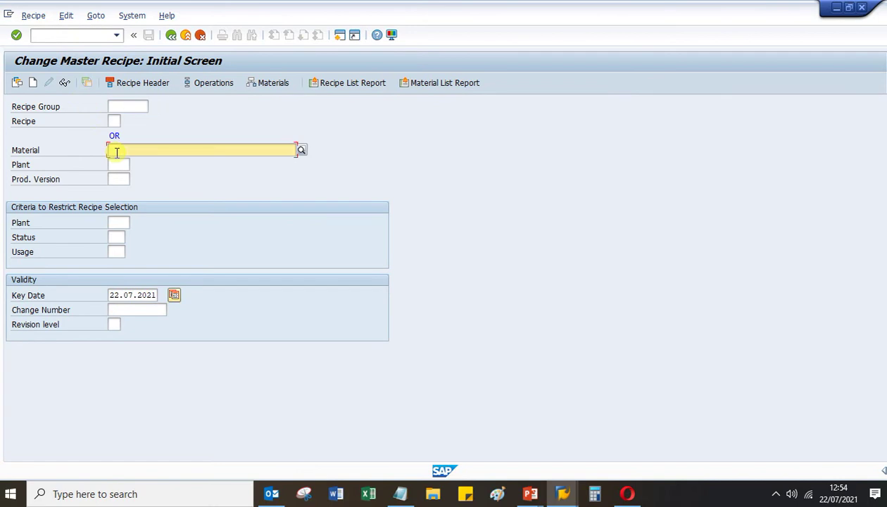
left_click(118, 161)
left_click(113, 162)
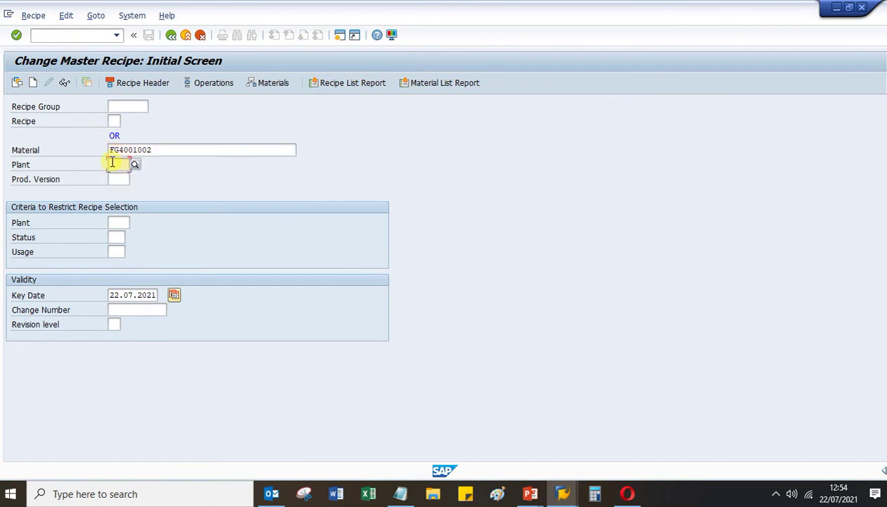
key("Return")
double_click(28, 226)
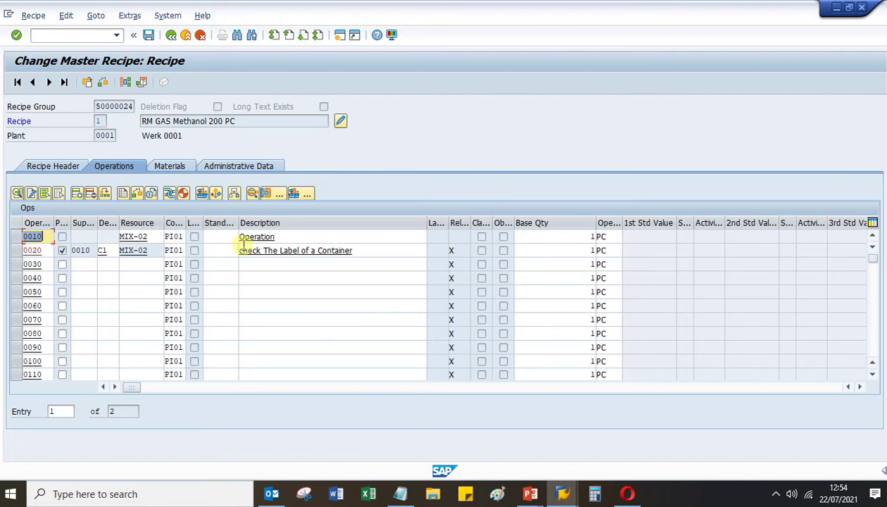
- Start transaction COR1 and begin a process order of type PI01 for material FG4001002 in plant 0001
left_click(68, 37)
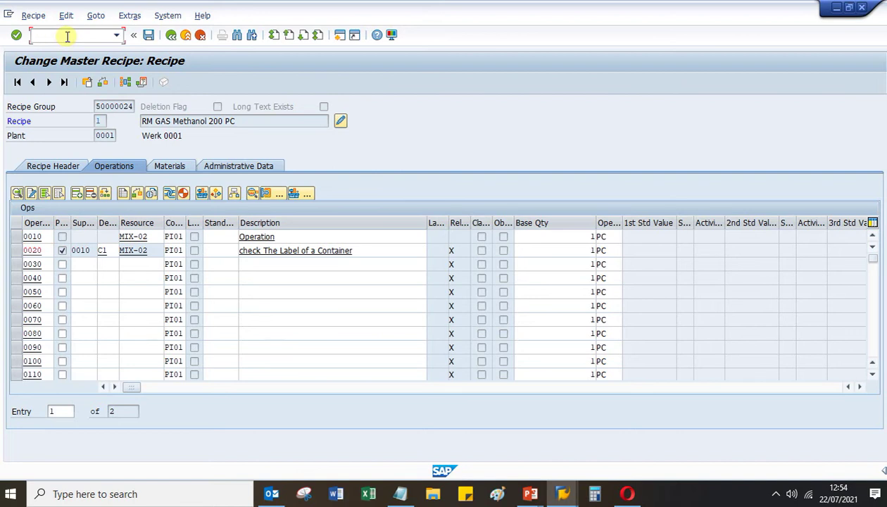
type("n")
key("Return")
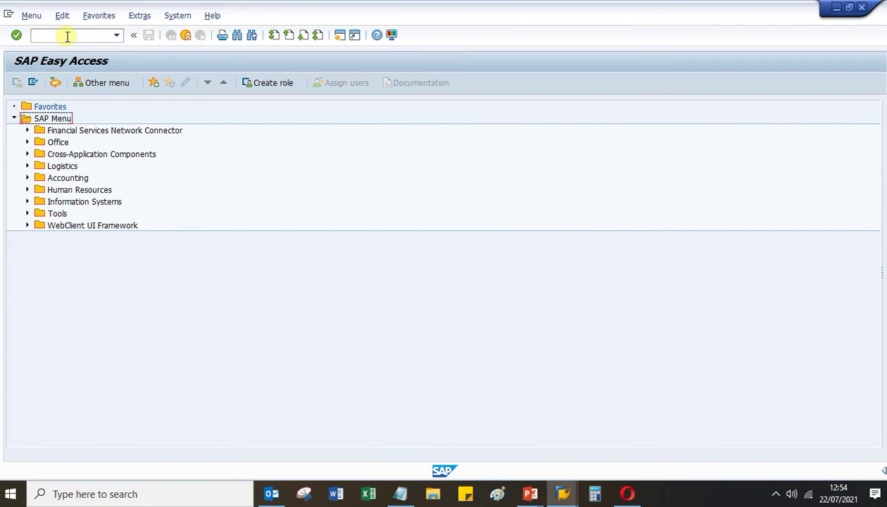
left_click(68, 37)
type("cor1")
key("Return")
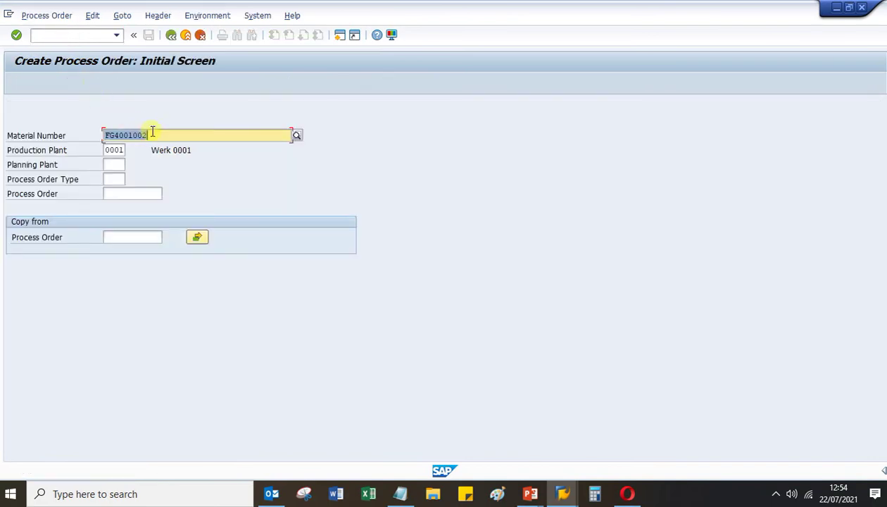
left_click(114, 179)
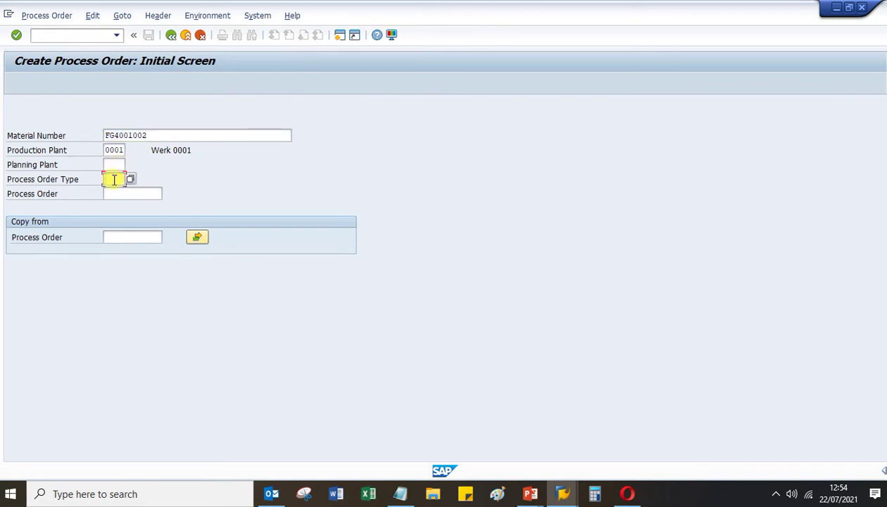
left_click(113, 194)
key("Return")
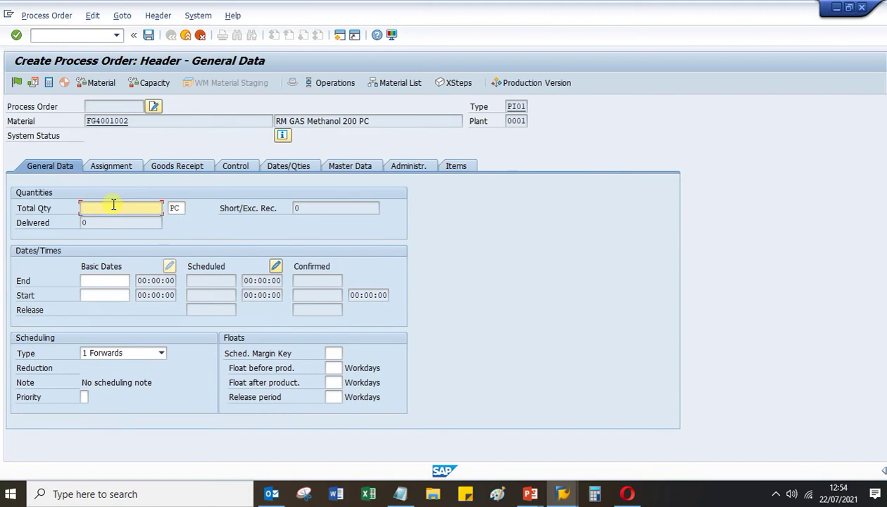
- Set the order's total quantity to 1 PC and its scheduling type to Current date
left_click(114, 205)
type("1")
left_click(161, 353)
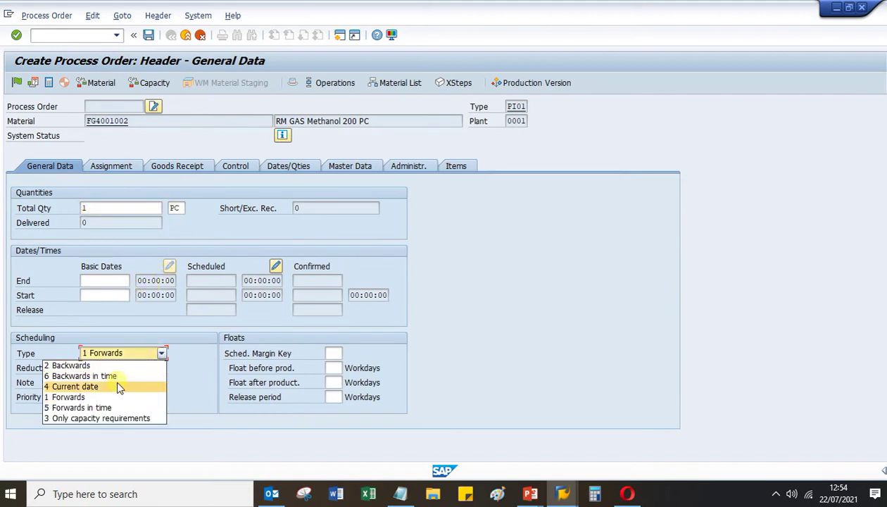
left_click(119, 386)
key("Return")
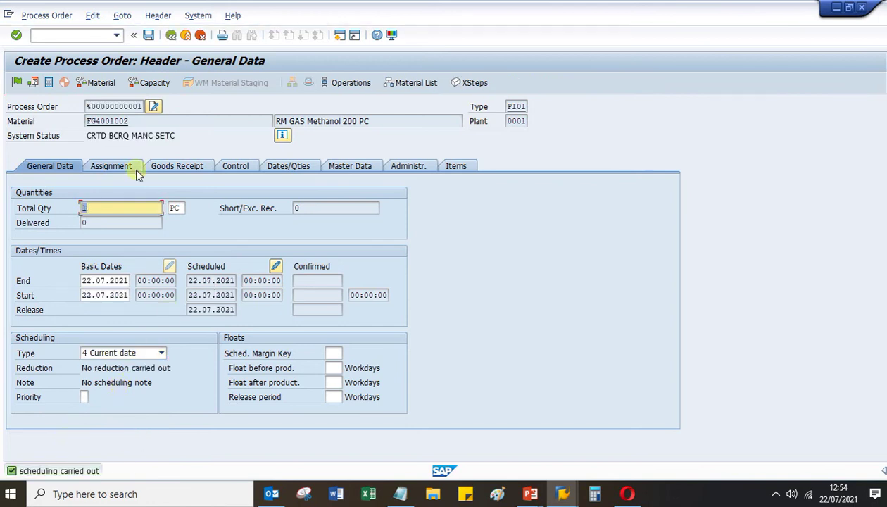
- Reread the order's master data with production version PV03 and save the new process order
left_click(347, 166)
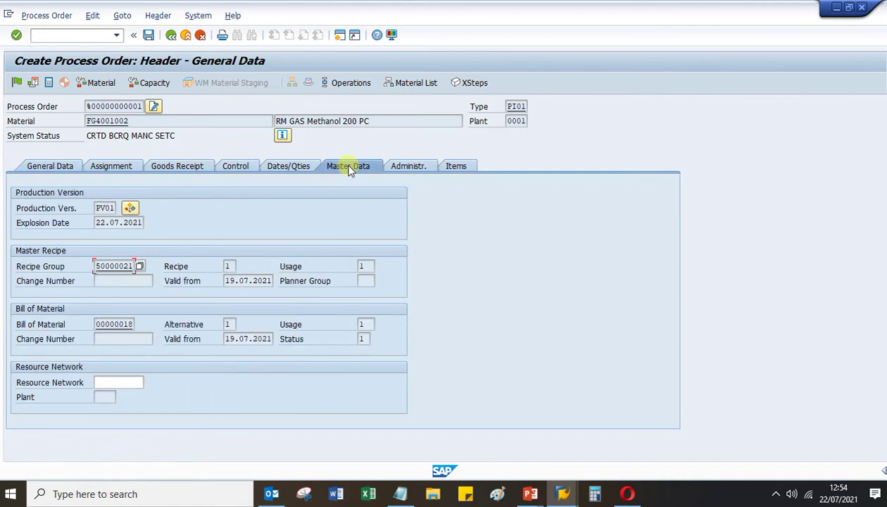
left_click(130, 208)
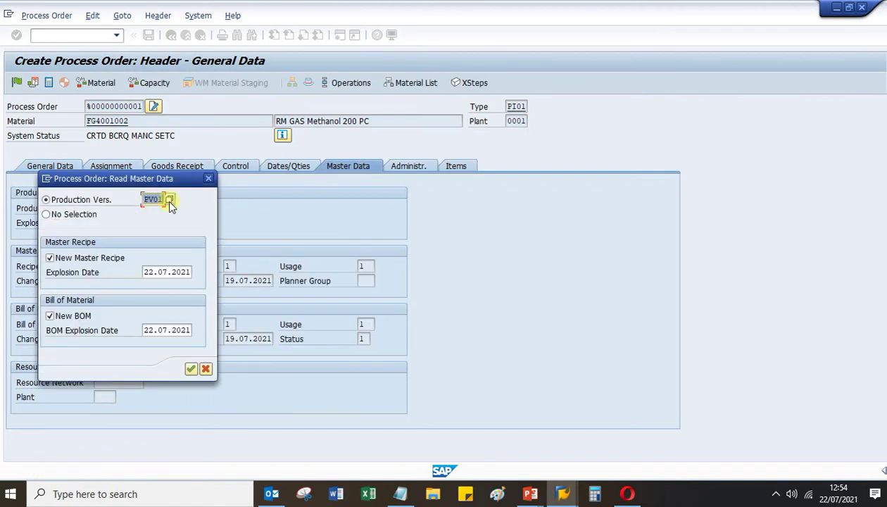
left_click(169, 200)
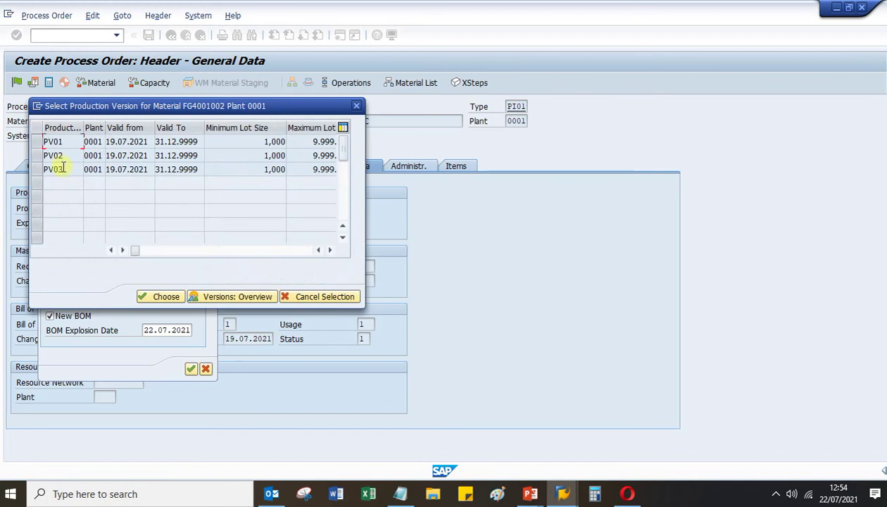
double_click(65, 169)
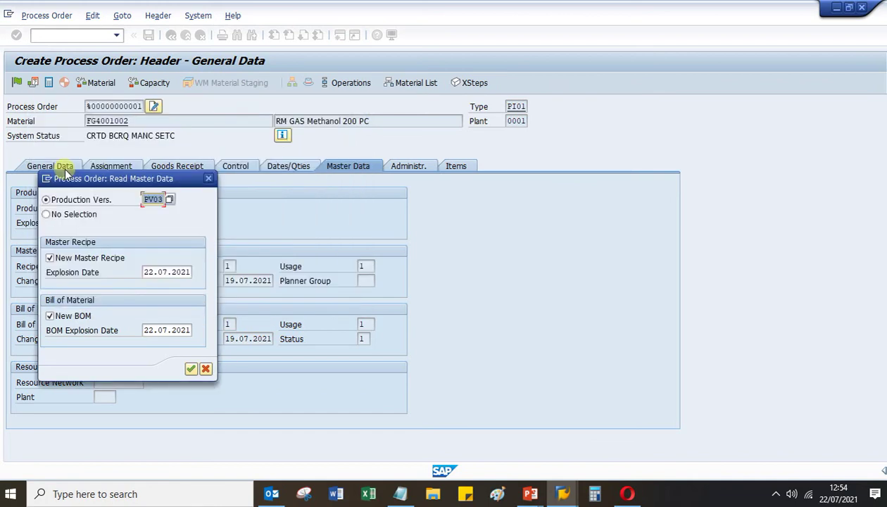
left_click(190, 369)
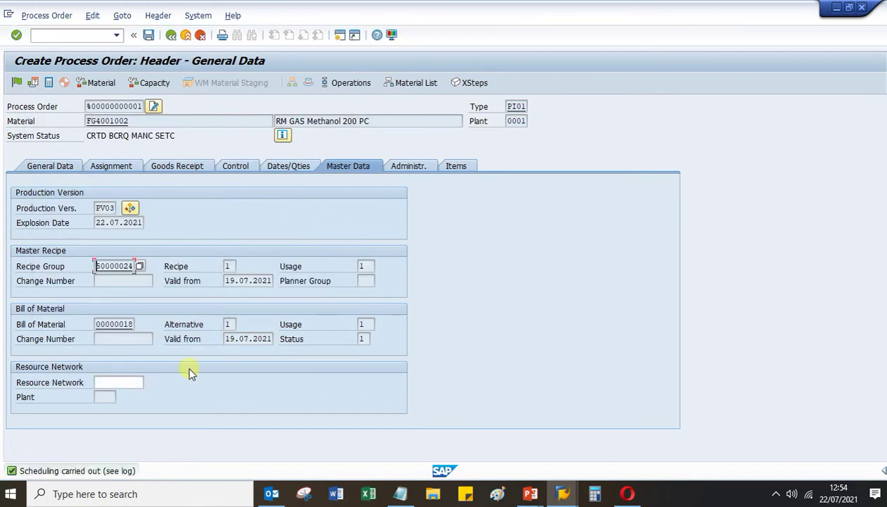
left_click(148, 35)
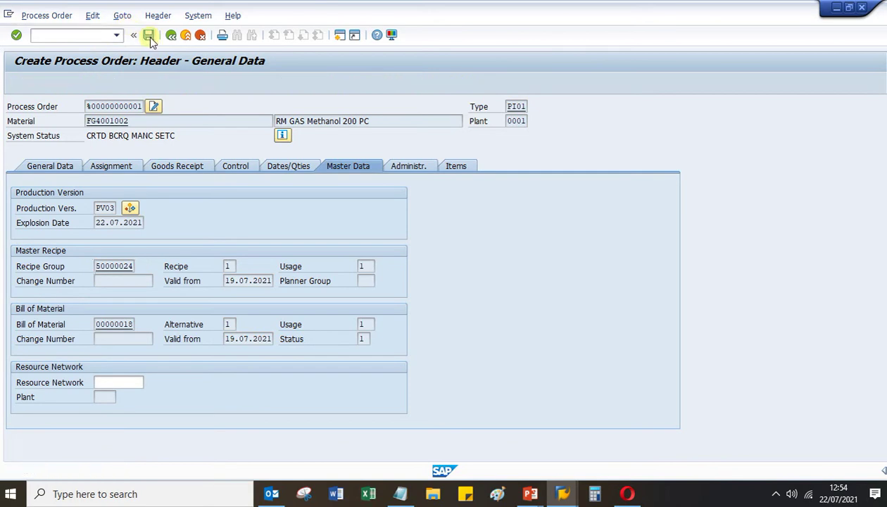
left_click(164, 290)
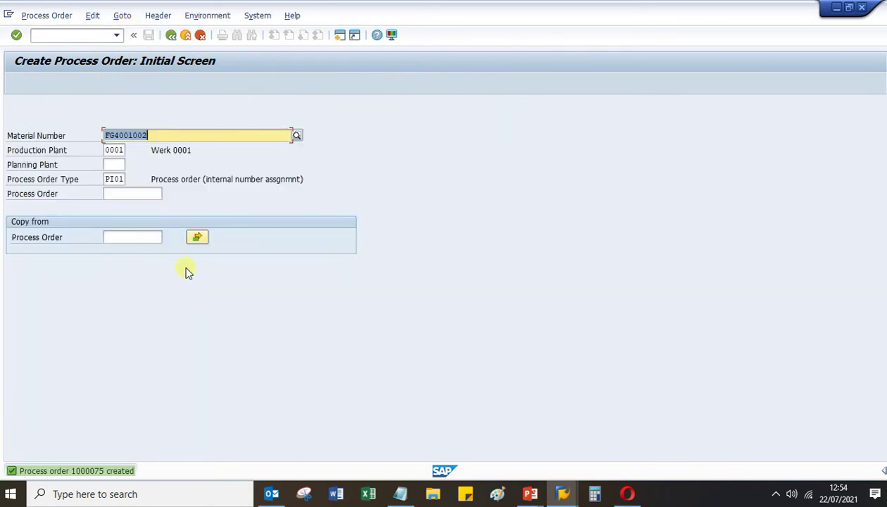
- Start transaction COR2 and open the newly created process order for changing
key("Return")
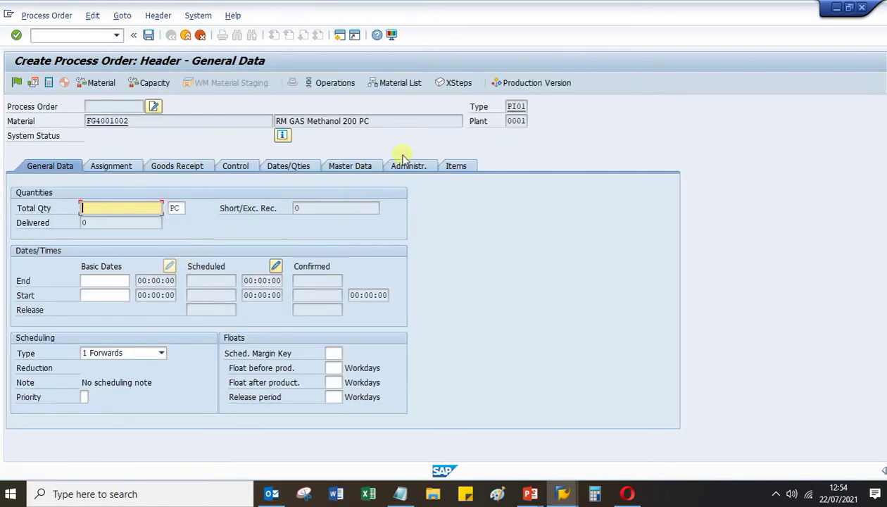
key("Return")
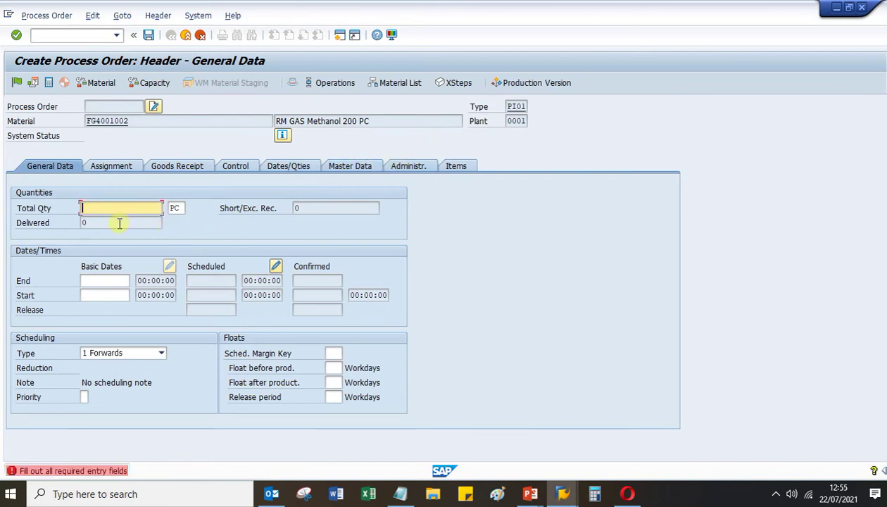
left_click(56, 37)
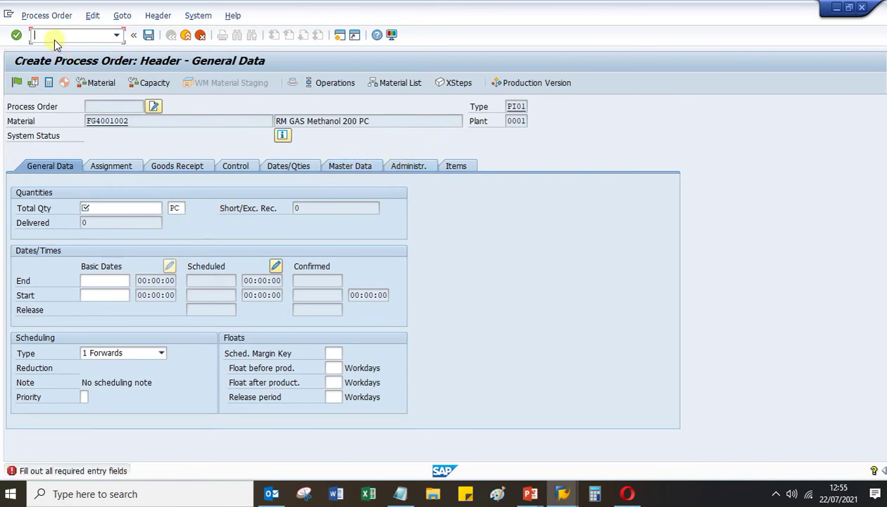
type("/ncor2")
key("Return")
key("Return")
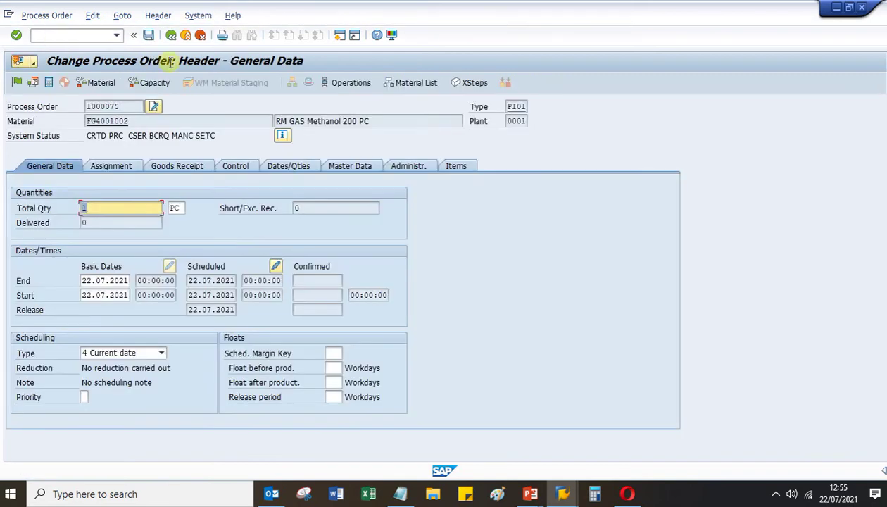
- Check the order's production version and recipe group, its operations, and the process instructions of phase 0020
left_click(350, 166)
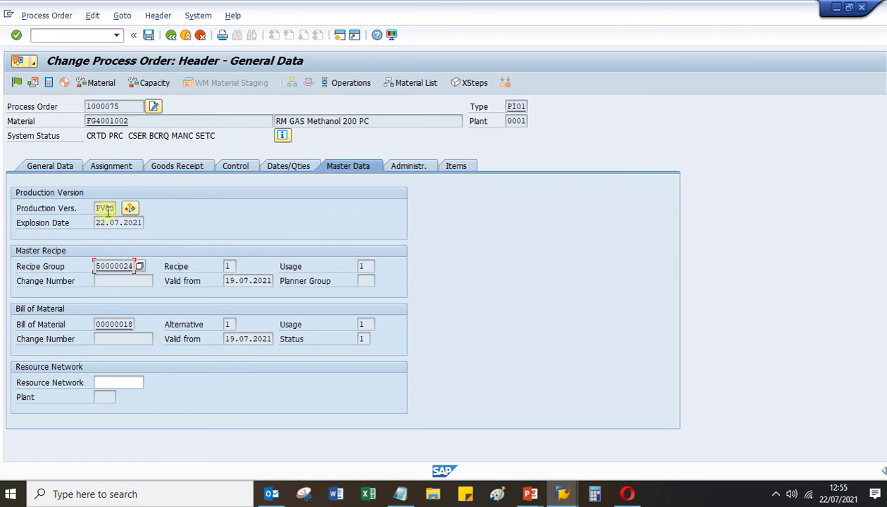
left_click(352, 84)
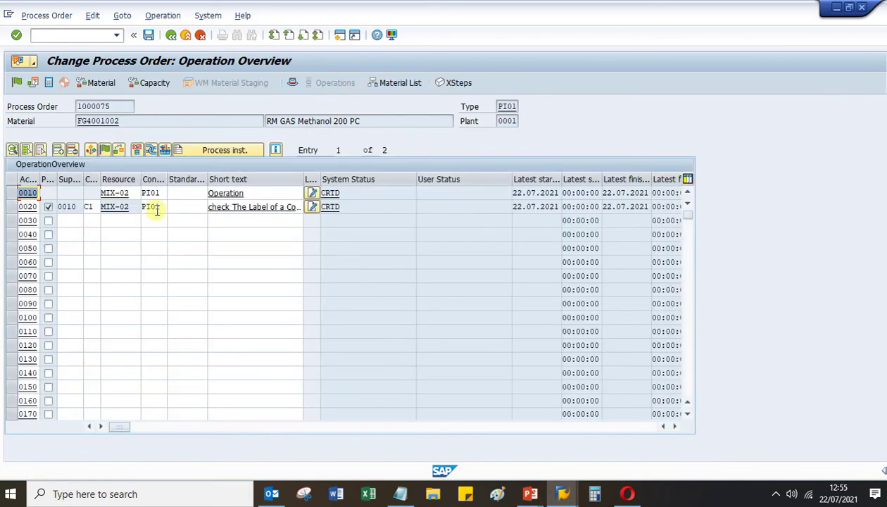
left_click(12, 206)
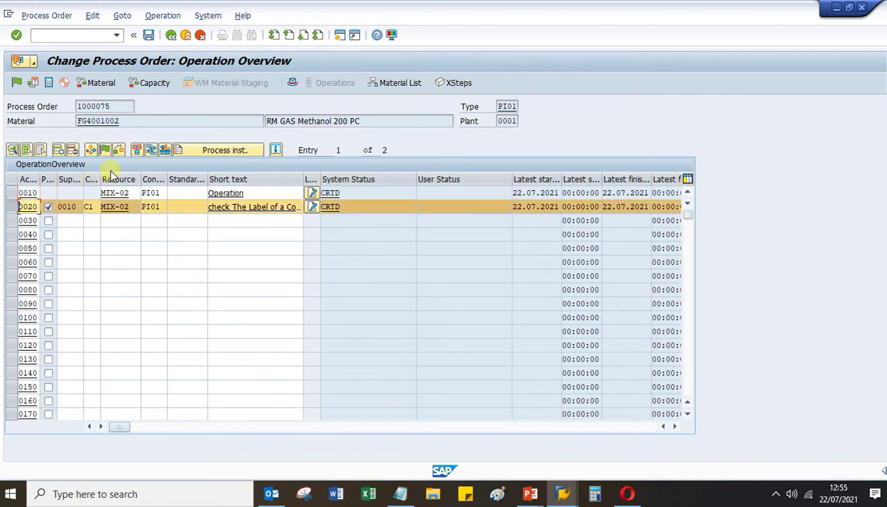
left_click(187, 147)
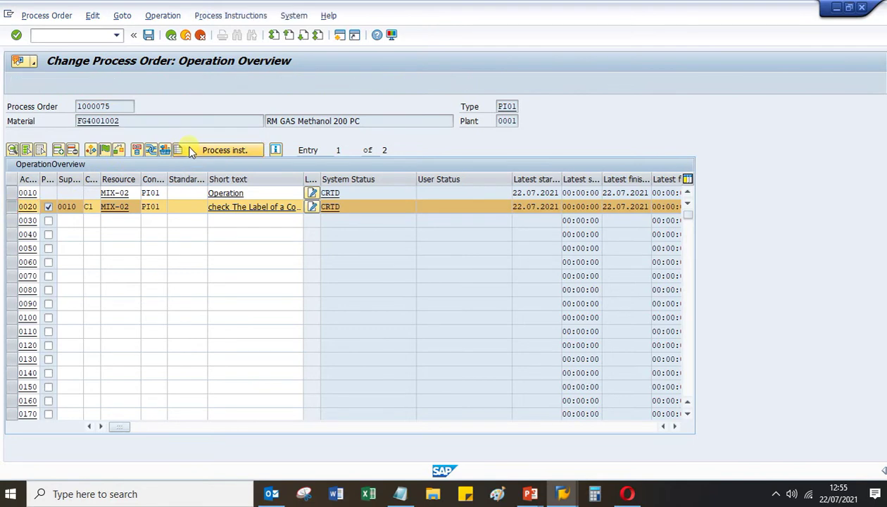
left_click(170, 37)
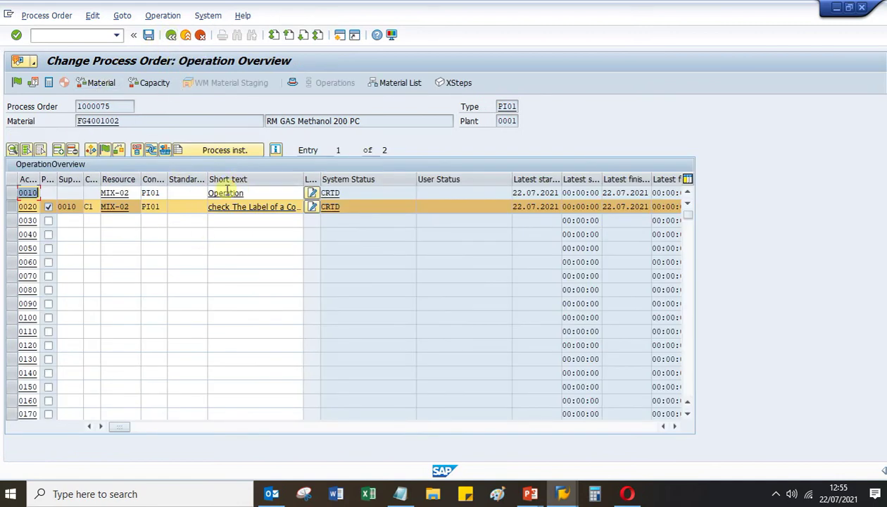
- Release the process order and save it after checking the material list, accepting the cost calculation error
left_click(17, 82)
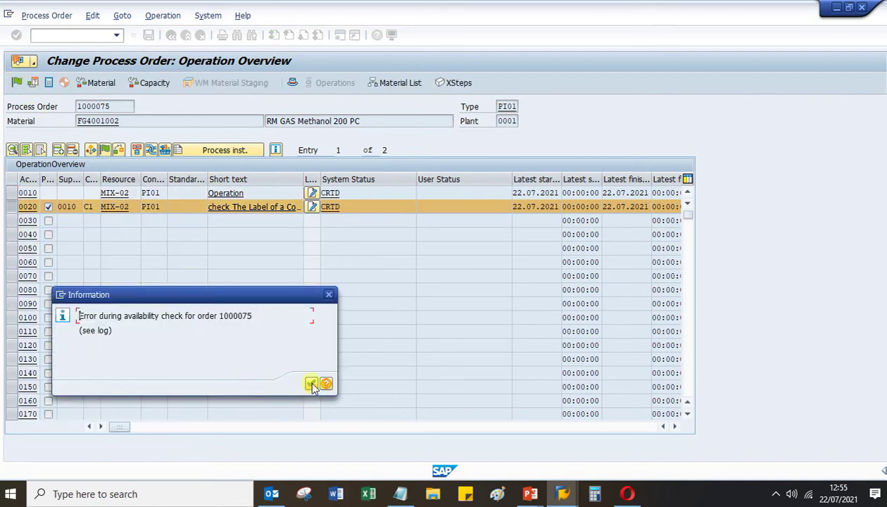
left_click(311, 383)
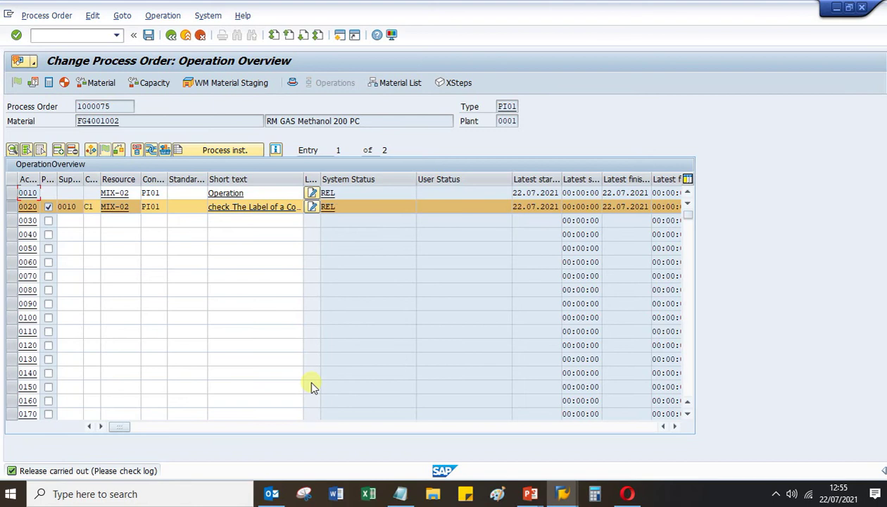
left_click(398, 83)
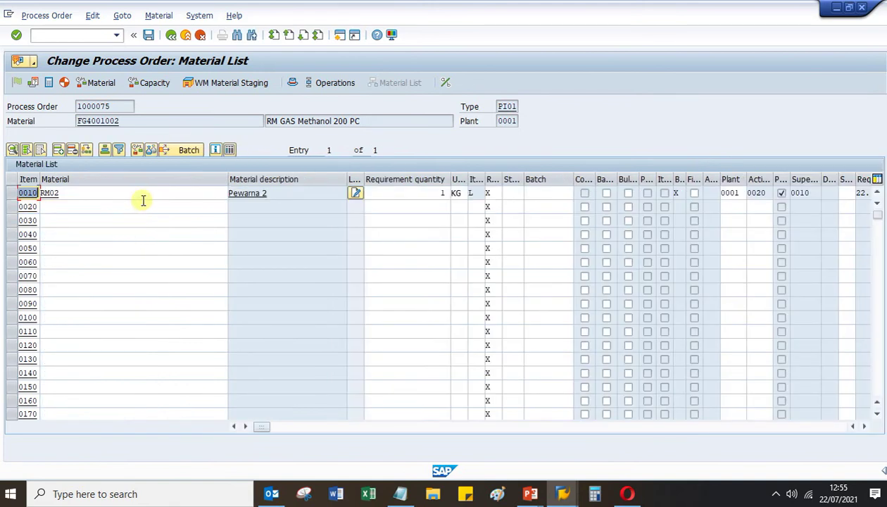
left_click(148, 37)
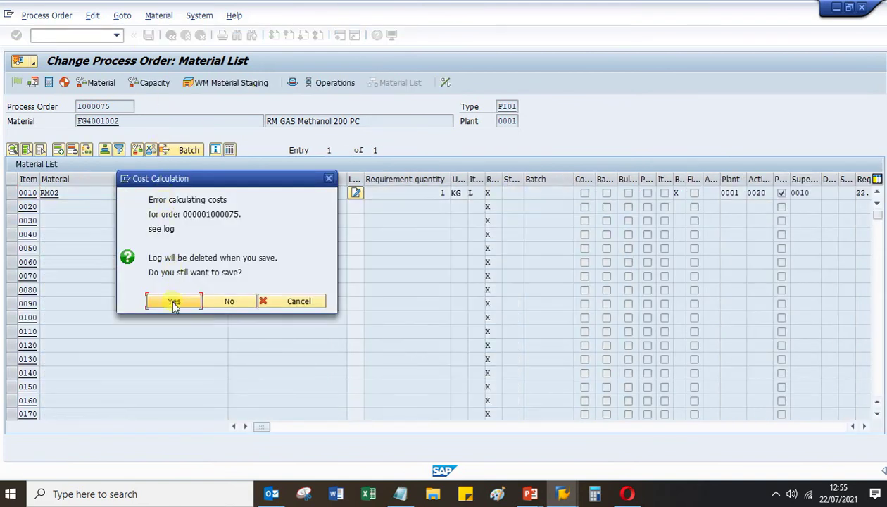
left_click(174, 302)
- Reopen the released process order, create its control recipe, and save the order after checking its system statuses
key("Return")
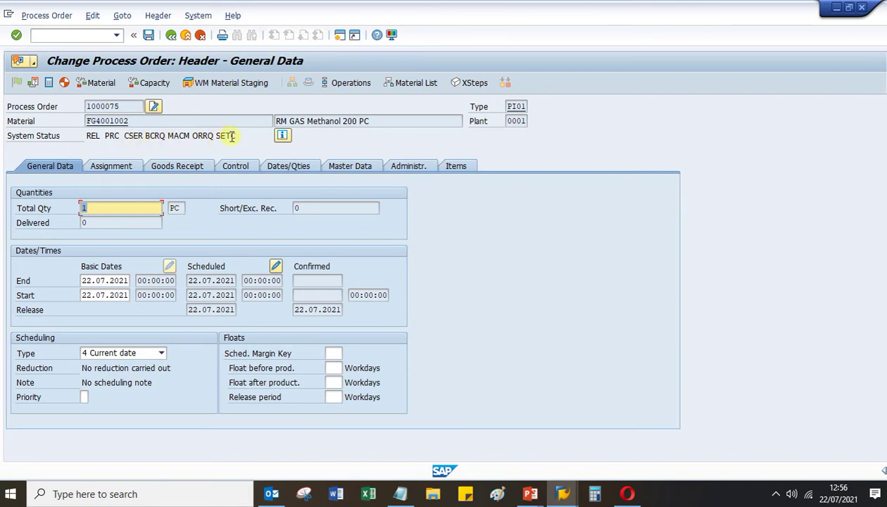
left_click(64, 83)
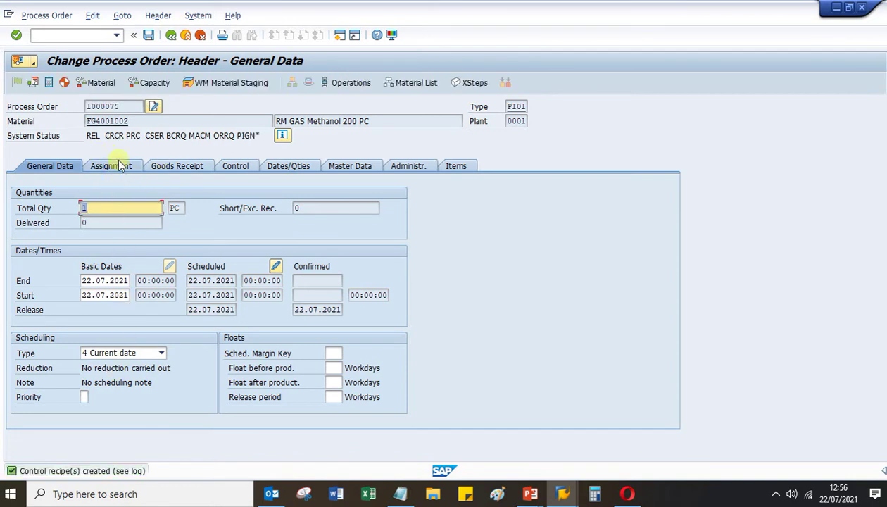
left_click(281, 135)
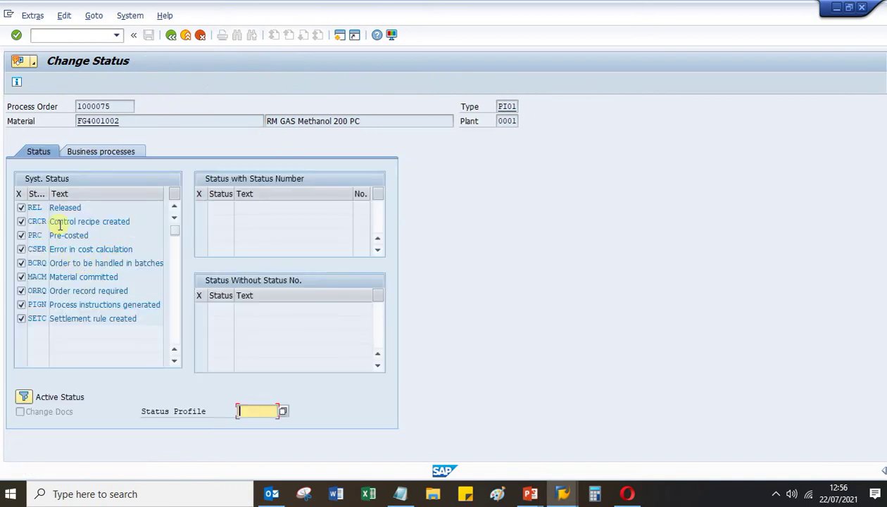
left_click(171, 35)
left_click(149, 35)
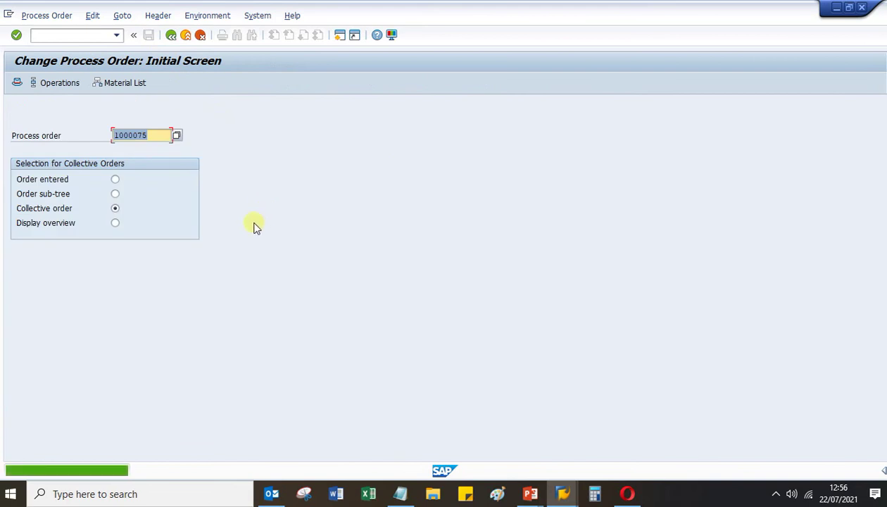
- Reopen the process order to check its status and select its number, and display its control recipe for plant 0001 with transaction CO53
key("Return")
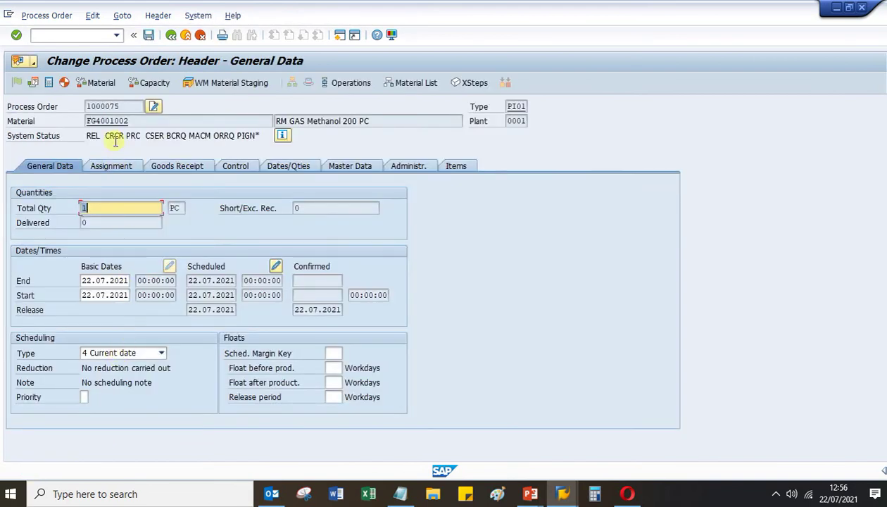
left_click_drag(117, 106, 17, 100)
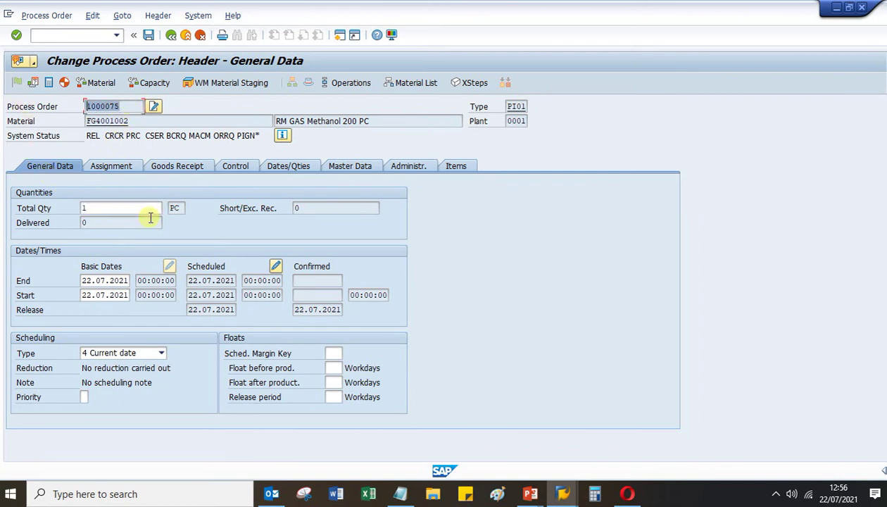
left_click(74, 35)
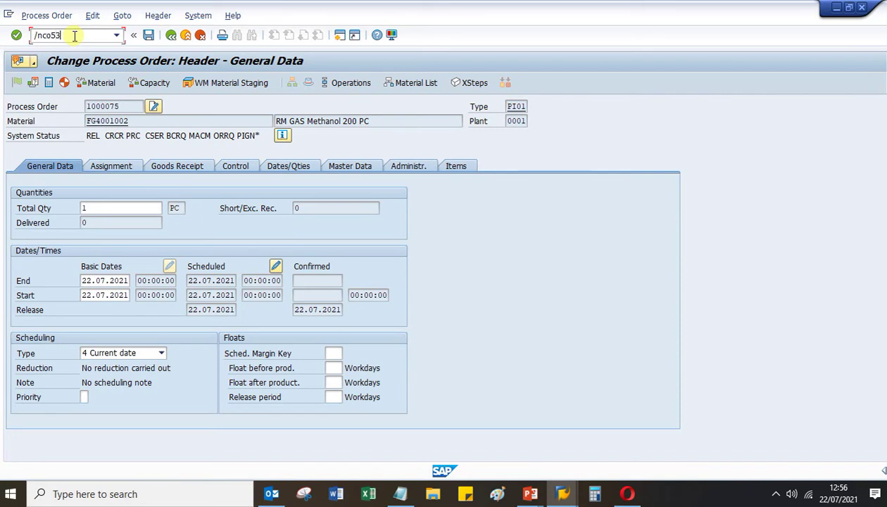
key("Return")
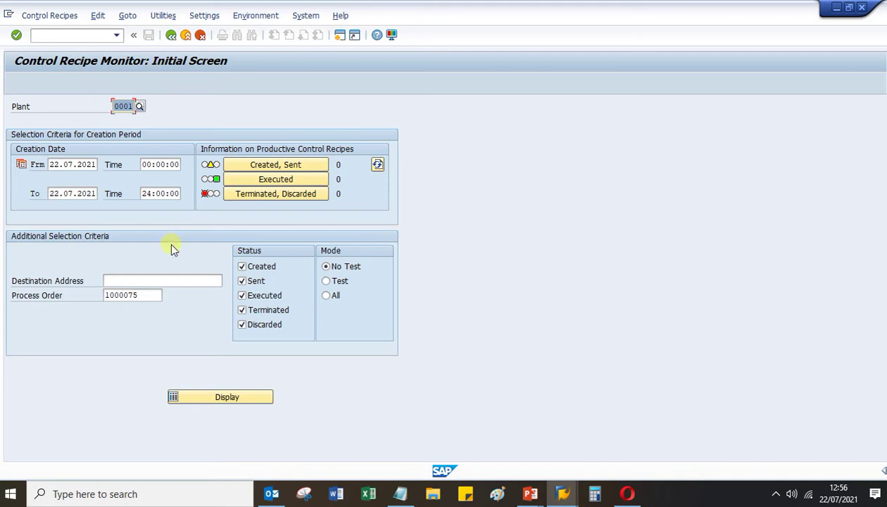
left_click(144, 297)
left_click(203, 398)
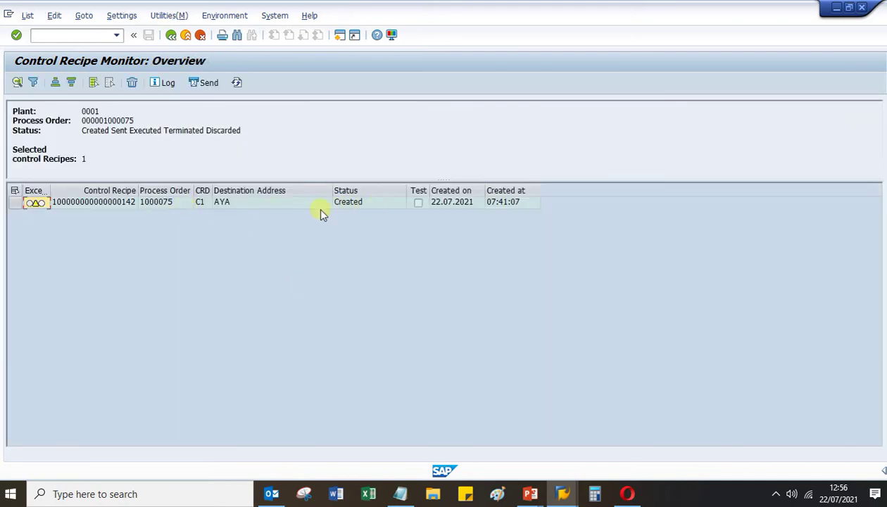
- Send the order's created control recipe from the monitor overview and refresh the list
left_click(16, 202)
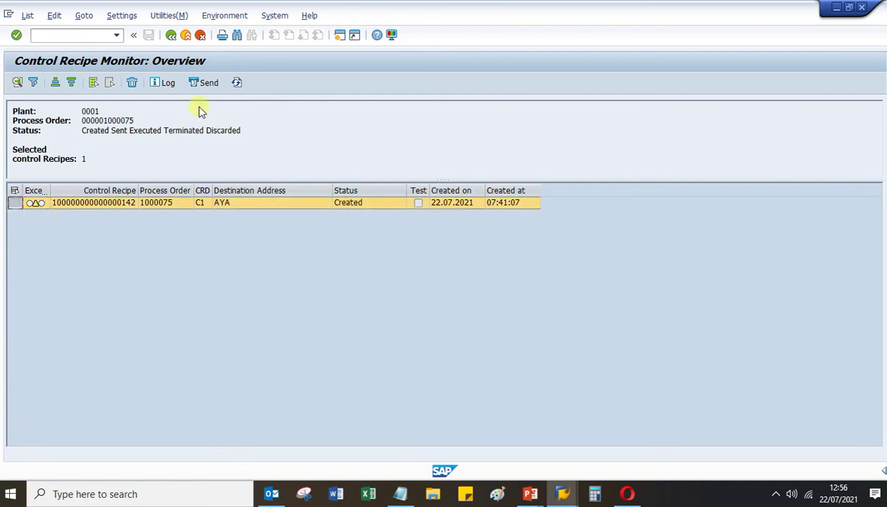
left_click(201, 83)
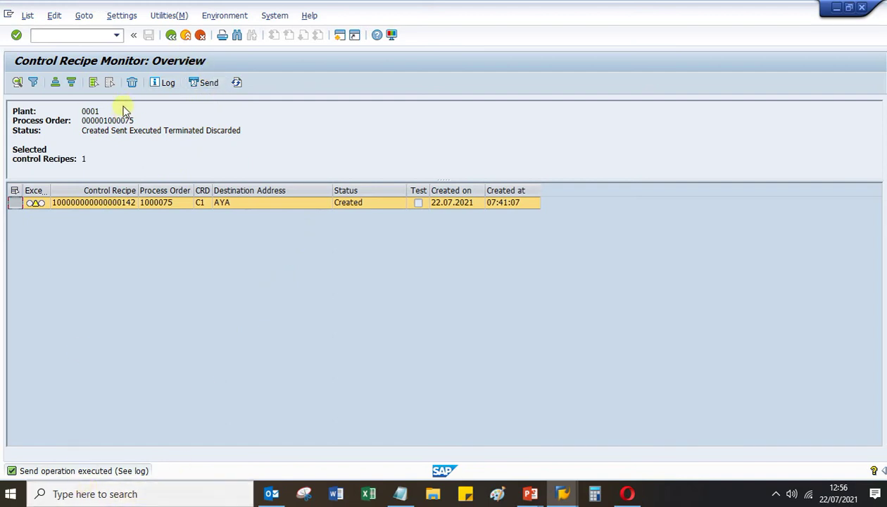
left_click(236, 83)
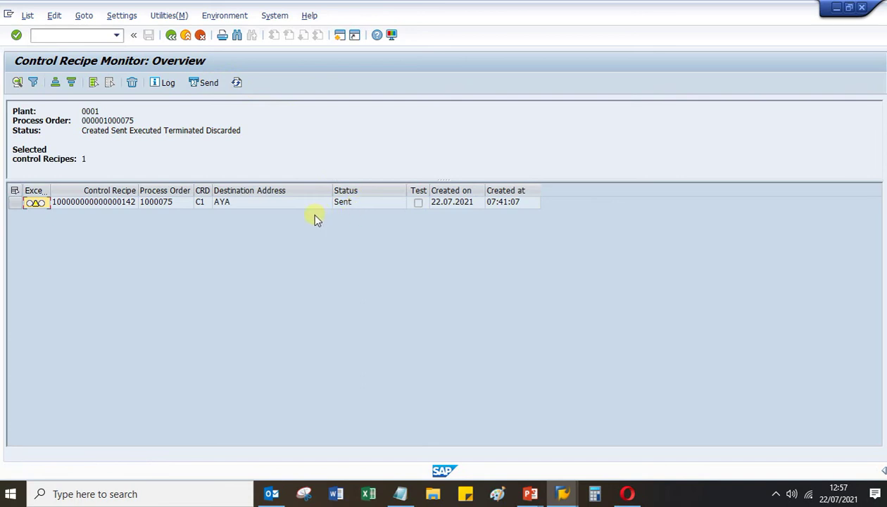
- Reopen the process order with transaction COR2 to check its system status, and return to the SAP Easy Access menu
left_click(82, 38)
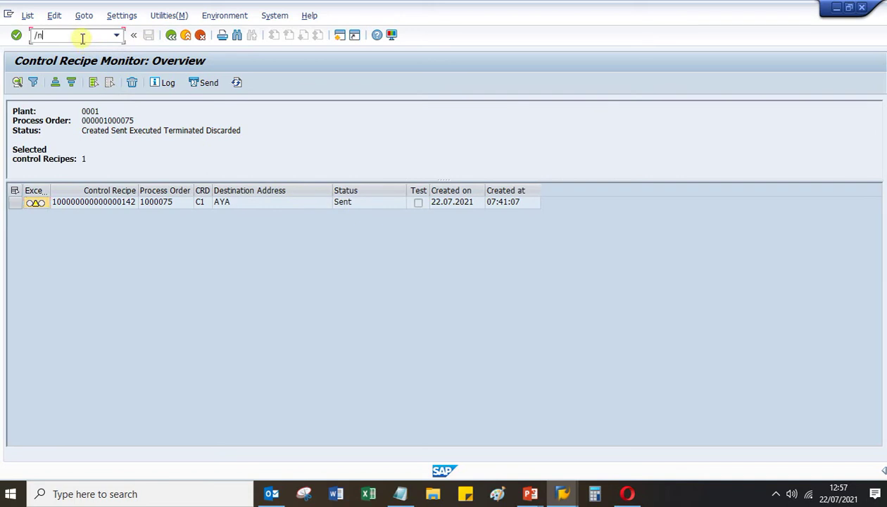
type("/ncor2")
key("Return")
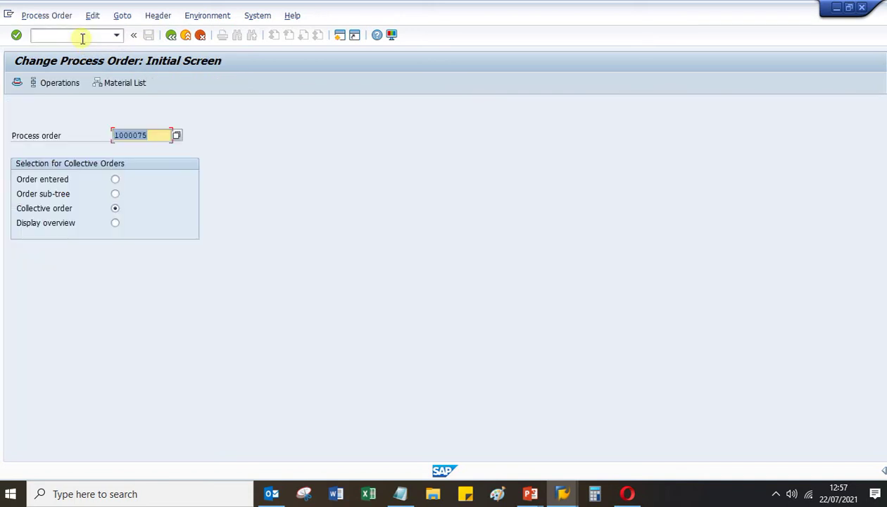
key("Return")
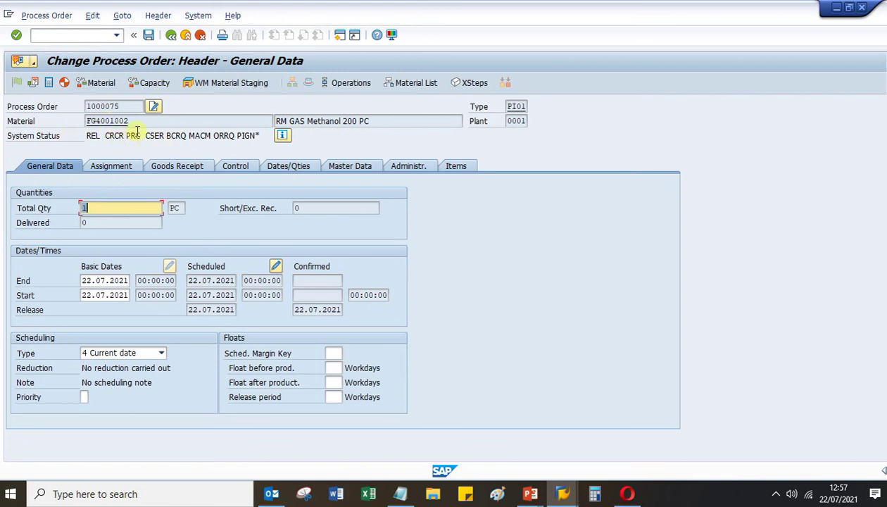
left_click(58, 38)
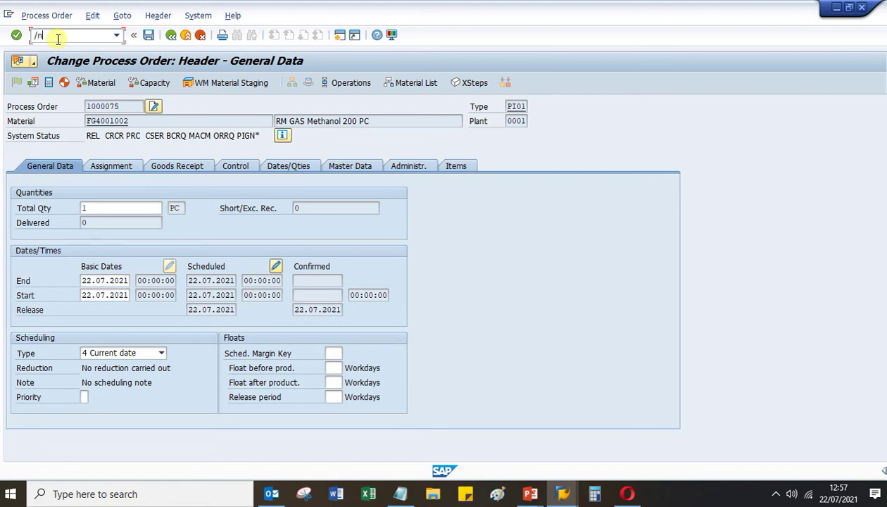
type("/n")
key("Return")
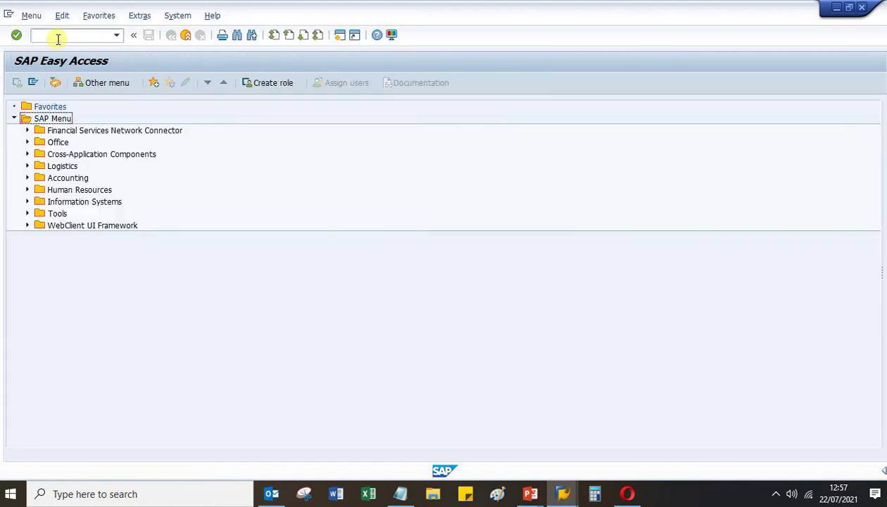
- Start transaction CO60 and search for PI sheets in plant 0001 using the prefilled control recipe criterion
left_click(57, 38)
type("co60")
key("Return")
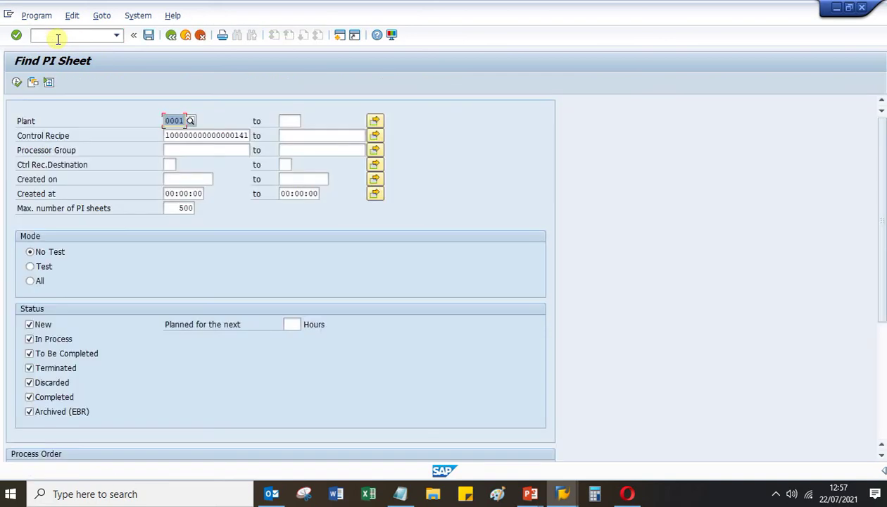
left_click(166, 135)
left_click_drag(166, 135, 257, 128)
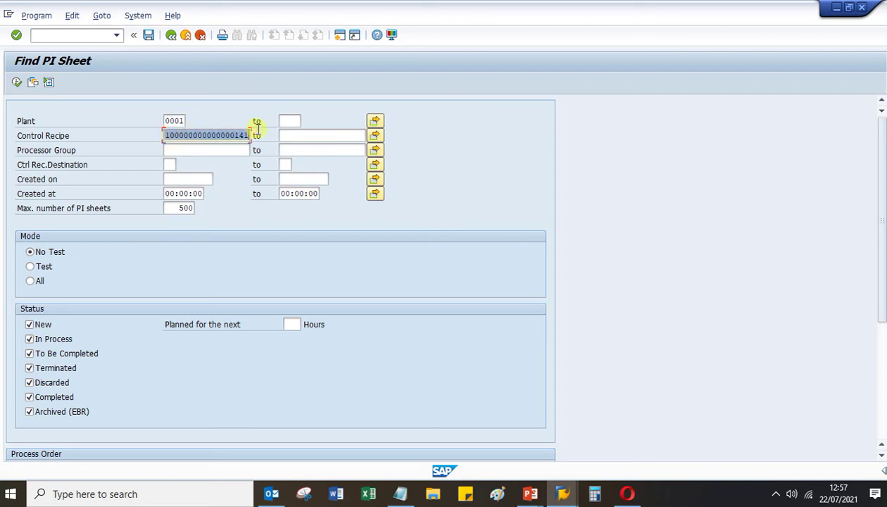
left_click(16, 82)
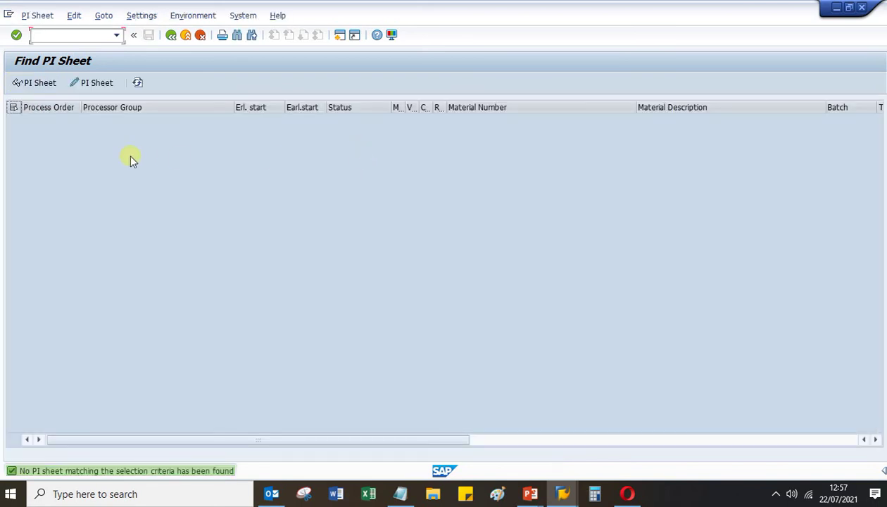
- Clear the control recipe criterion and search for the PI sheet by process order only, checking its processor group
left_click(170, 35)
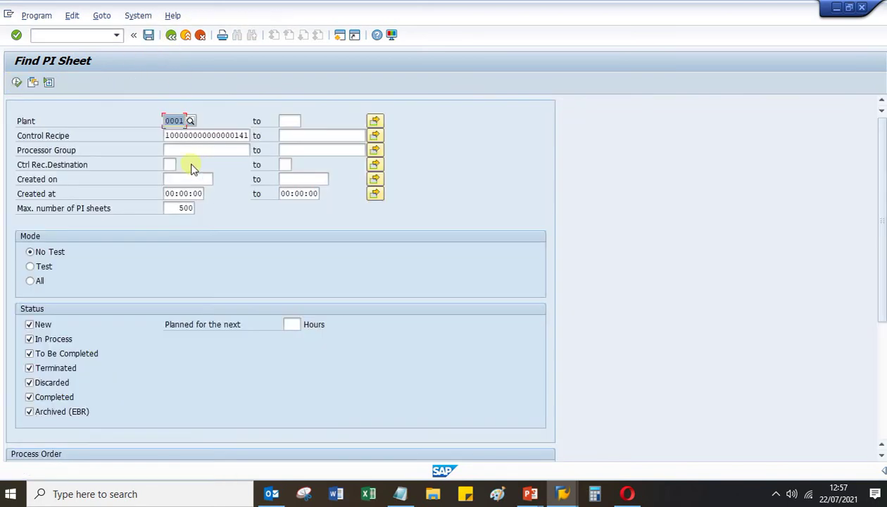
left_click(166, 136)
key("Delete")
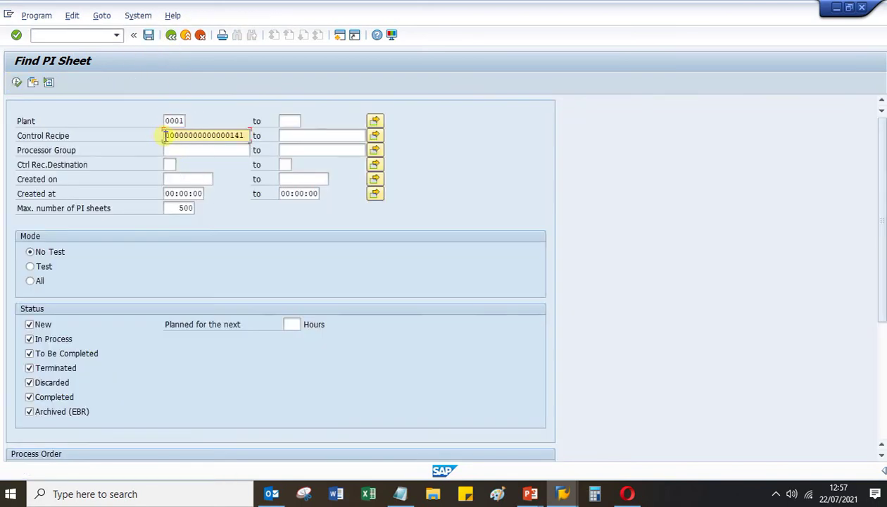
key("Delete")
key("Delete")
key("Delete")
key("Delete")
key("Delete")
key("Delete")
key("Delete")
key("Delete")
key("Delete")
key("Delete")
key("Delete")
key("Delete")
key("Delete")
key("Delete")
key("Delete")
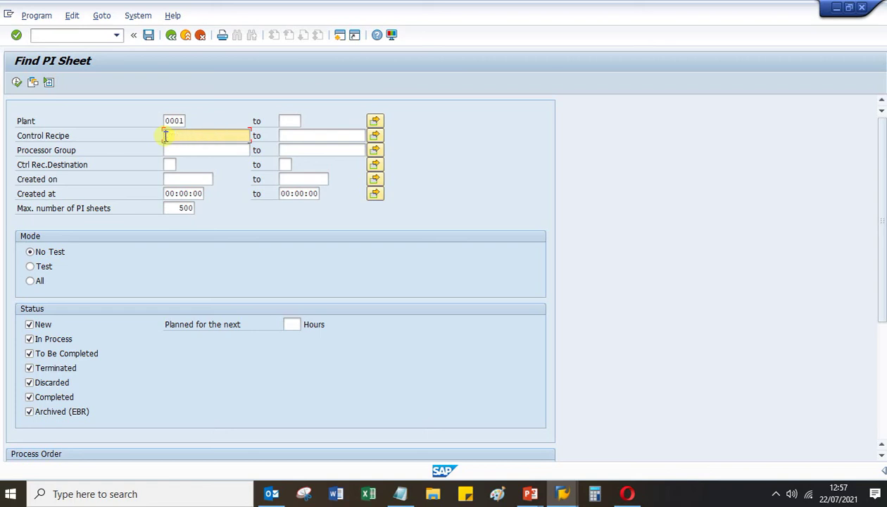
scroll(169, 366, "down", 5)
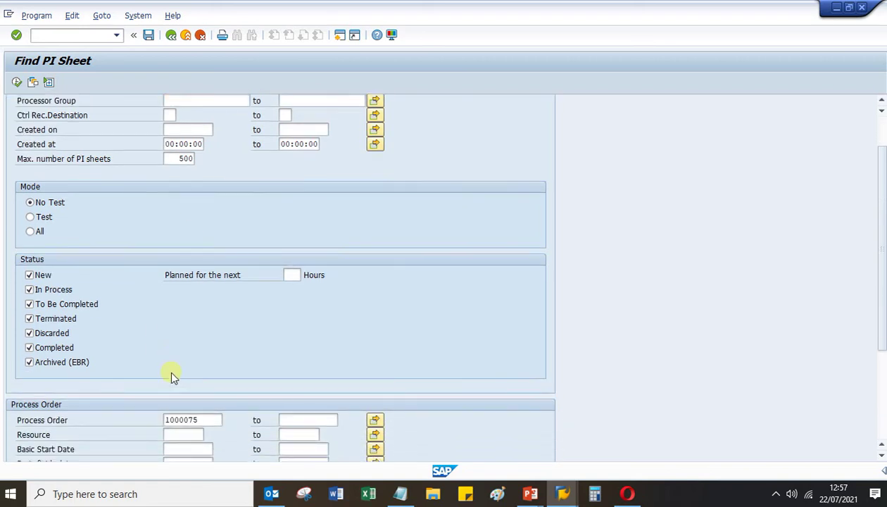
left_click(213, 381)
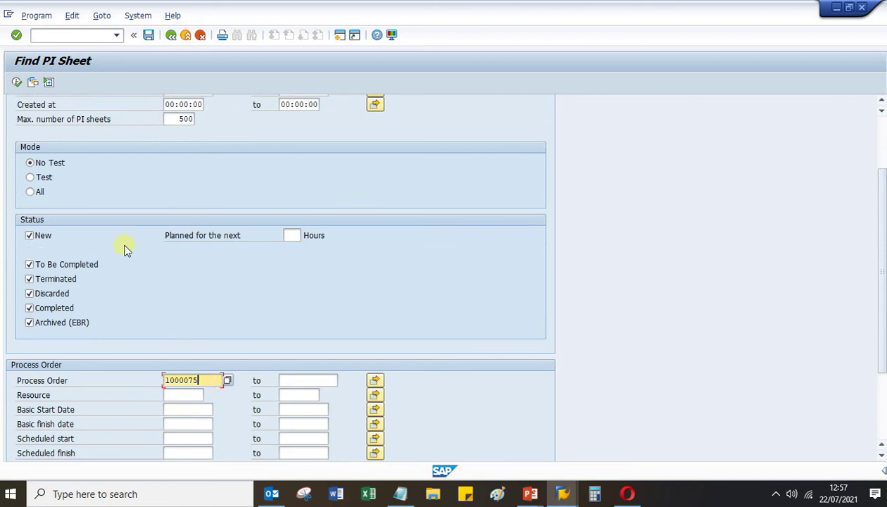
left_click(18, 83)
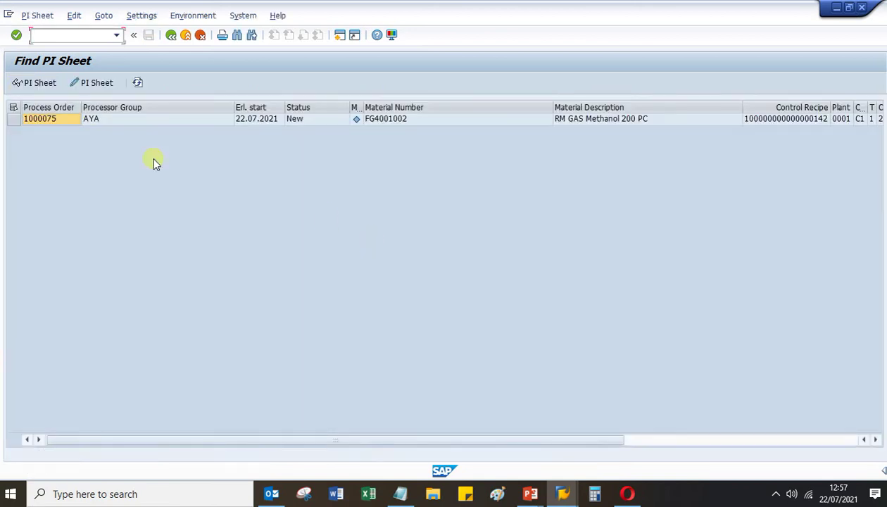
left_click(169, 124)
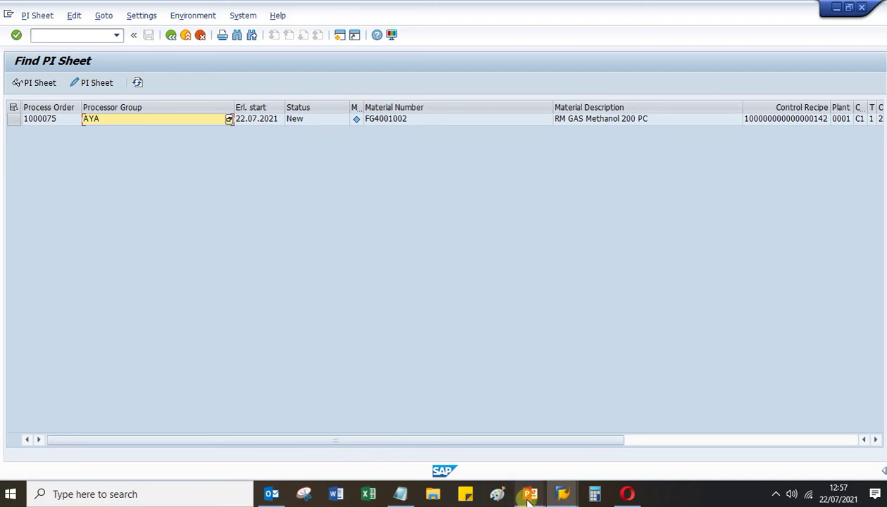
- Switch to PowerPoint to examine the Process Management Flow slide, and return to the PI sheet list in SAP
mouse_move(530, 493)
left_click(579, 444)
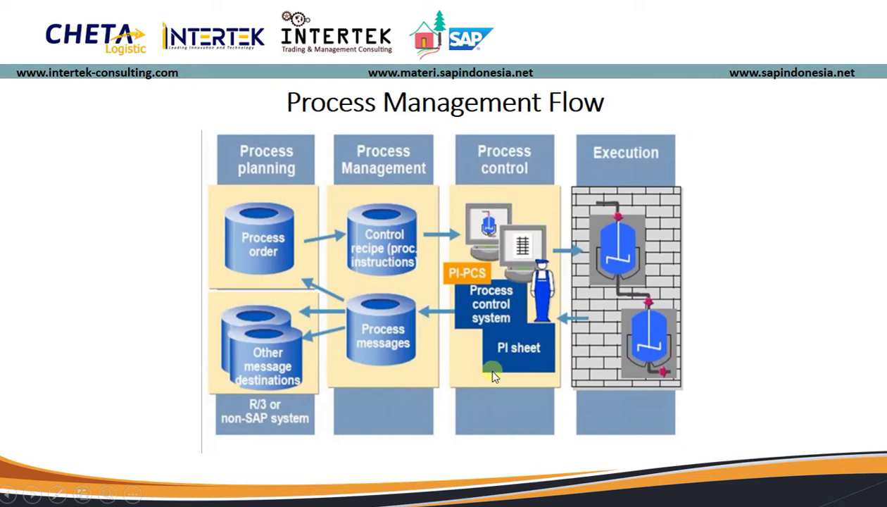
key("Escape")
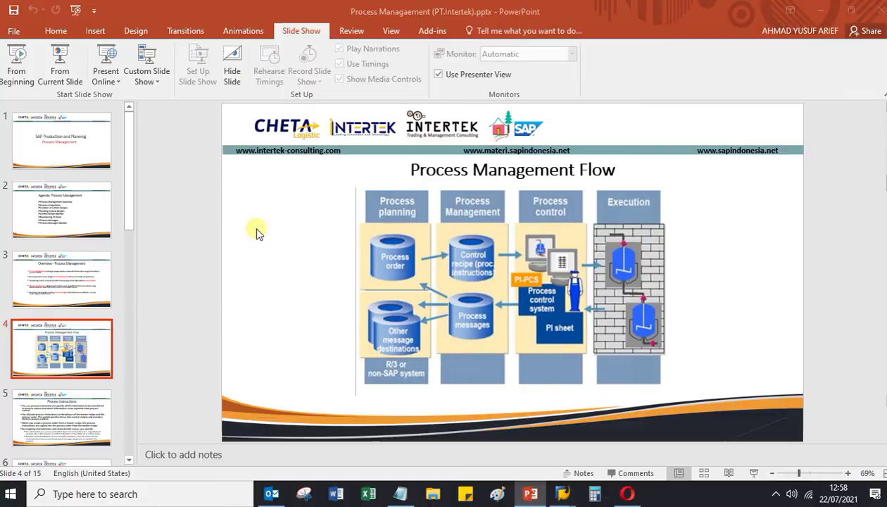
left_click(562, 493)
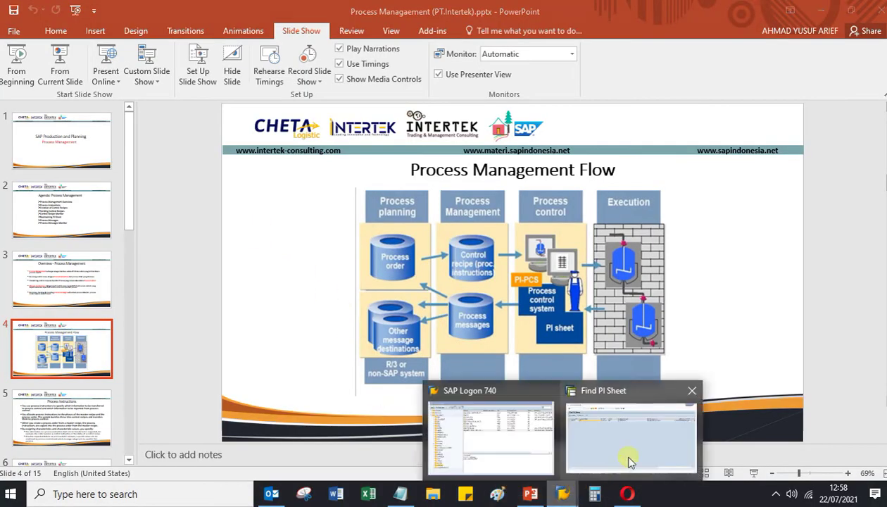
left_click(623, 454)
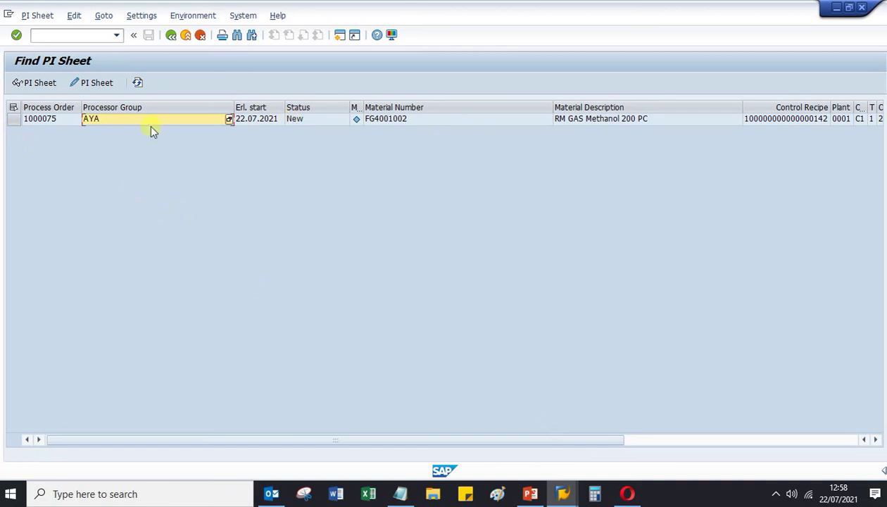
- Try to open the process order's PI sheet for maintenance and return to the PI sheet list
left_click(16, 119)
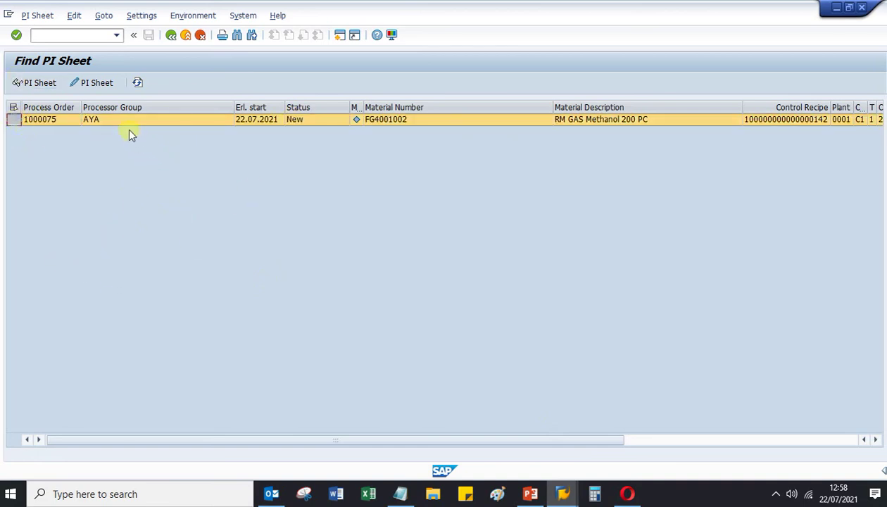
left_click(39, 15)
left_click(41, 46)
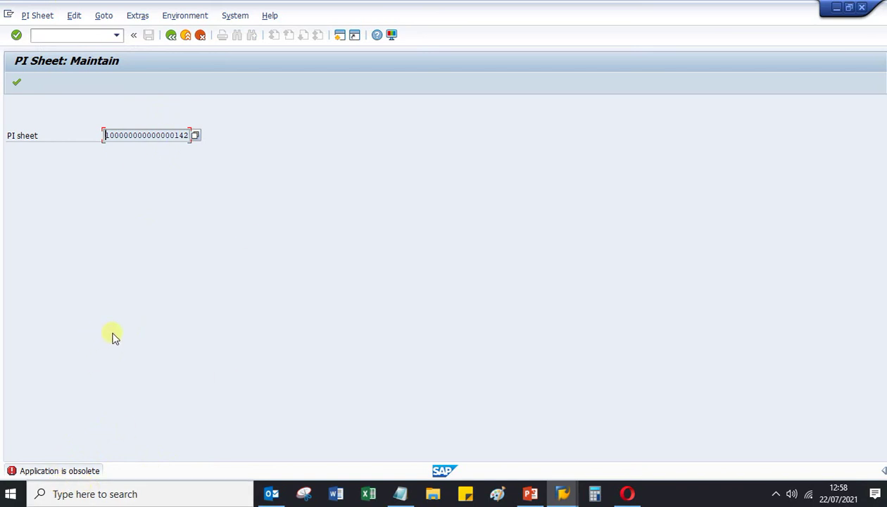
left_click(171, 37)
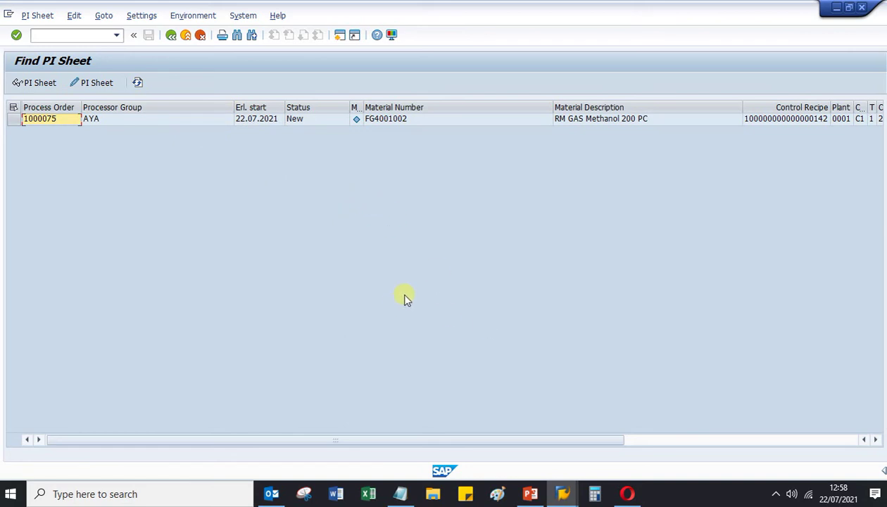
- Switch to PowerPoint again, show the Process Management Flow slide full screen to review the flow, and switch back to SAP
left_click(62, 36)
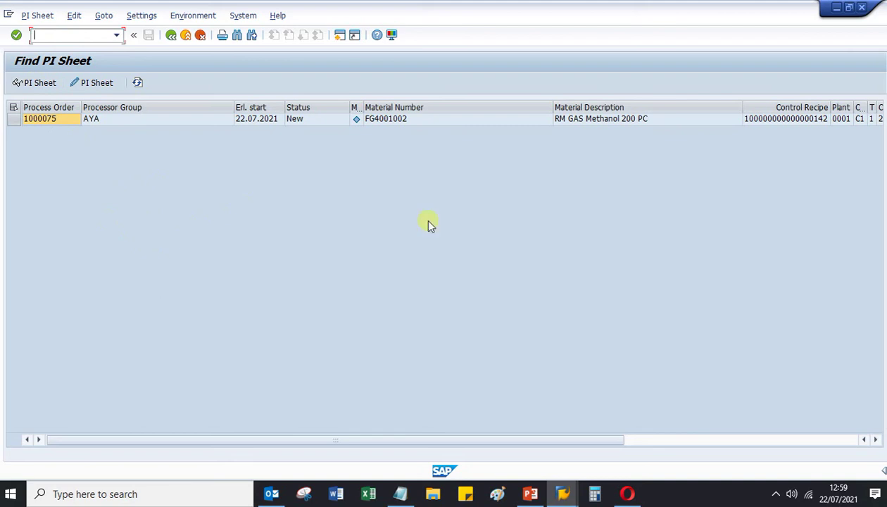
left_click(530, 493)
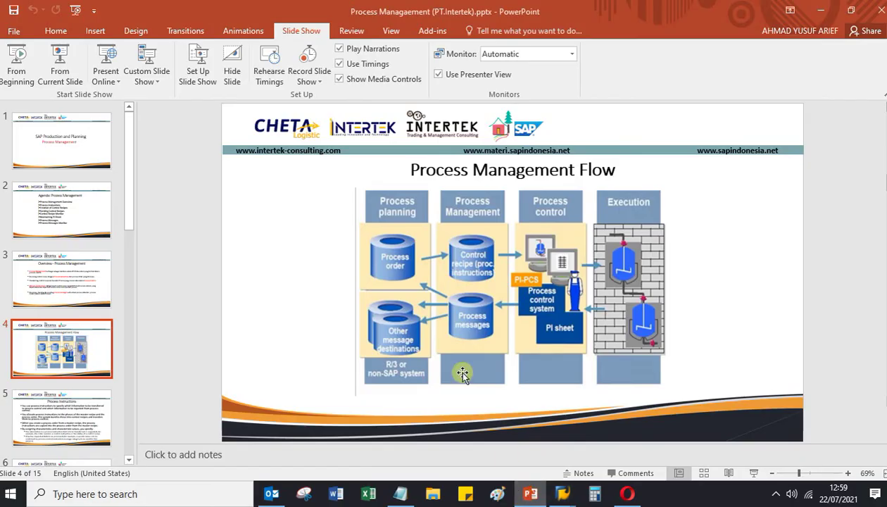
left_click(73, 76)
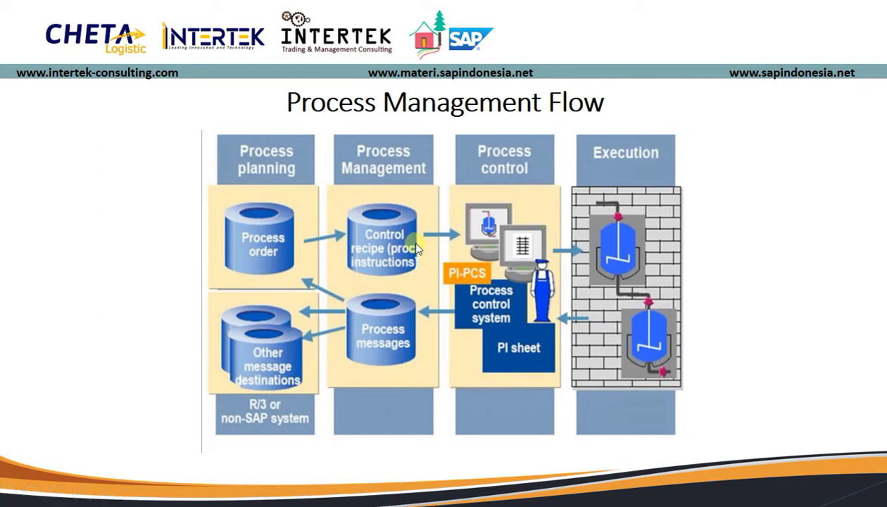
key("Escape")
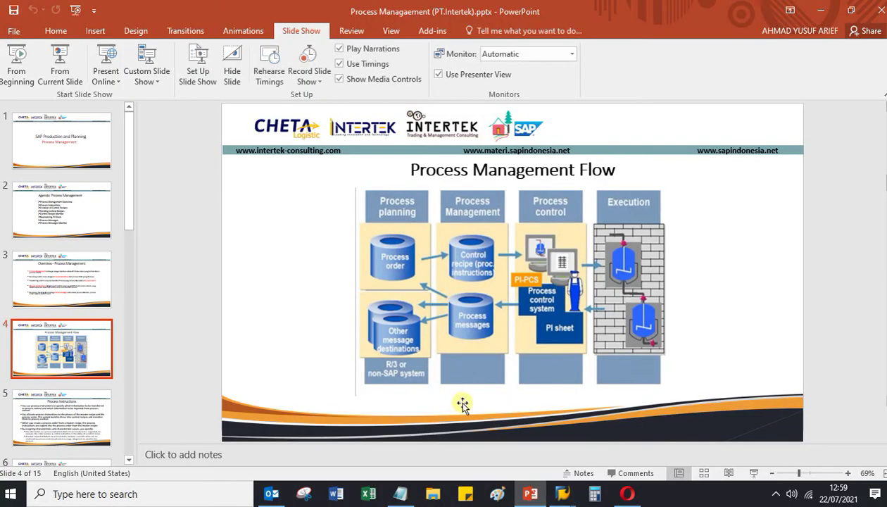
left_click(563, 497)
left_click(632, 421)
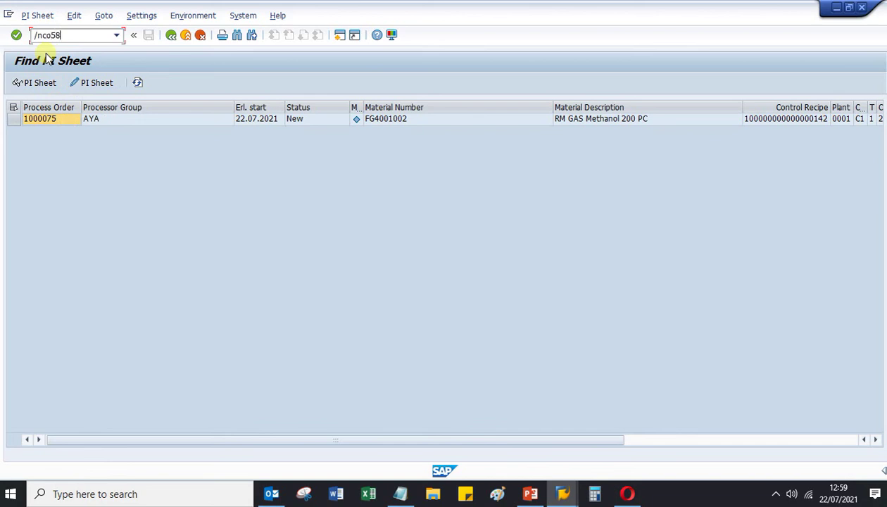
- Open the PI sheet maintenance transaction CO58
key("Return")
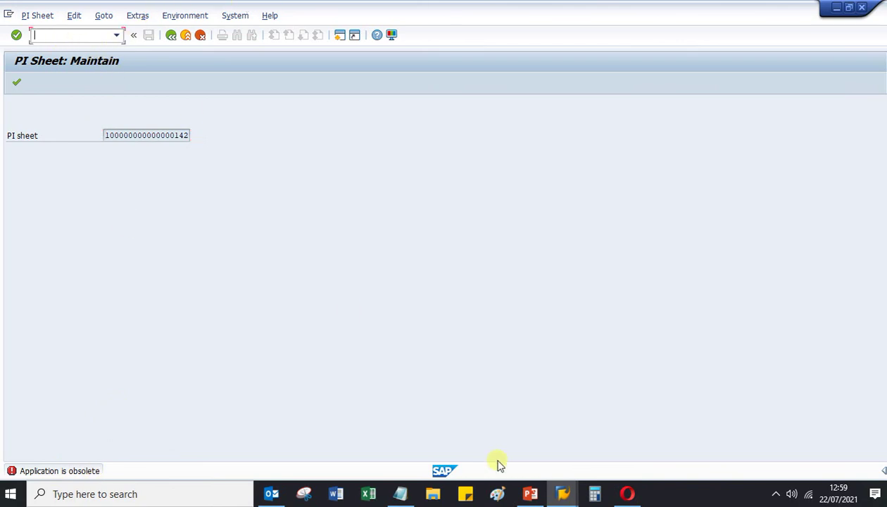
mouse_move(563, 497)
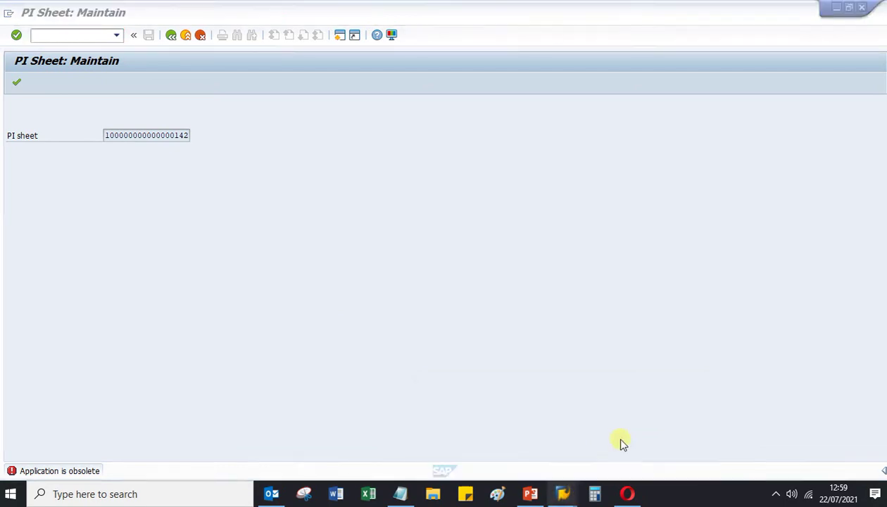
left_click(625, 494)
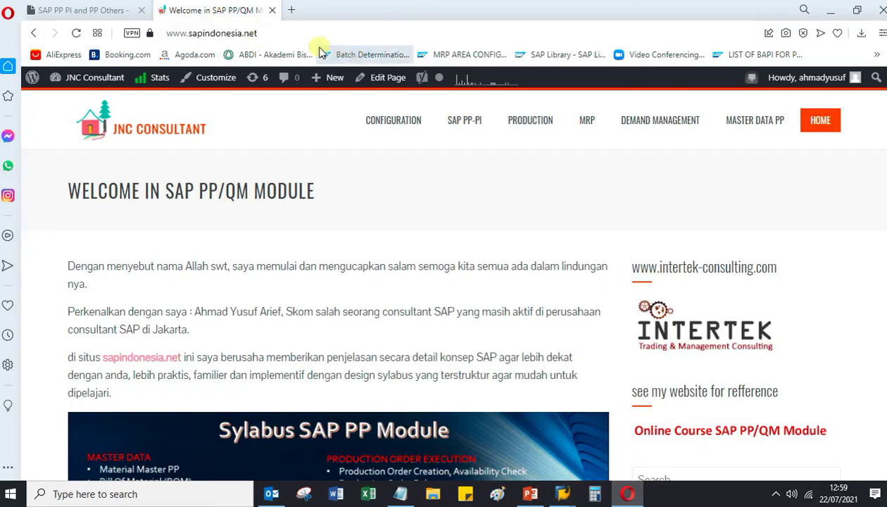
left_click(300, 34)
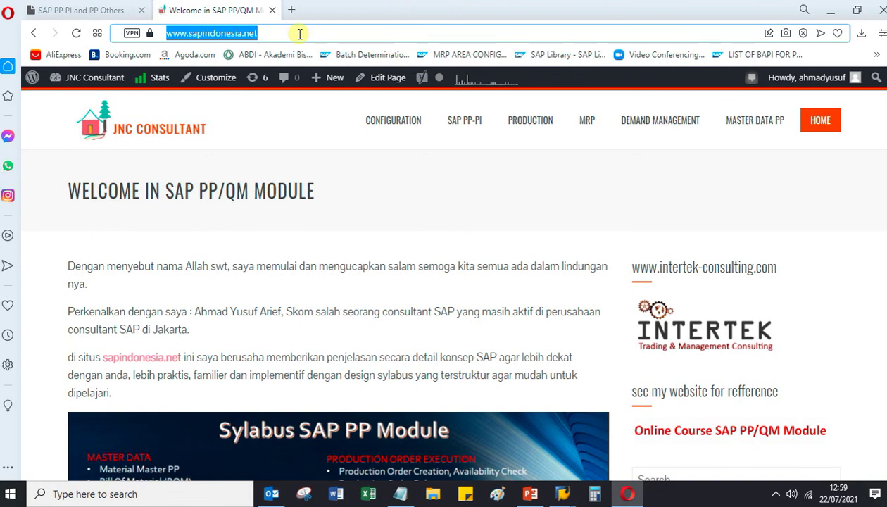
left_click(300, 34)
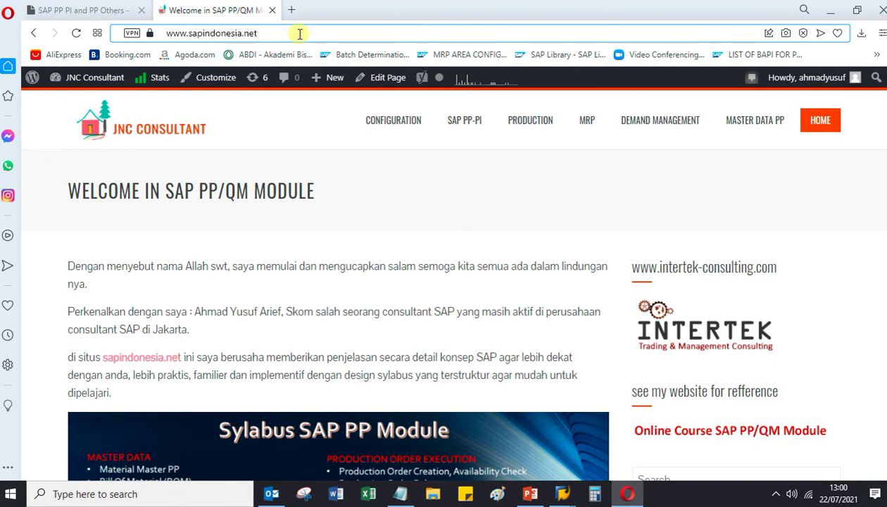
left_click_drag(270, 33, 134, 33)
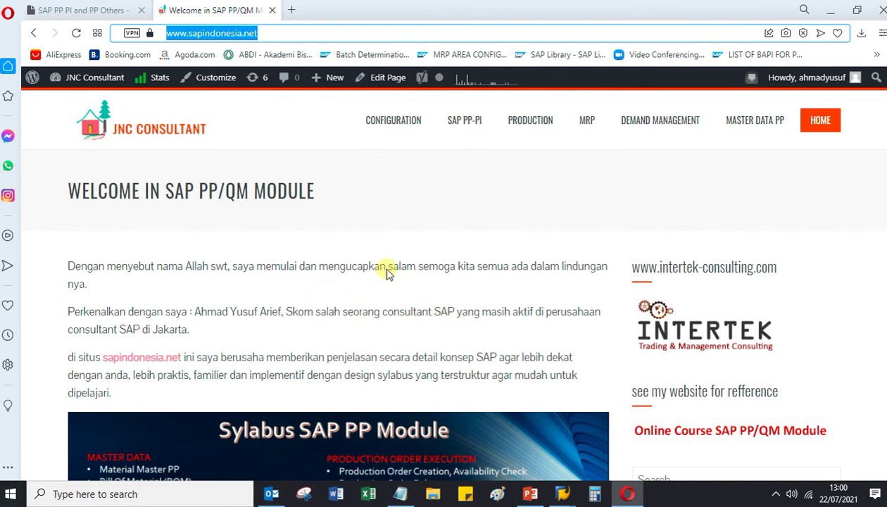
- Show the SAP PP PI and PP Others course page and collapse its MATERI KE 27 (SAP PP PI Sheets Session 1) section
left_click(112, 15)
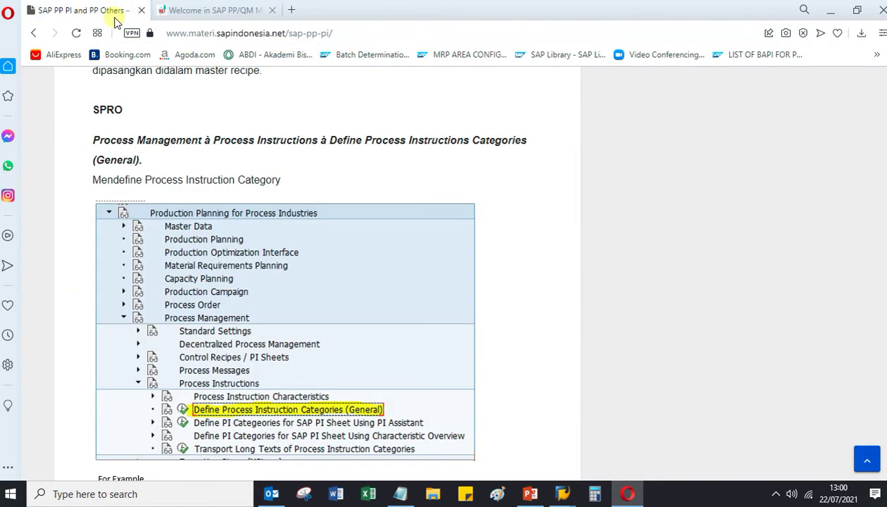
scroll(331, 261, "up", 10)
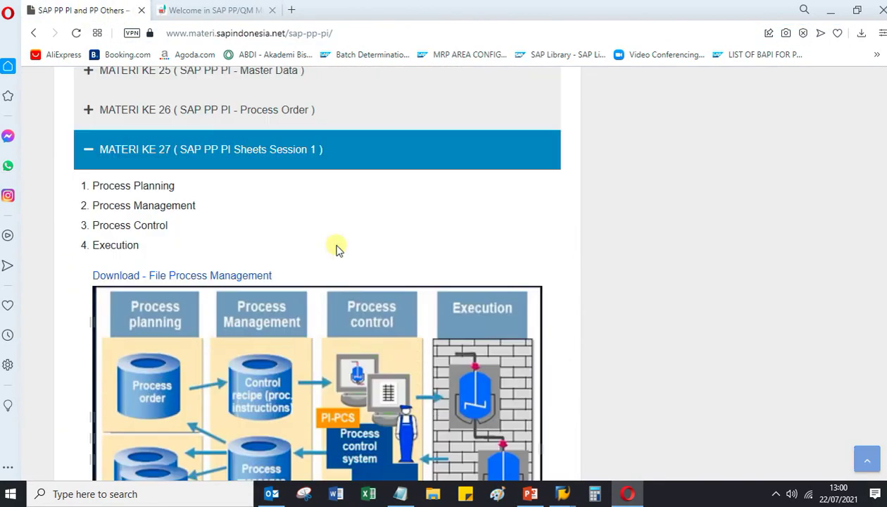
scroll(336, 248, "up", 4)
left_click(350, 352)
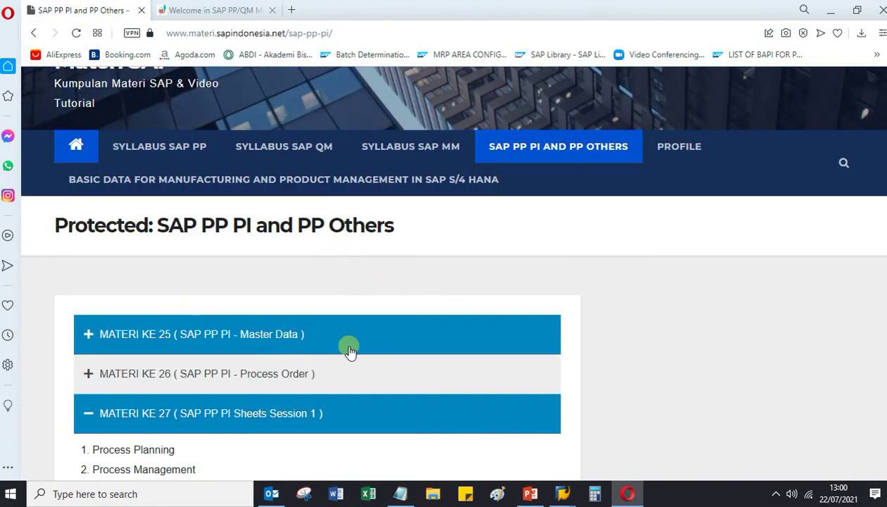
scroll(350, 345, "down", 1)
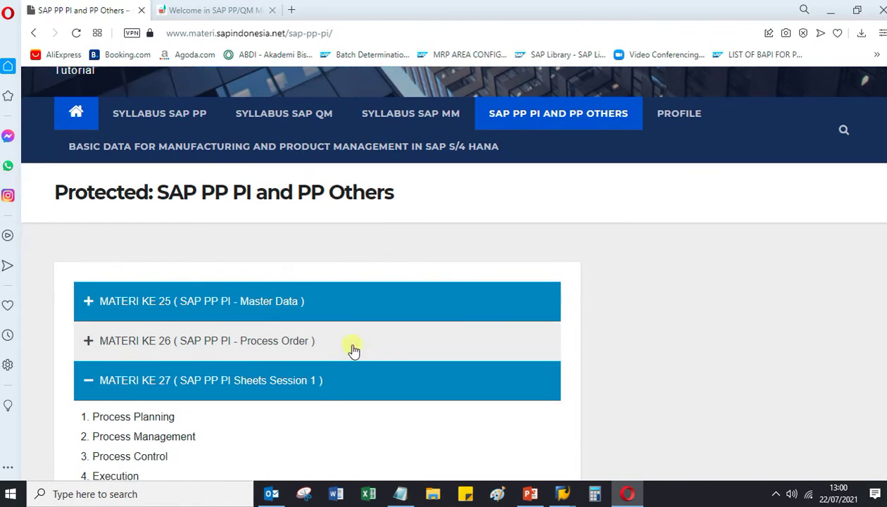
scroll(354, 350, "down", 1)
left_click(333, 299)
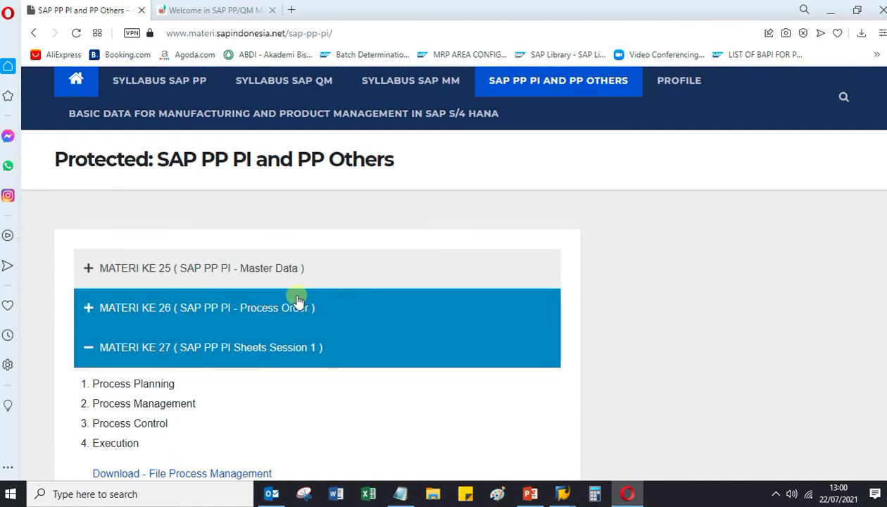
scroll(418, 310, "down", 3)
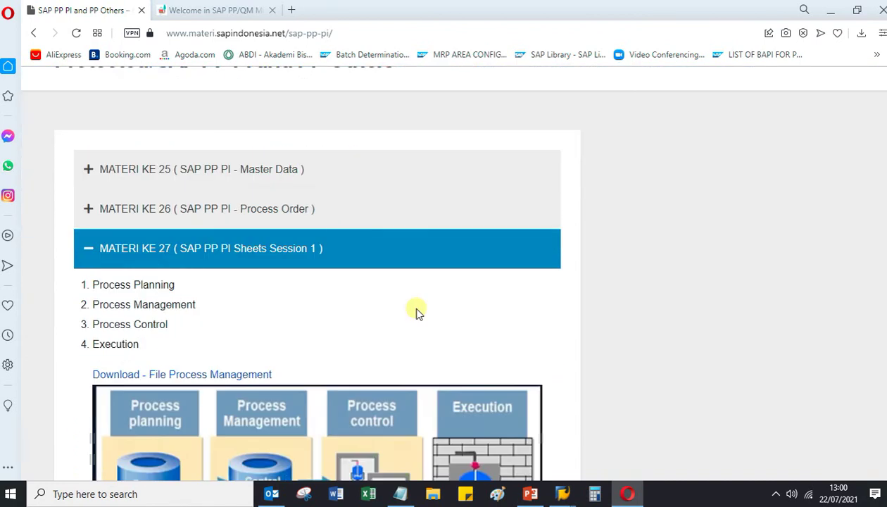
scroll(415, 311, "down", 3)
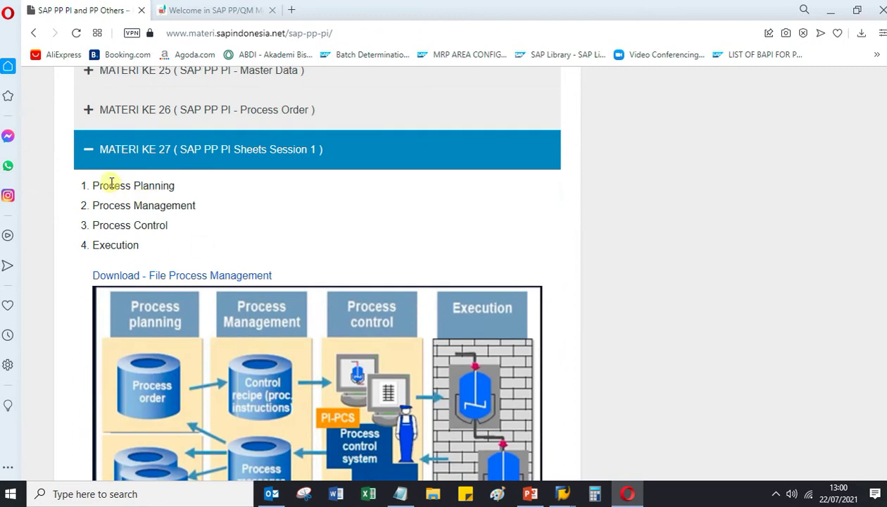
left_click(86, 149)
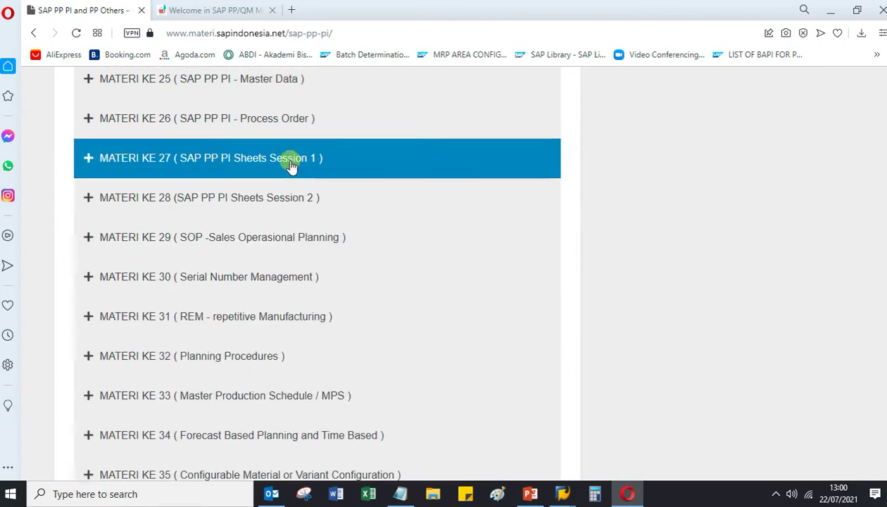
scroll(292, 165, "up", 4)
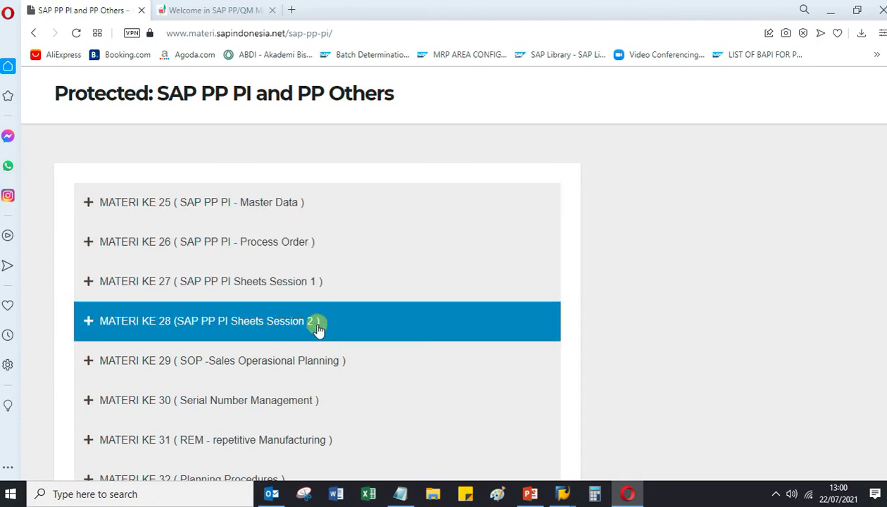
- Expand the MATERI KE 28 (SAP PP PI Sheets Session 2) section and examine its control recipe monitor instructions
left_click(270, 327)
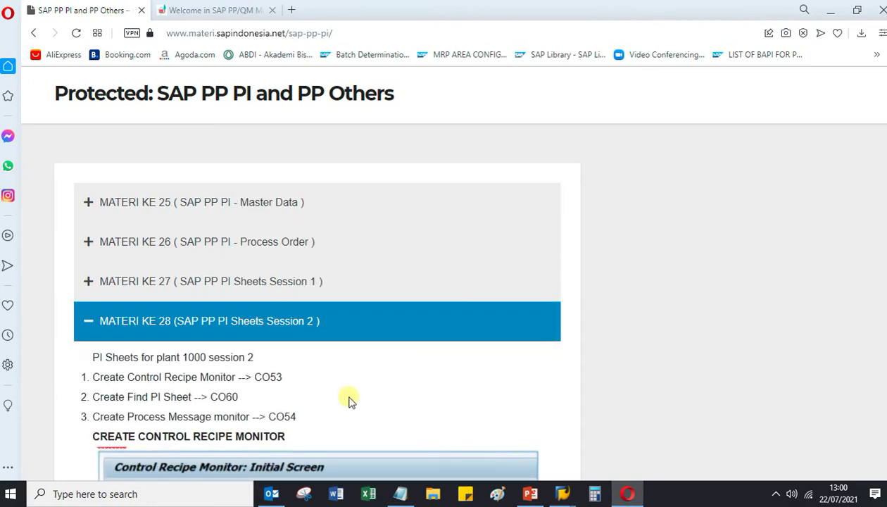
scroll(350, 400, "down", 5)
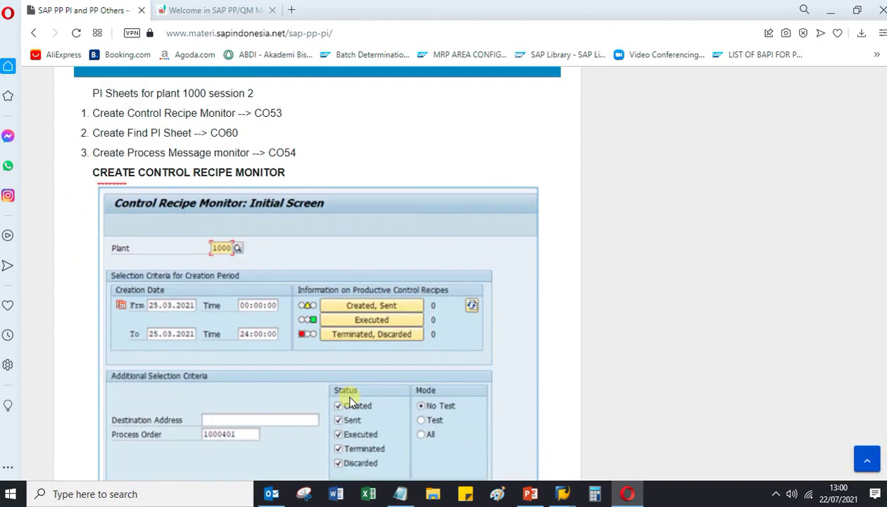
scroll(211, 303, "up", 1)
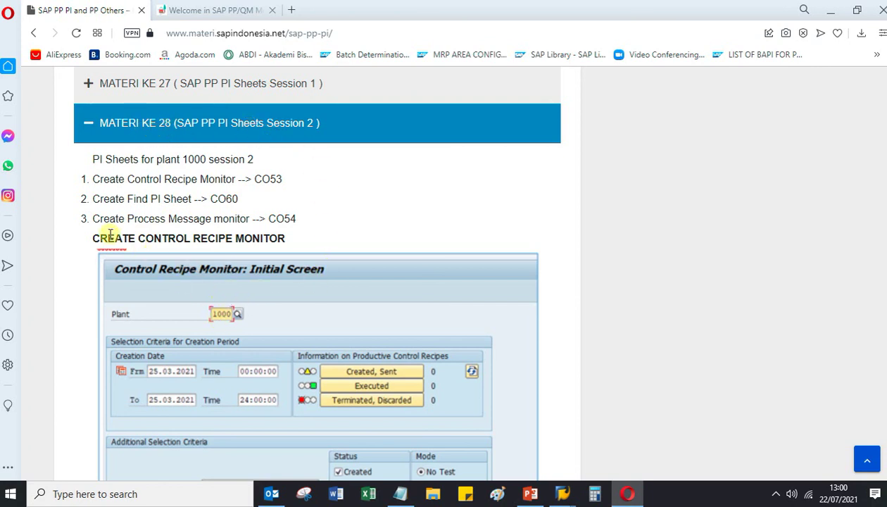
scroll(236, 281, "down", 1)
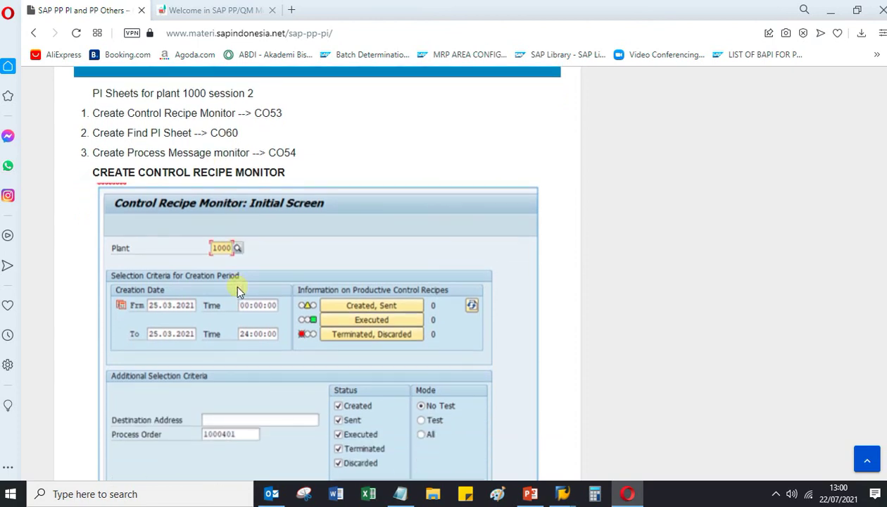
scroll(243, 392, "down", 2)
scroll(193, 352, "down", 1)
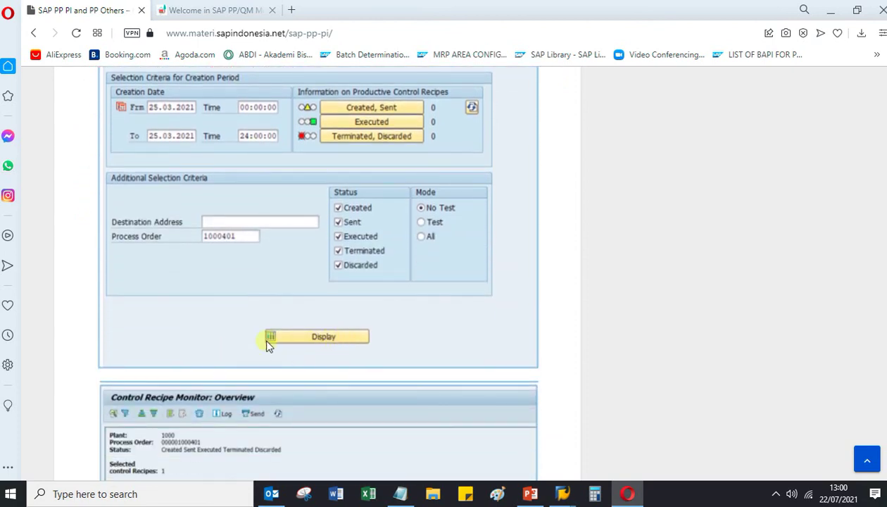
scroll(268, 342, "down", 3)
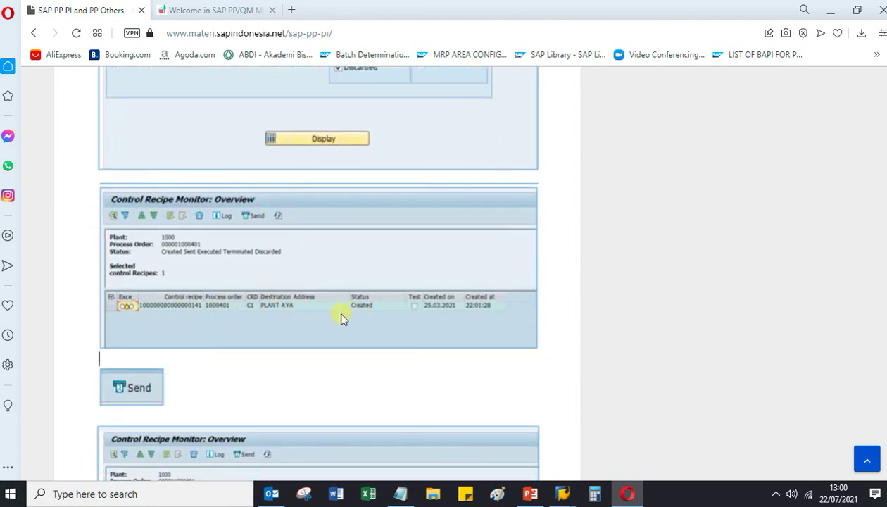
scroll(341, 314, "down", 2)
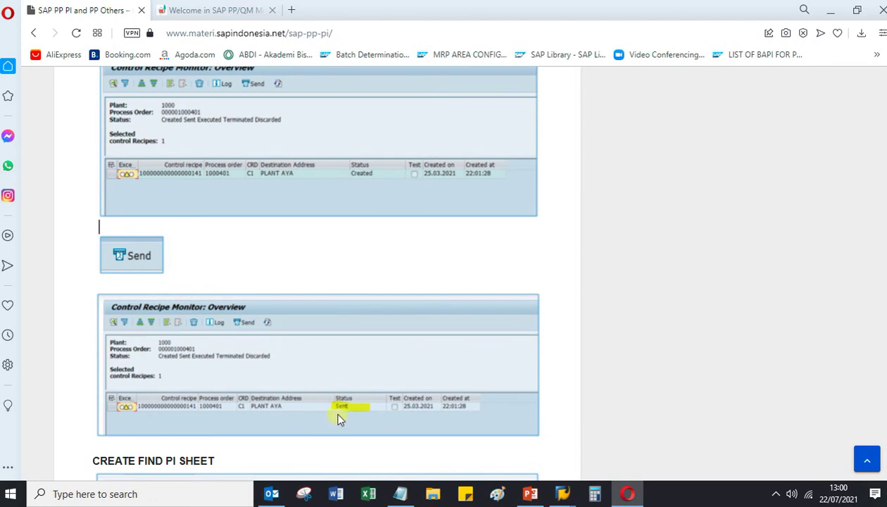
- Examine the Find PI Sheet instructions, from the selection criteria to the PI sheet's quantity entry and completion
scroll(340, 408, "down", 2)
scroll(134, 361, "down", 1)
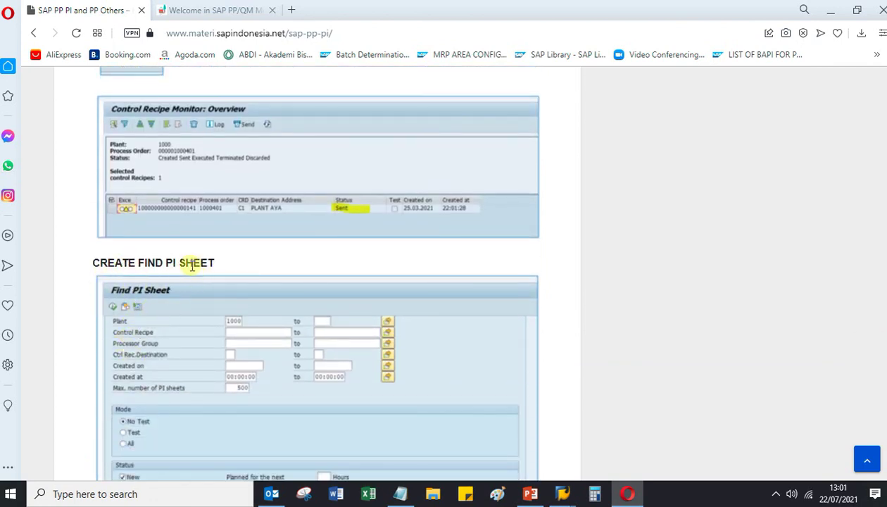
scroll(218, 274, "down", 3)
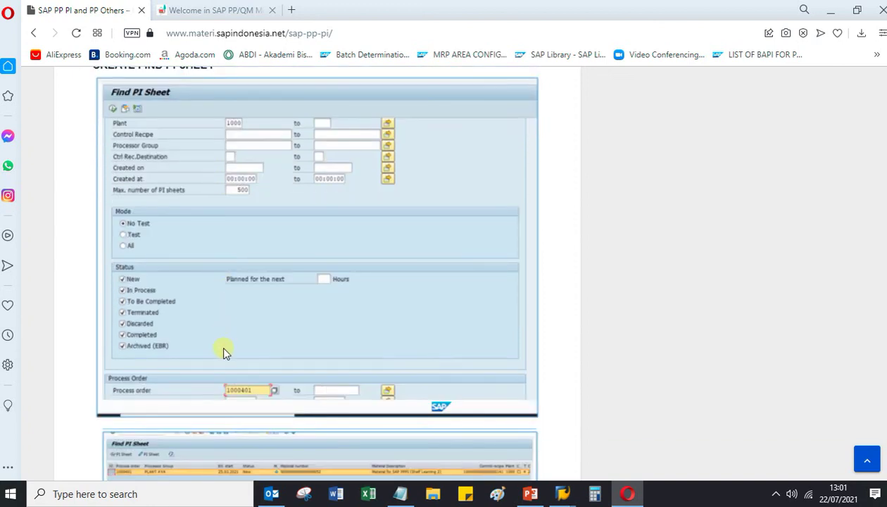
scroll(222, 352, "down", 2)
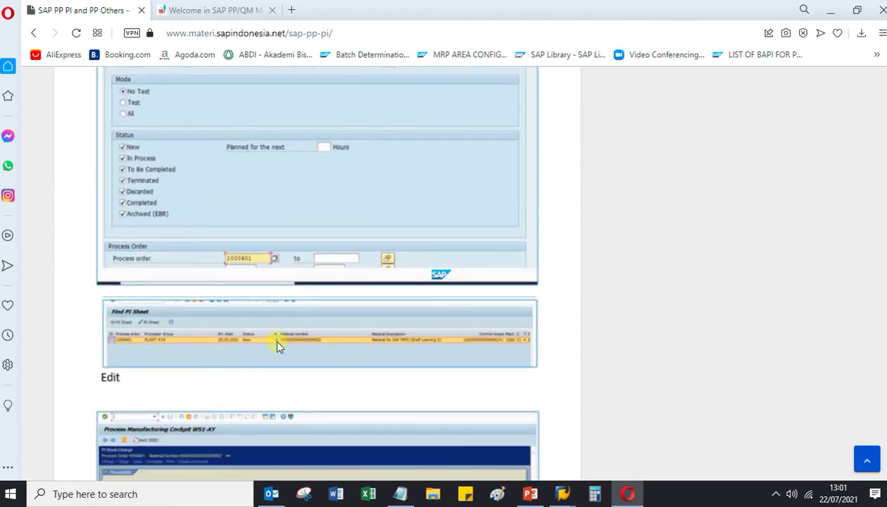
scroll(111, 383, "down", 2)
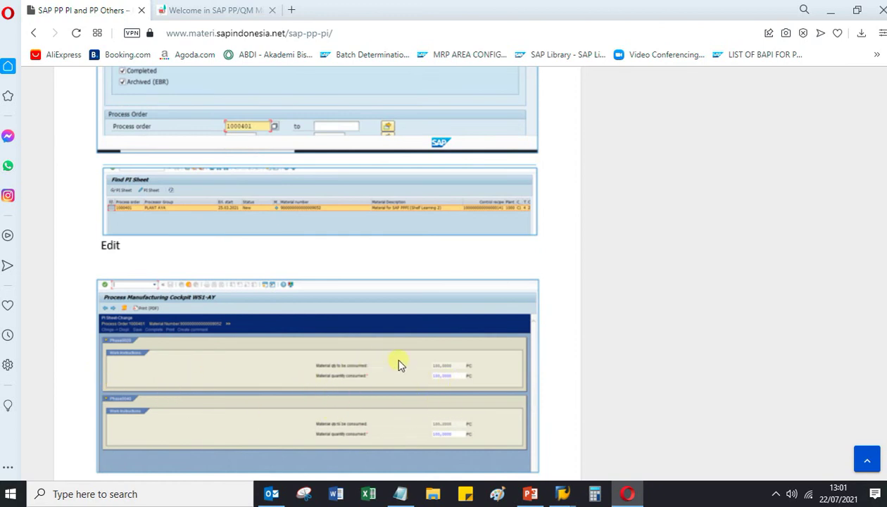
scroll(284, 381, "down", 3)
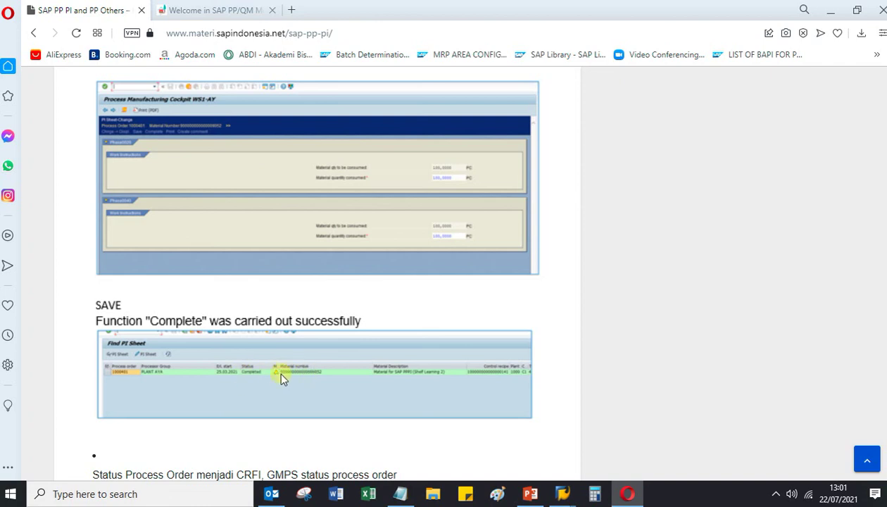
- Review the end of the MATERI KE 28 section, covering the completed PI sheet, the process order status note and the embedded video
scroll(277, 378, "down", 2)
scroll(281, 378, "down", 2)
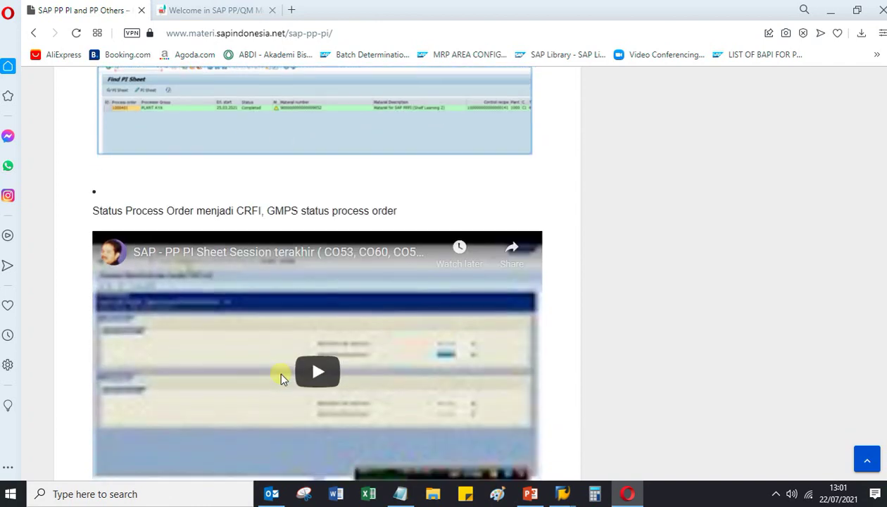
scroll(236, 388, "down", 4)
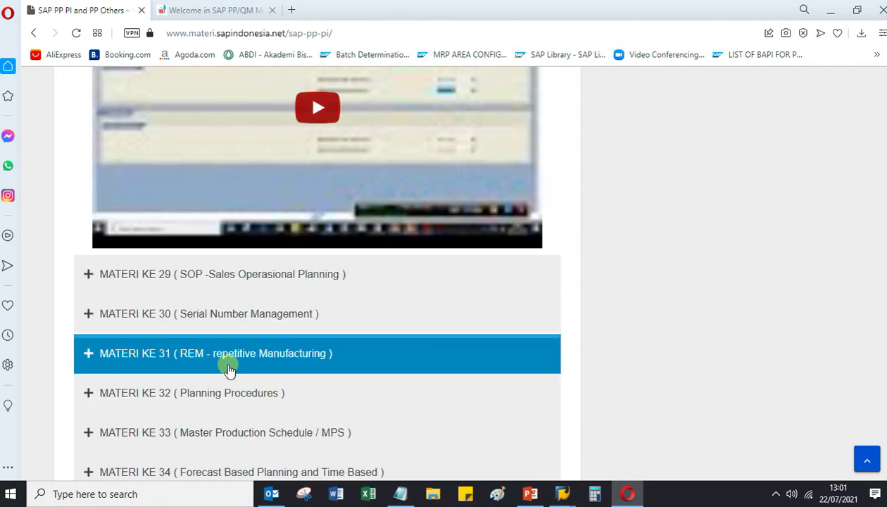
scroll(307, 297, "up", 3)
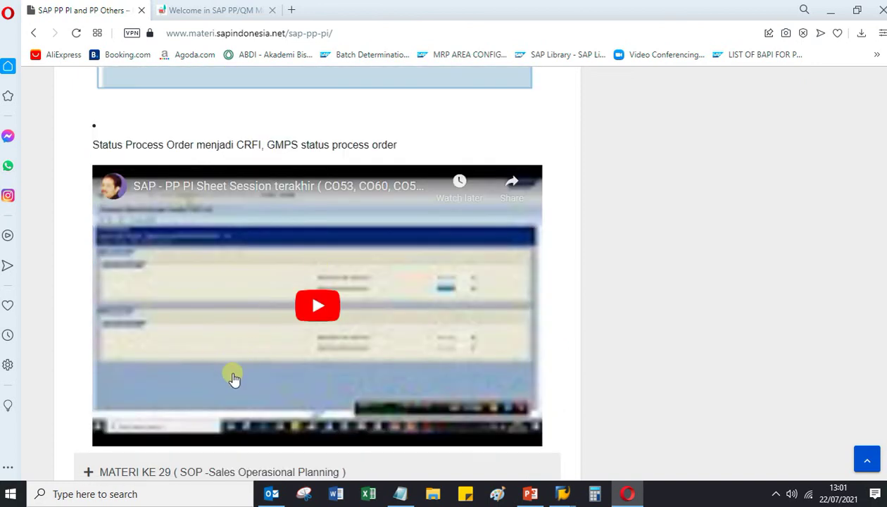
scroll(232, 274, "up", 4)
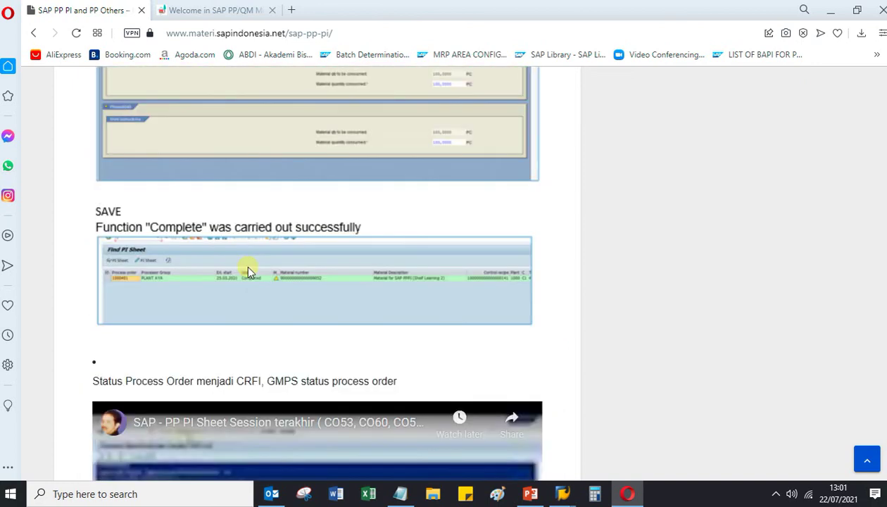
scroll(269, 372, "down", 4)
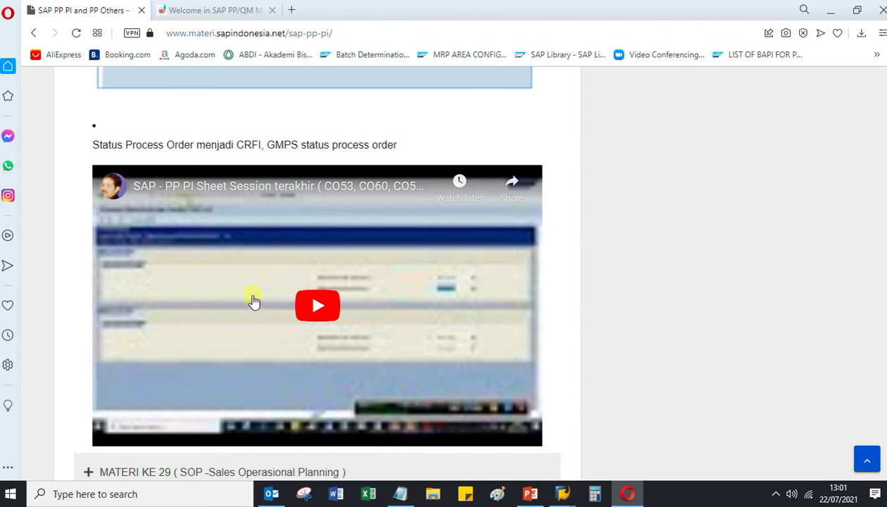
scroll(253, 301, "up", 3)
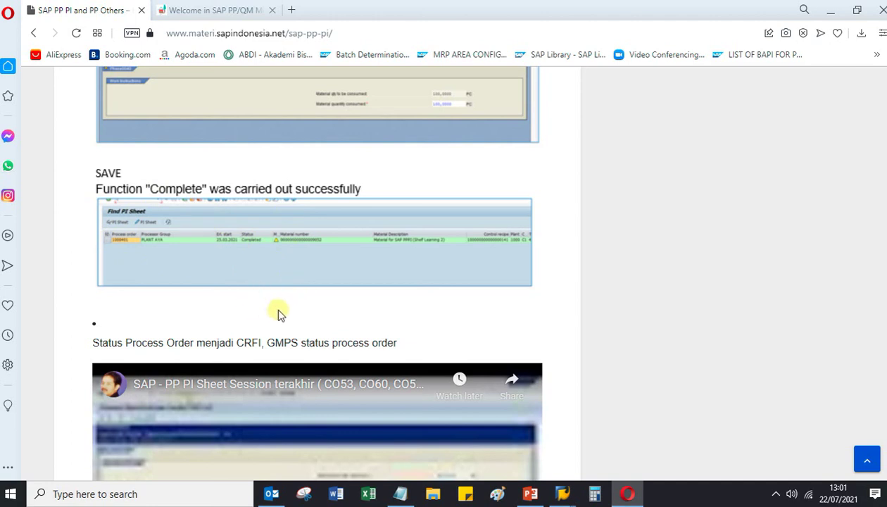
scroll(304, 289, "up", 5)
scroll(317, 337, "down", 5)
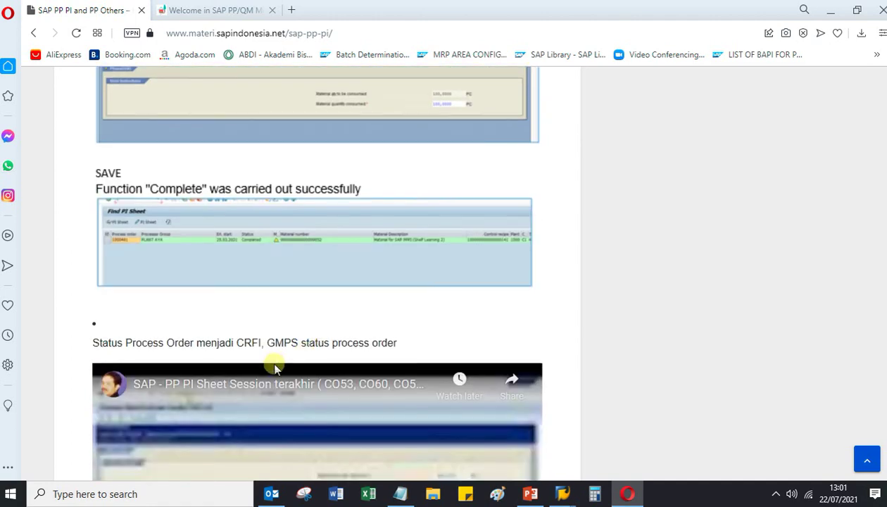
scroll(314, 361, "down", 1)
scroll(315, 360, "down", 2)
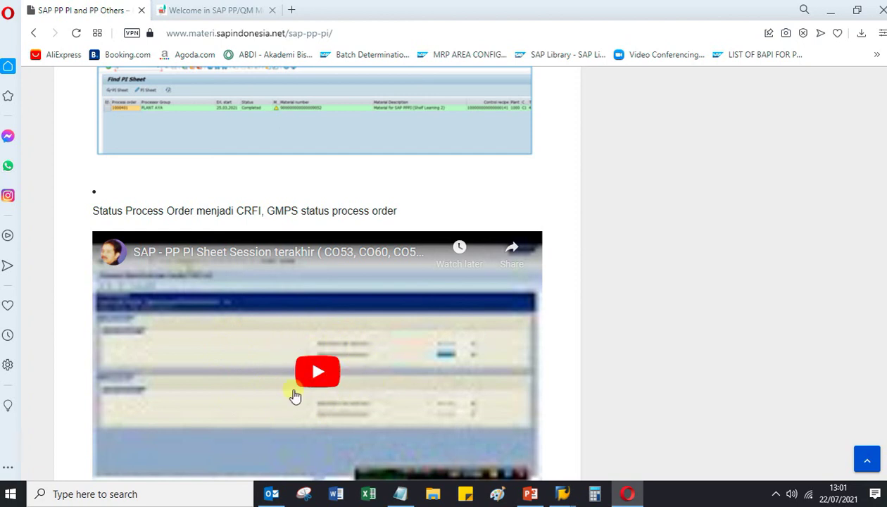
- Return to the beginning of the SAP PP PI and PP Others course page and highlight its web address
scroll(349, 397, "down", 2)
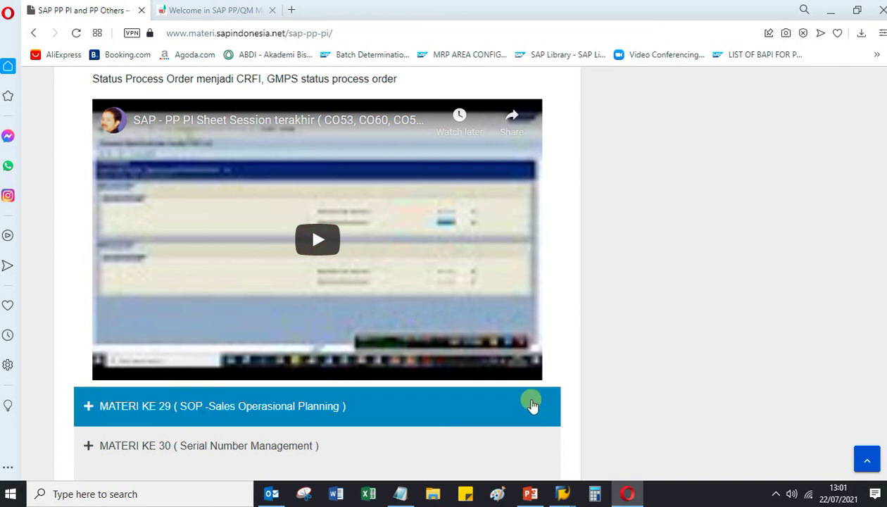
left_click(531, 408)
key("Home")
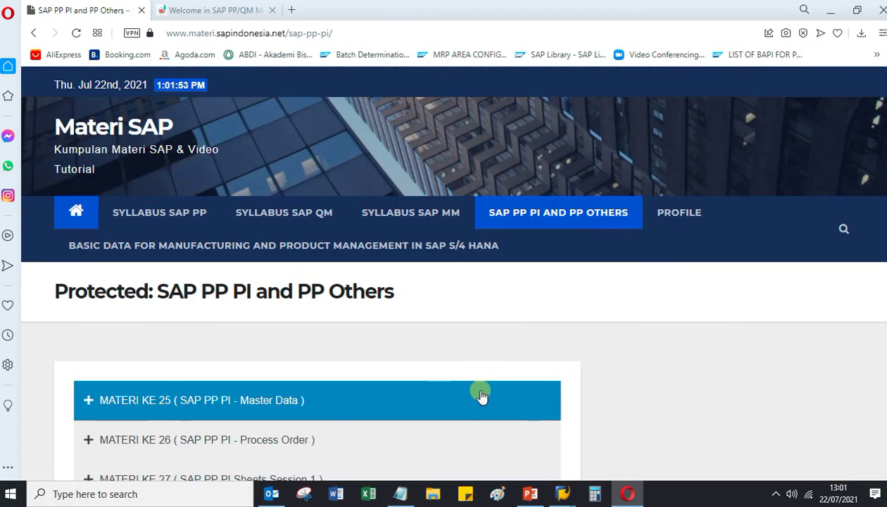
left_click(380, 28)
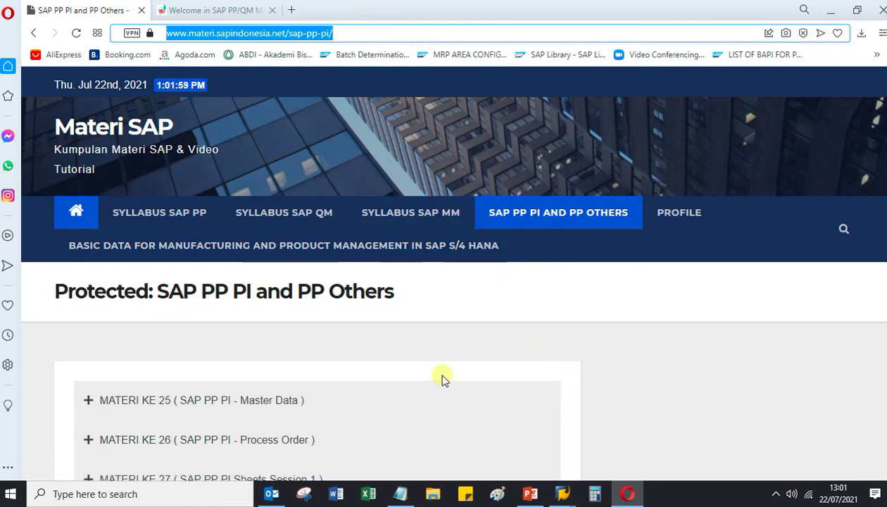
left_click(355, 33)
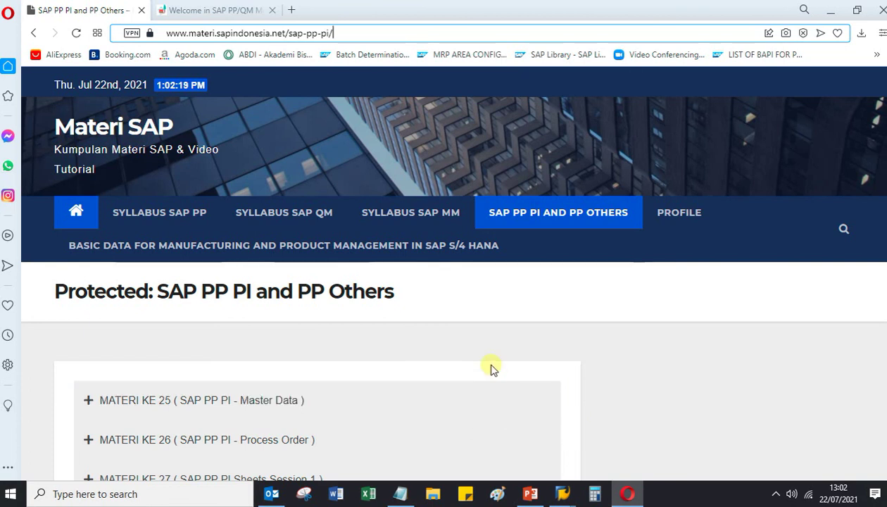
left_click(533, 406)
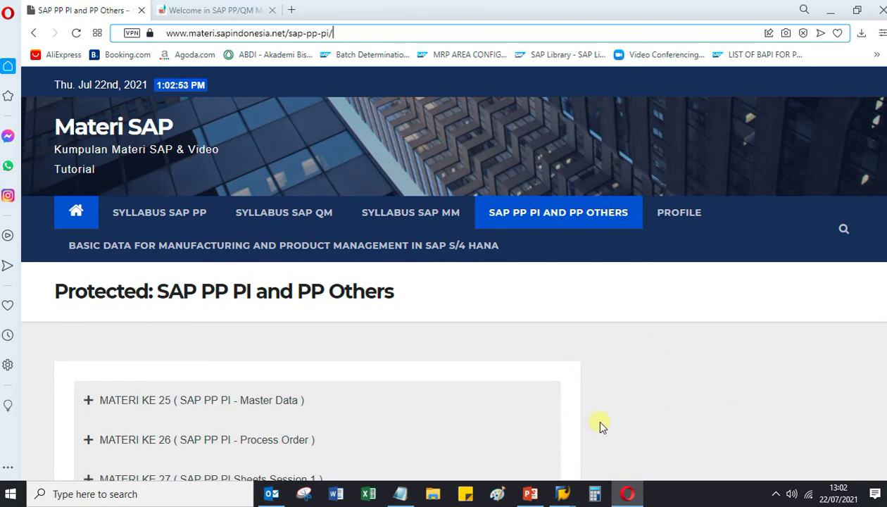
left_click(774, 494)
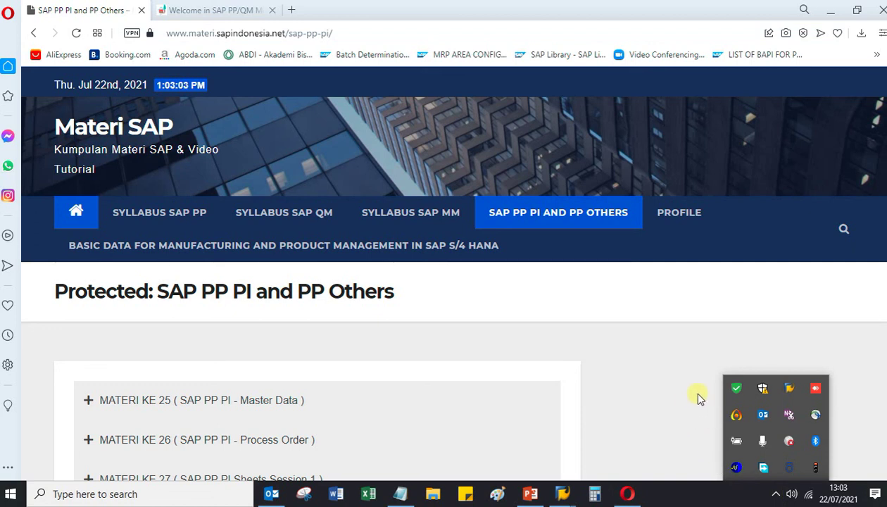
left_click(736, 415)
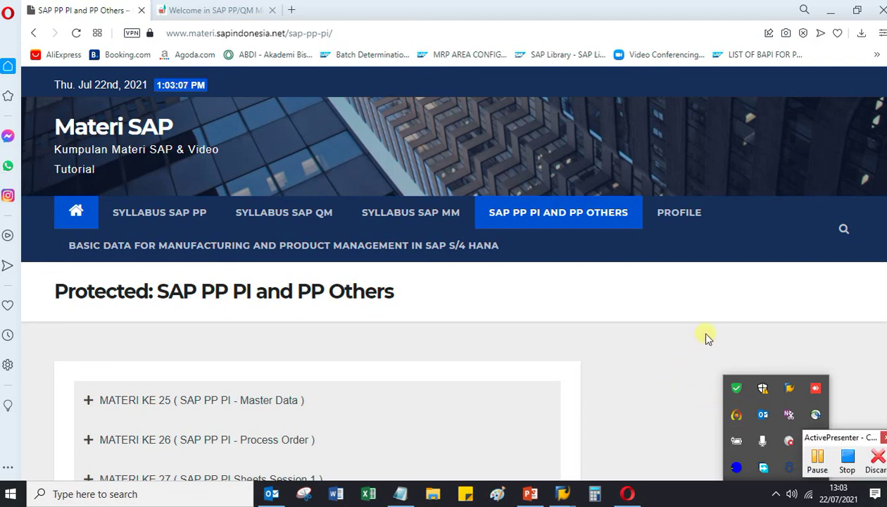
left_click(820, 333)
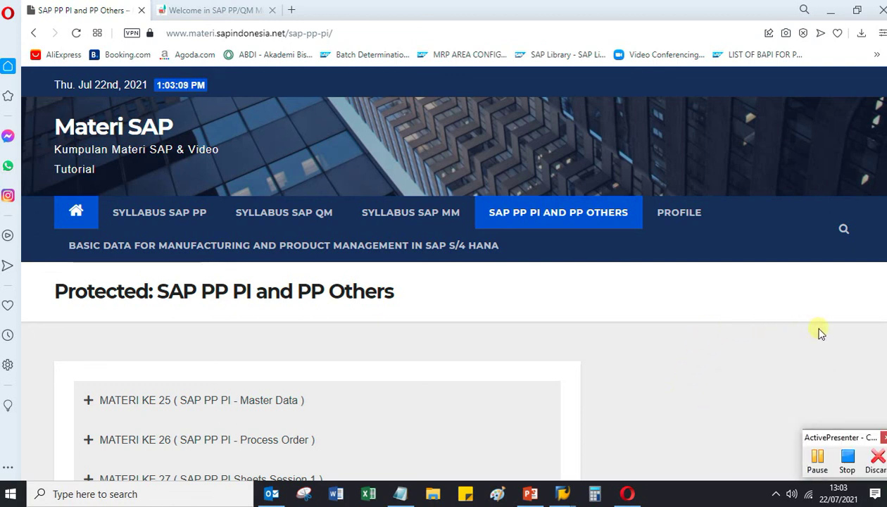